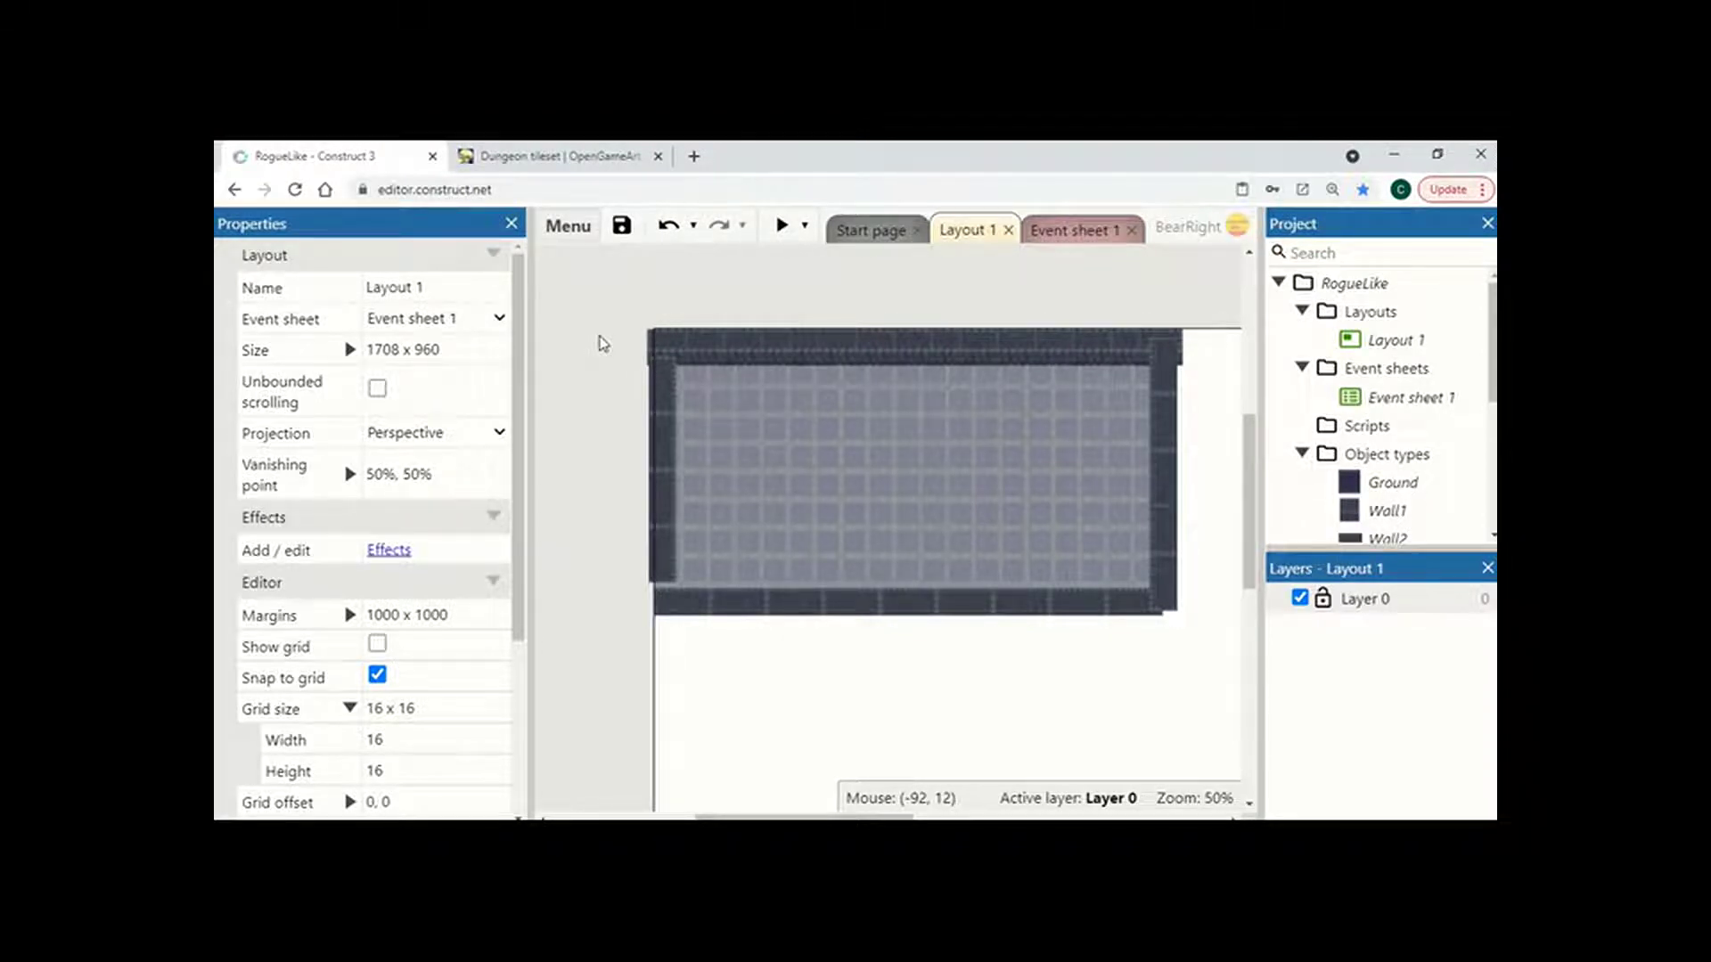
Insert a new Sprite object named Player and place it in the dungeon room
{"action": "right_click", "coordinate": [604, 344]}
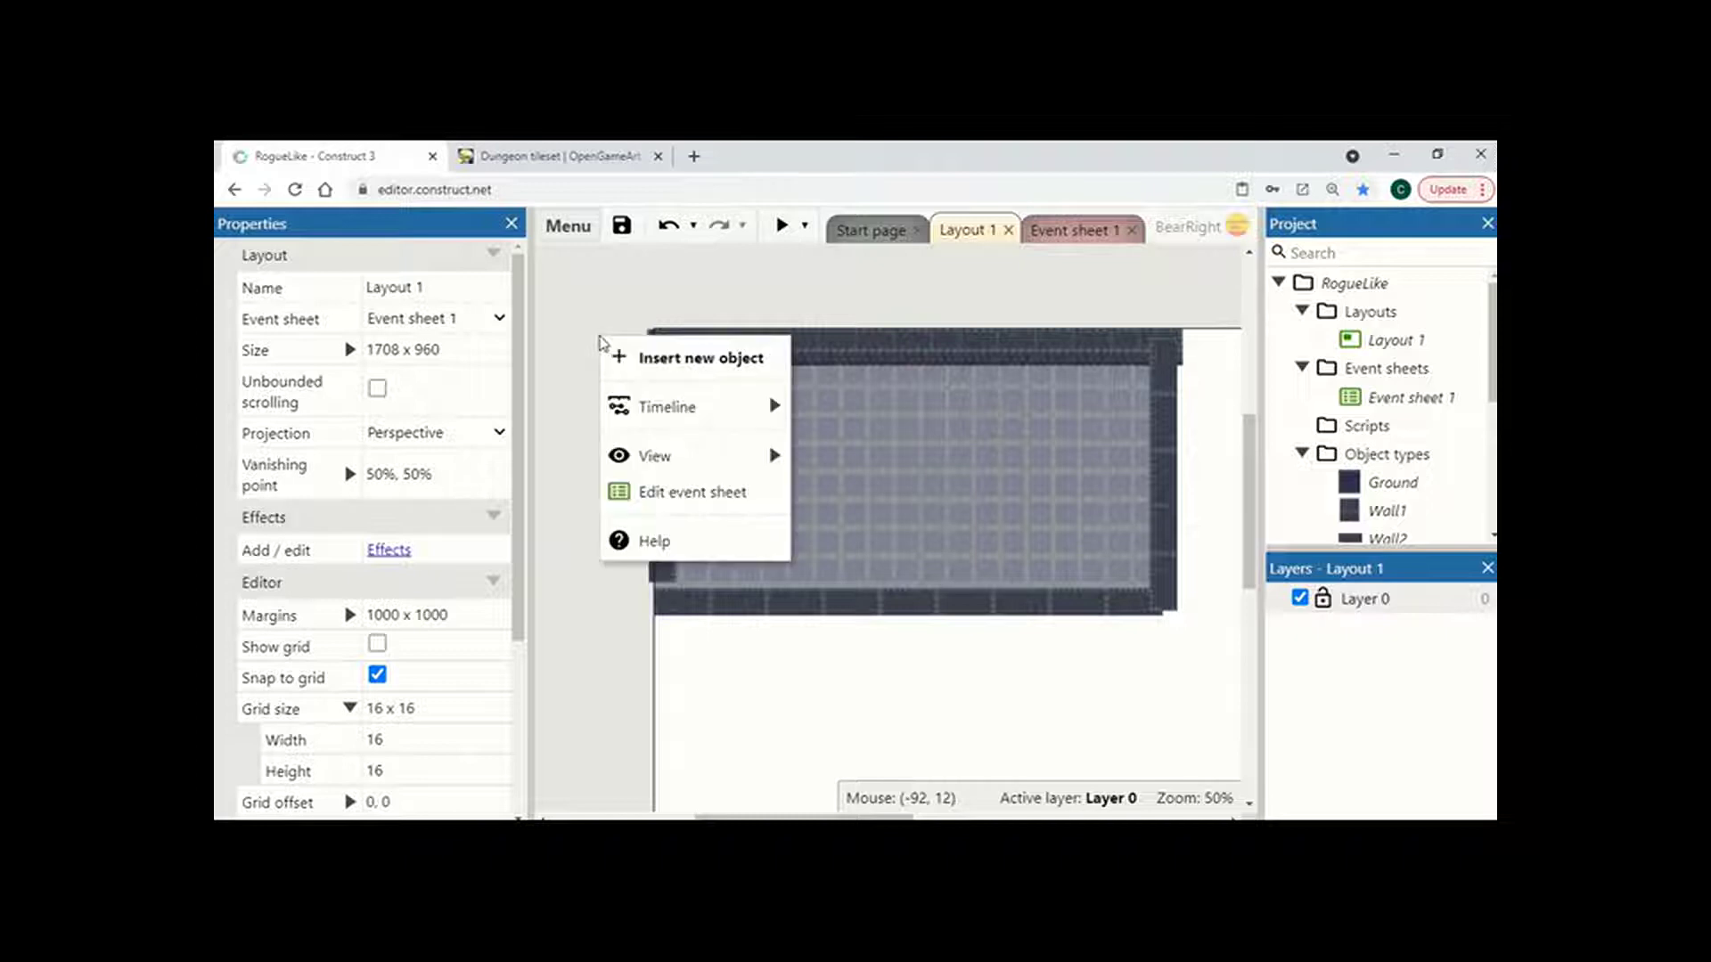
{"action": "left_click", "coordinate": [626, 358]}
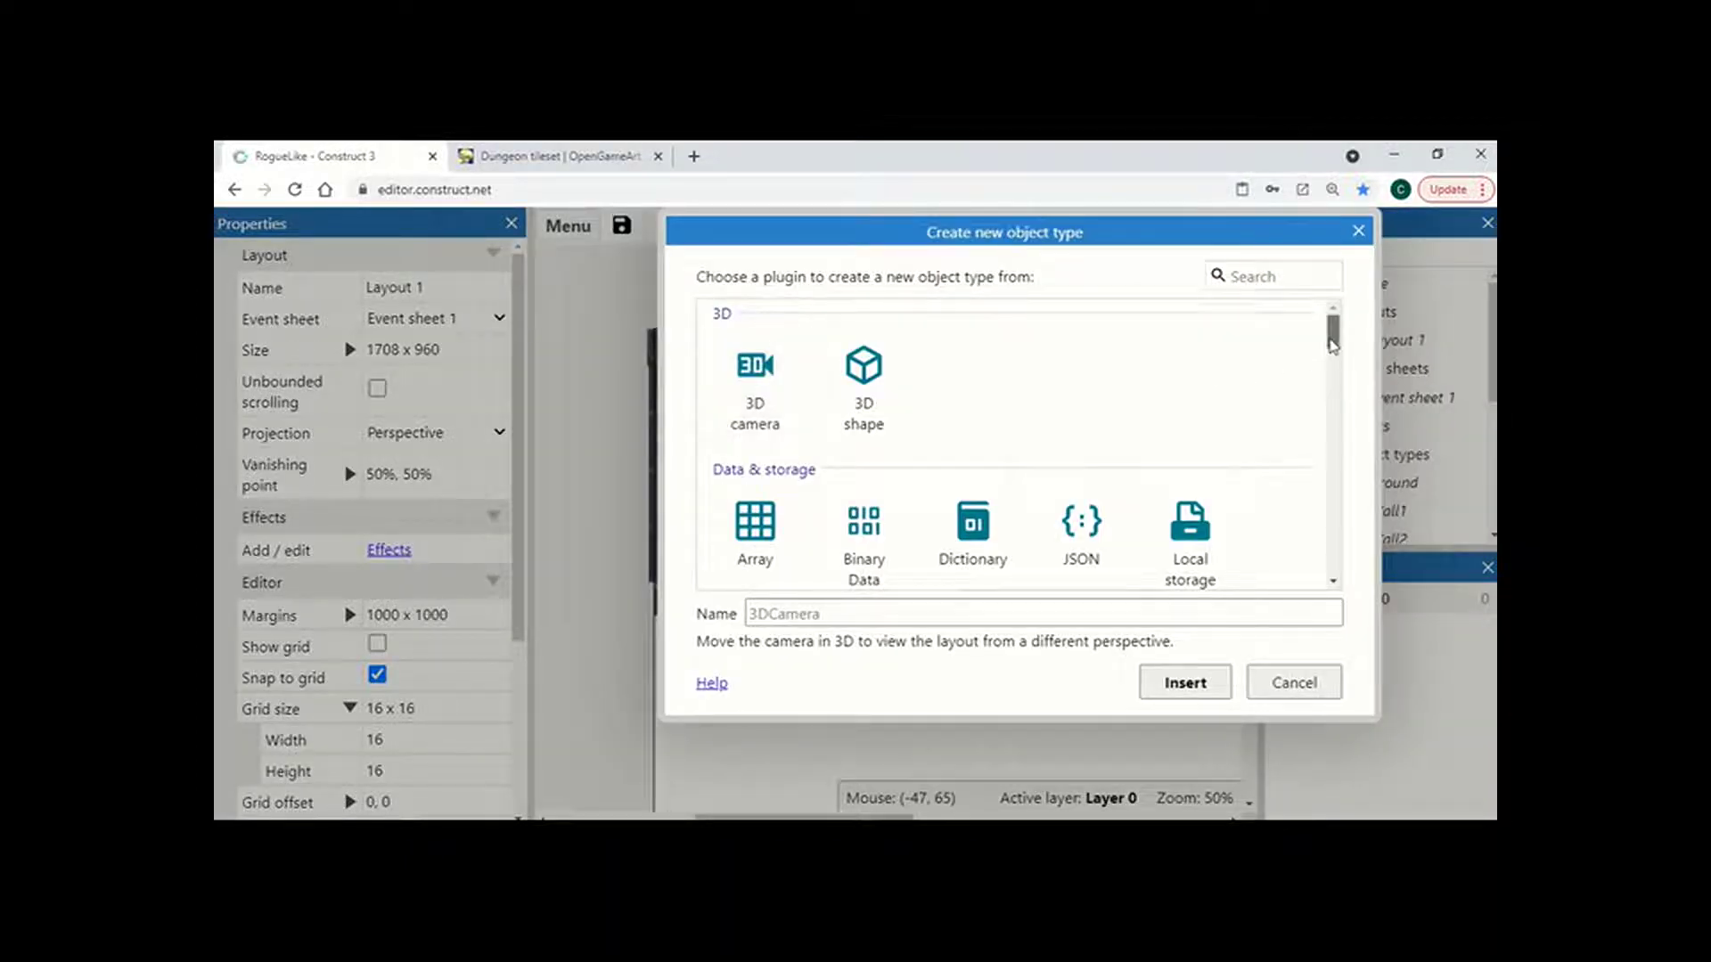
{"action": "scroll", "coordinate": [1230, 392], "scroll_direction": "down", "scroll_amount": 5}
{"action": "left_click", "coordinate": [1081, 379]}
{"action": "left_click", "coordinate": [814, 616]}
{"action": "type", "text": "Pla"}
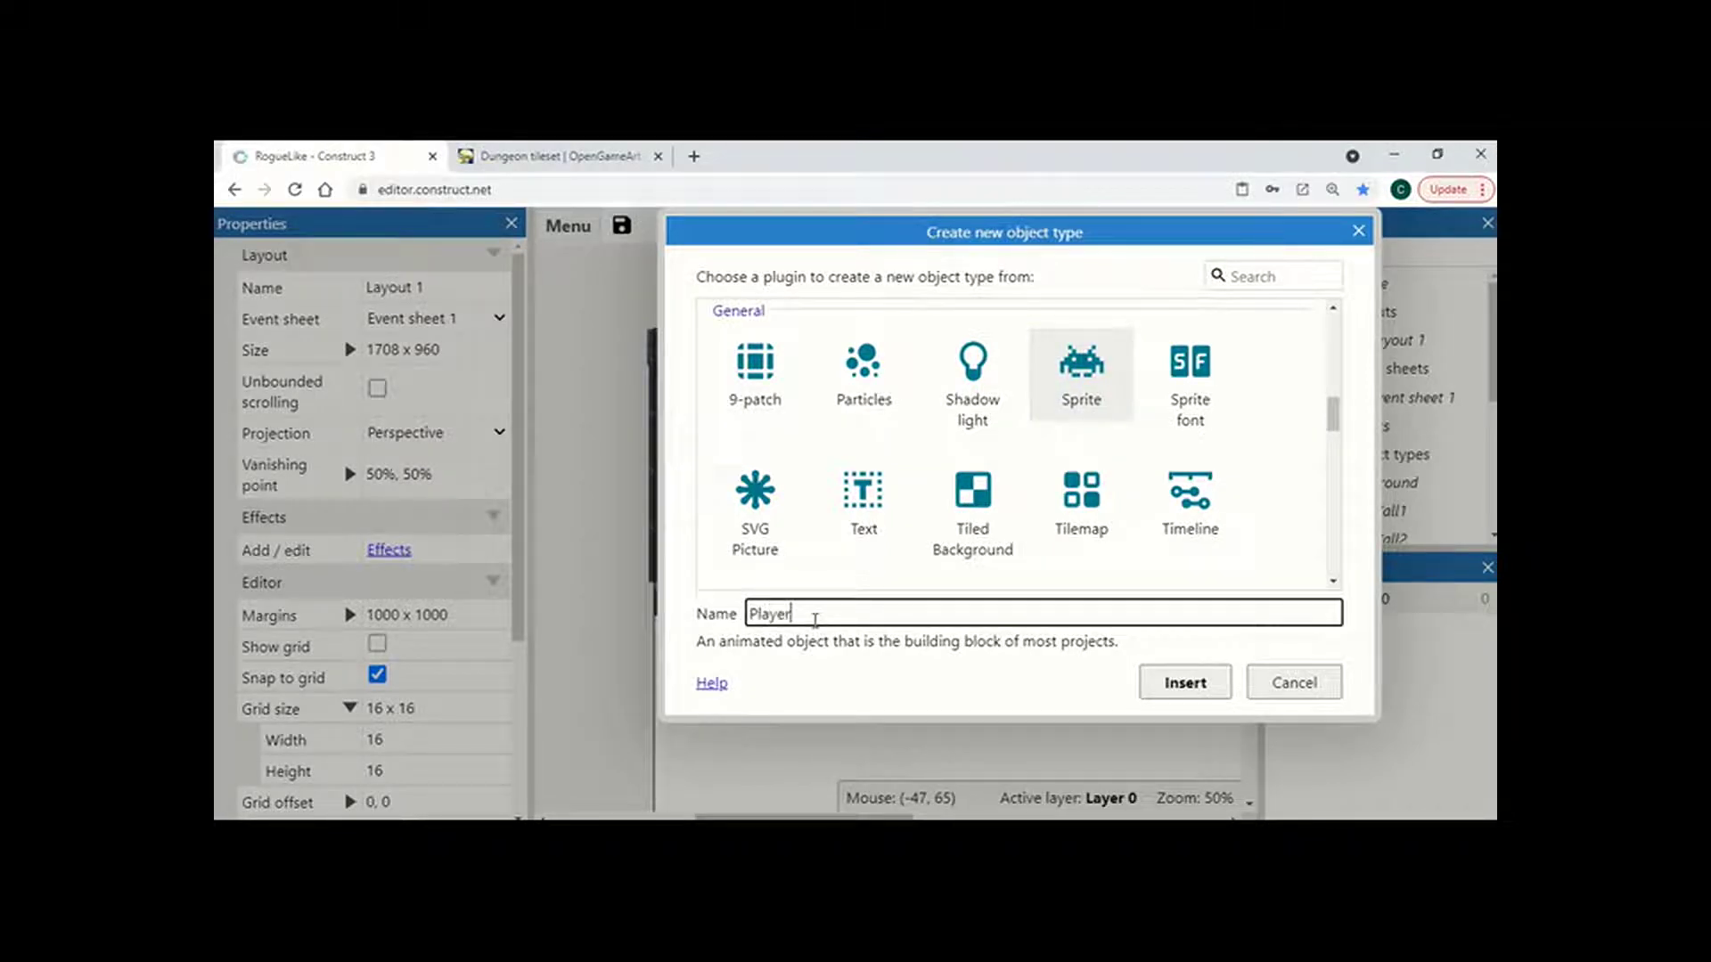
{"action": "type", "text": "yer"}
{"action": "key", "text": "Return"}
{"action": "left_click", "coordinate": [876, 464]}
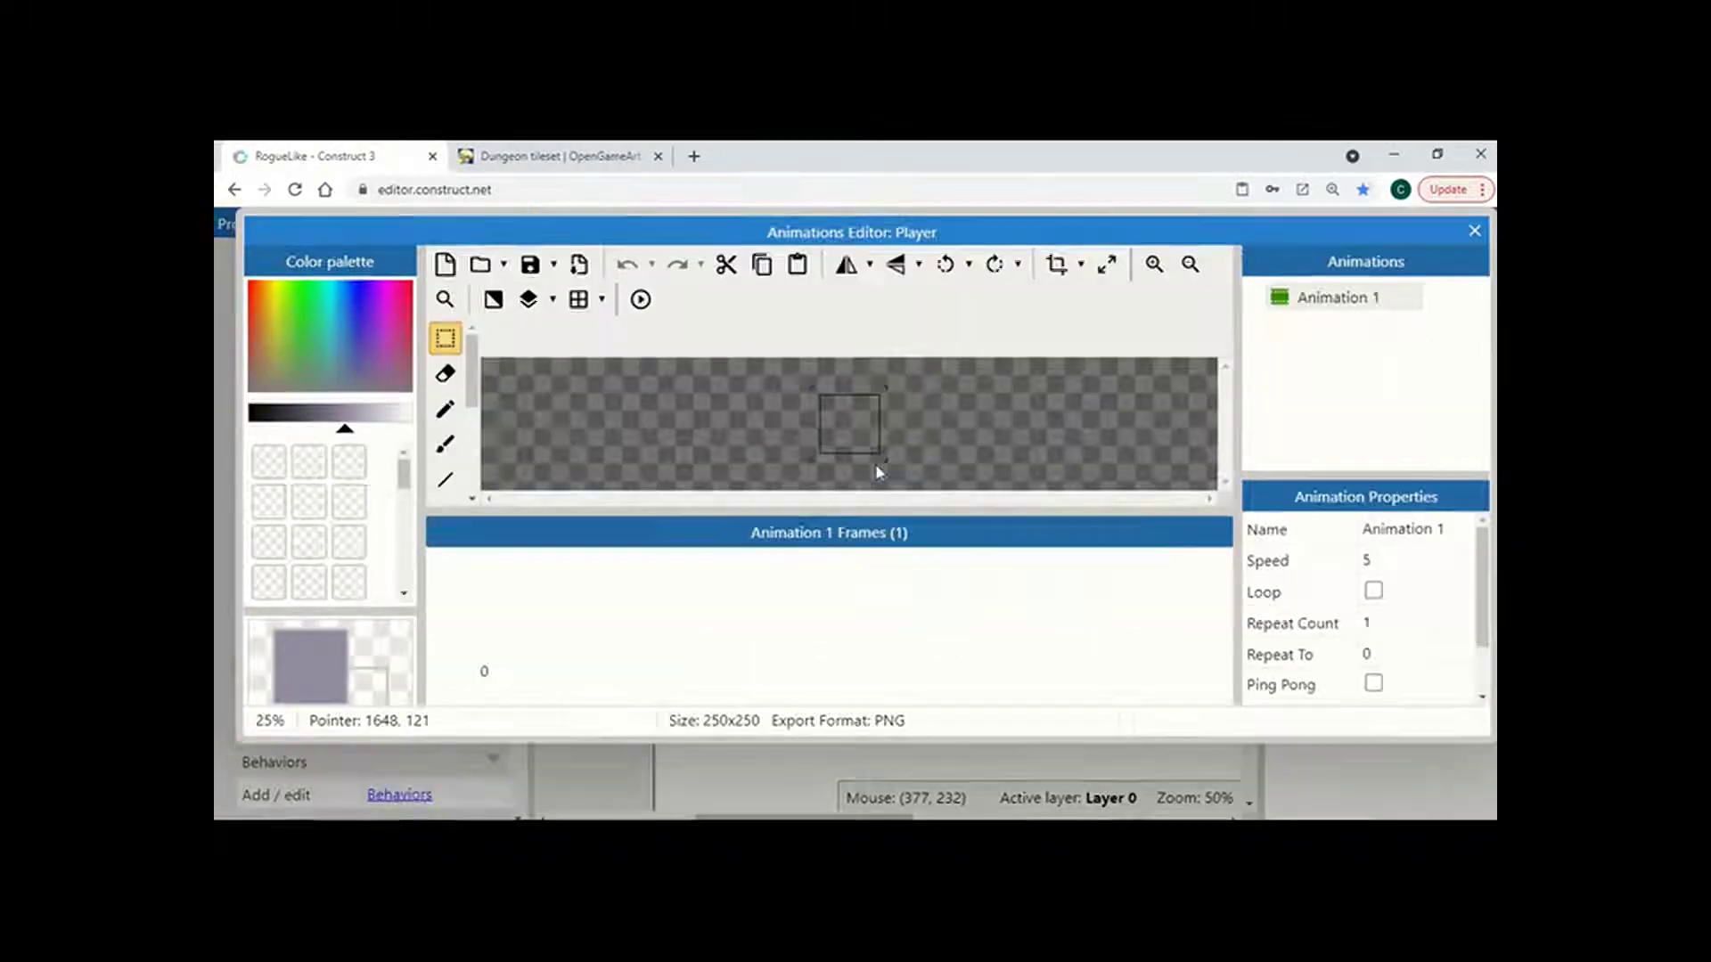
Import the PlatformPlayer image as the Player's frame and close the Animations Editor
{"action": "left_click", "coordinate": [479, 263]}
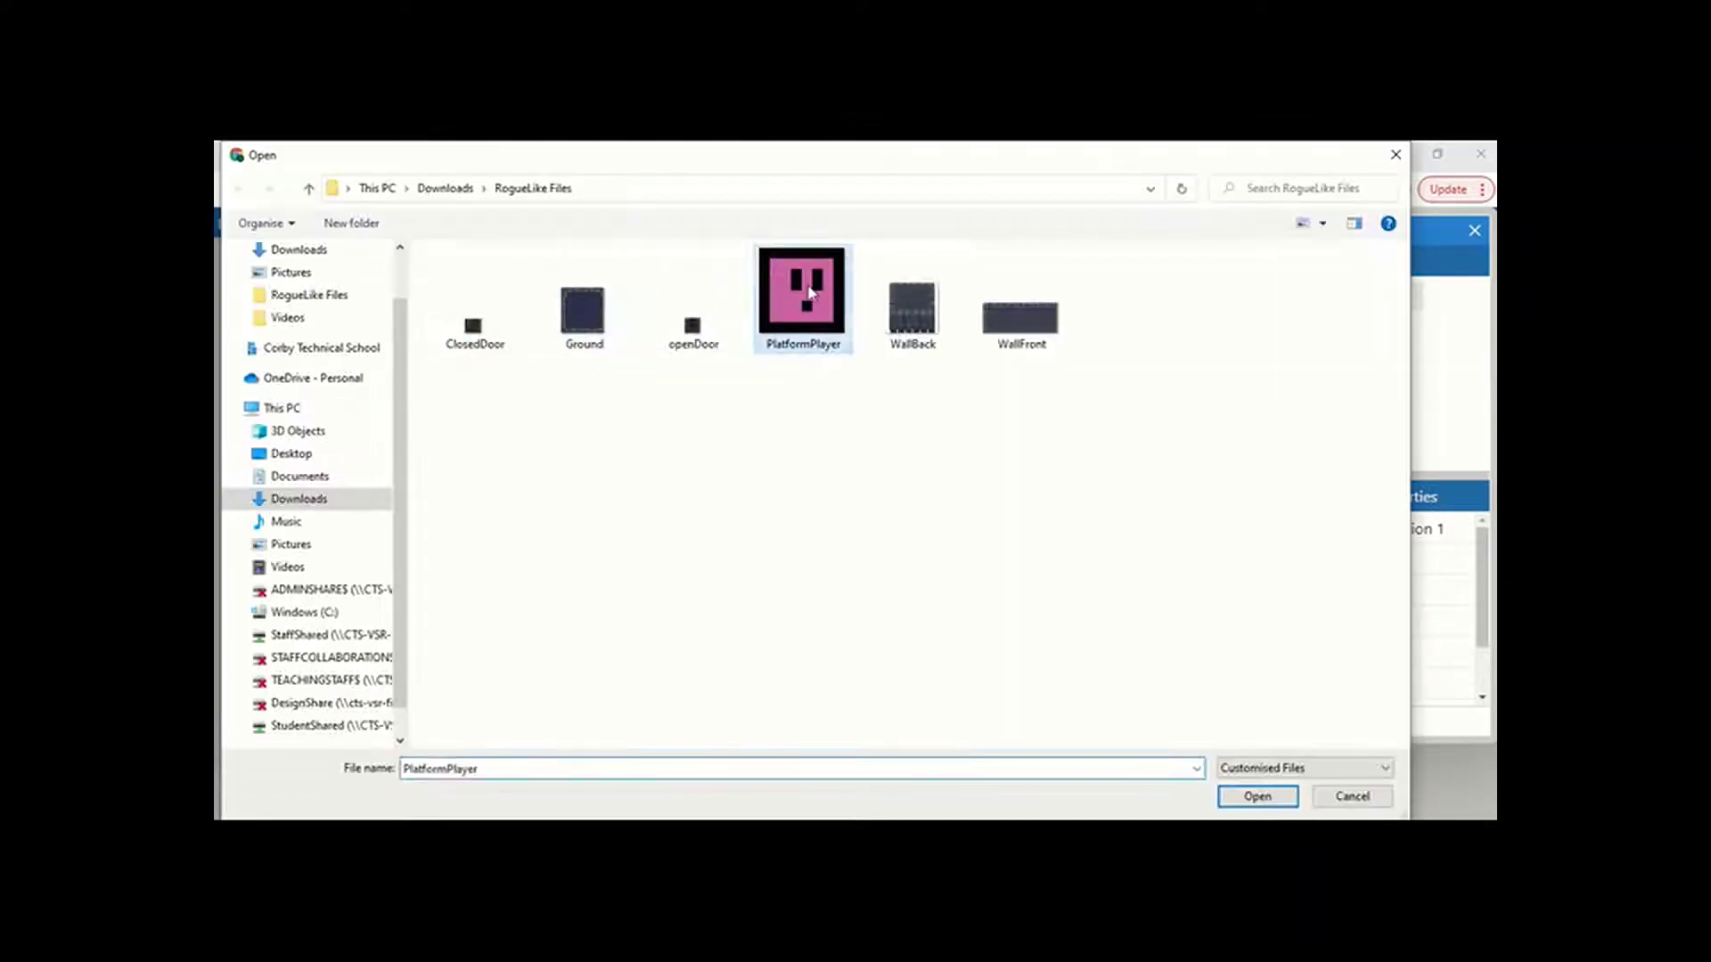
{"action": "double_click", "coordinate": [810, 292]}
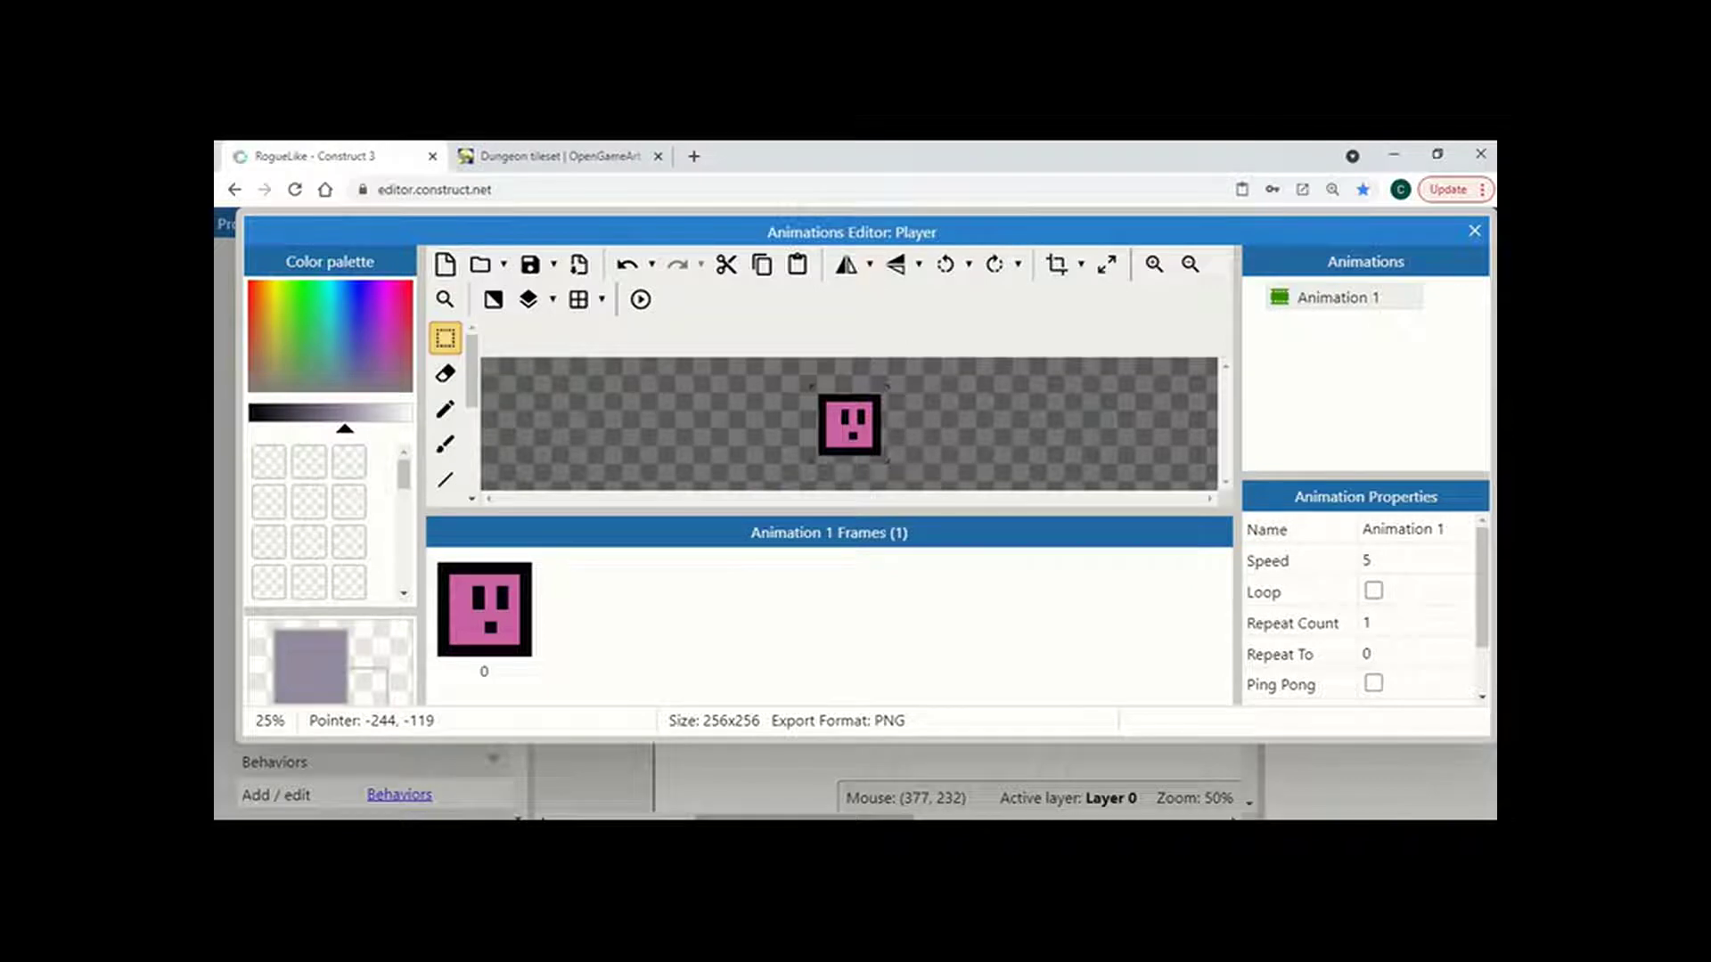
{"action": "left_click", "coordinate": [1474, 231]}
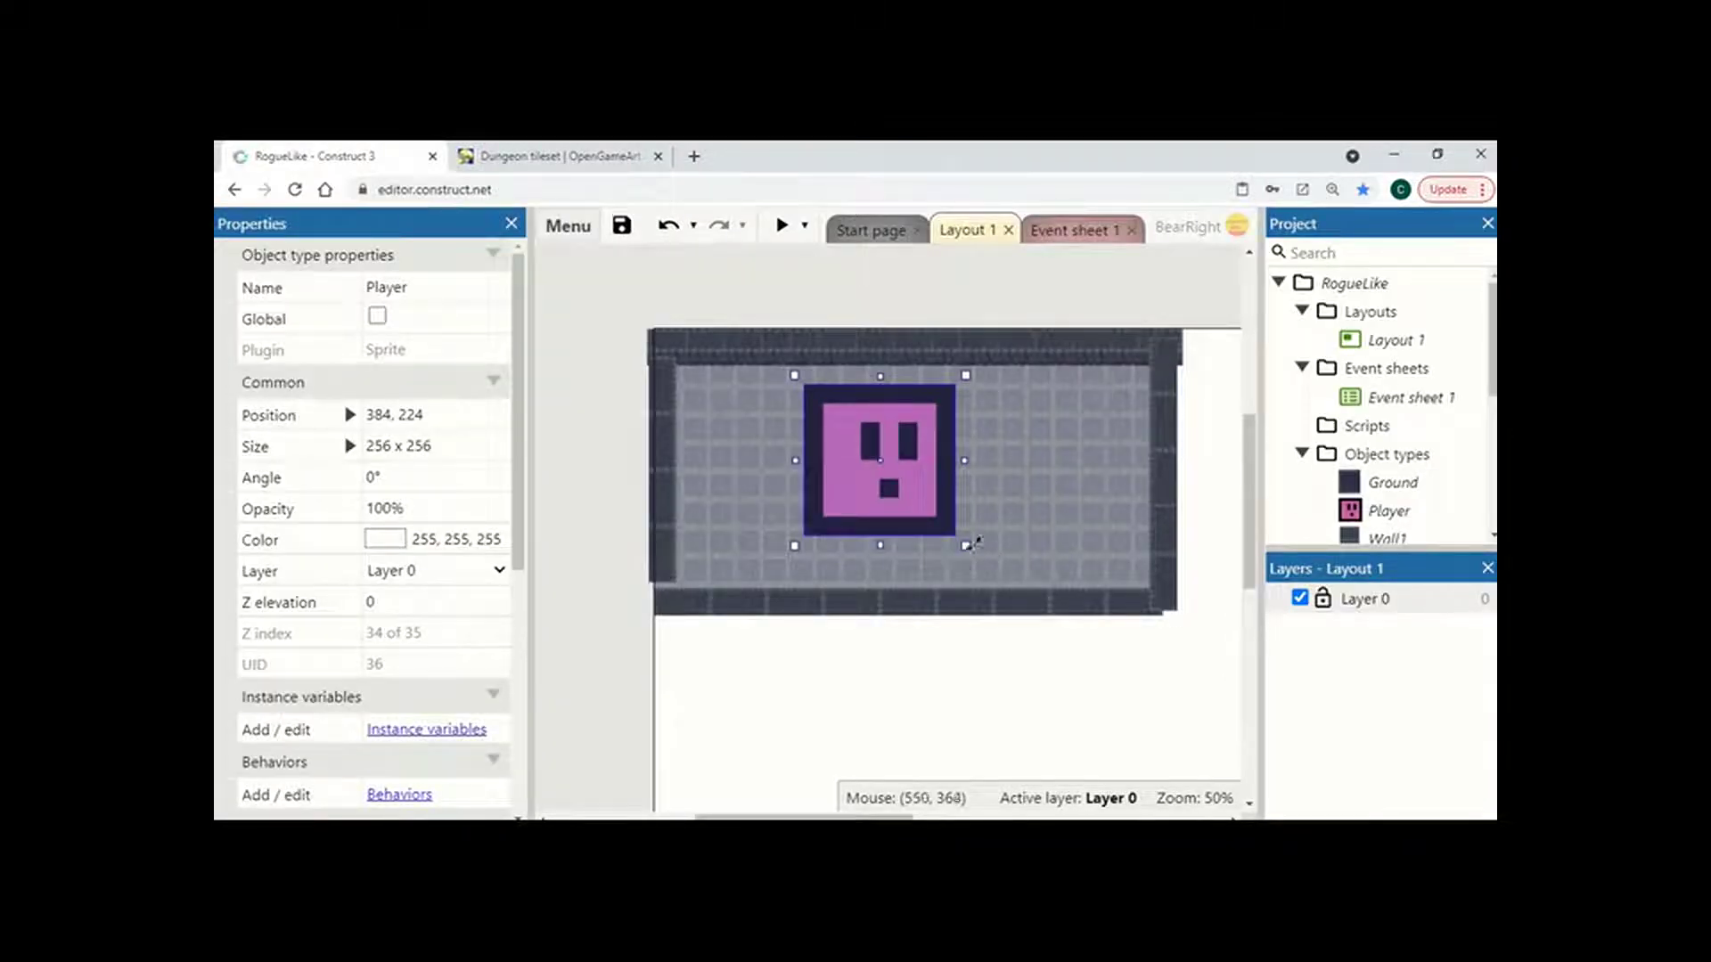
Resize the Player sprite to 32 x 32 at position 352, 240, then deselect it
{"action": "left_click_drag", "start_coordinate": [966, 545], "coordinate": [864, 484]}
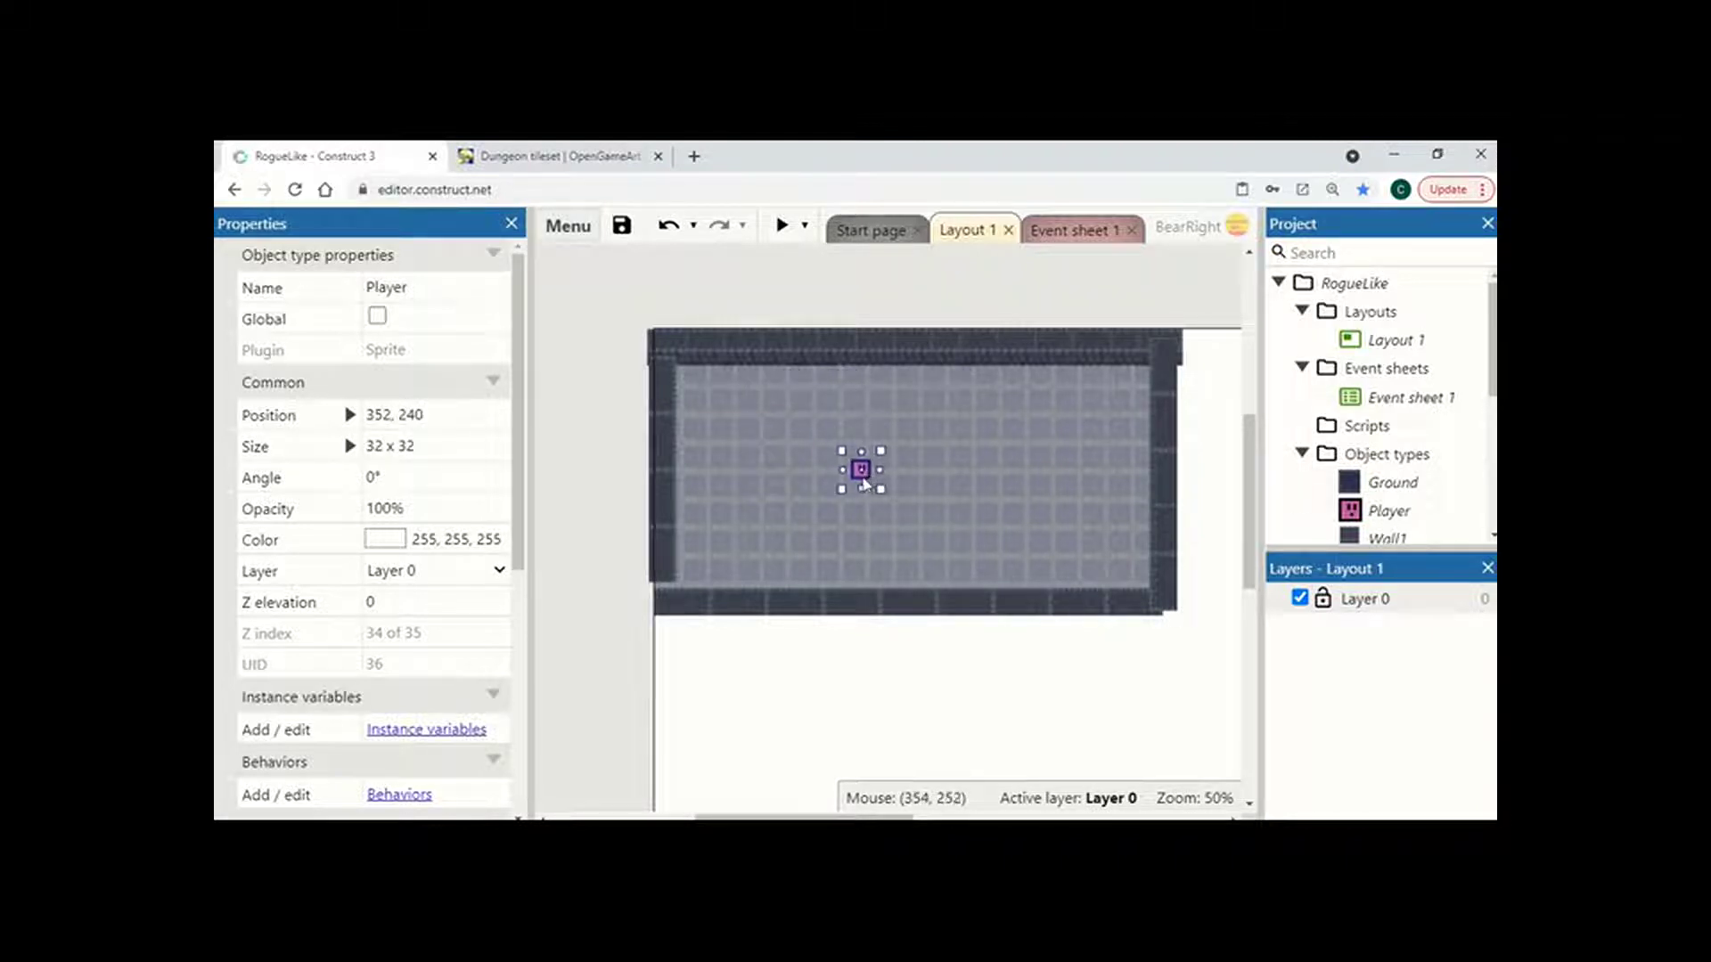
{"action": "left_click", "coordinate": [862, 672]}
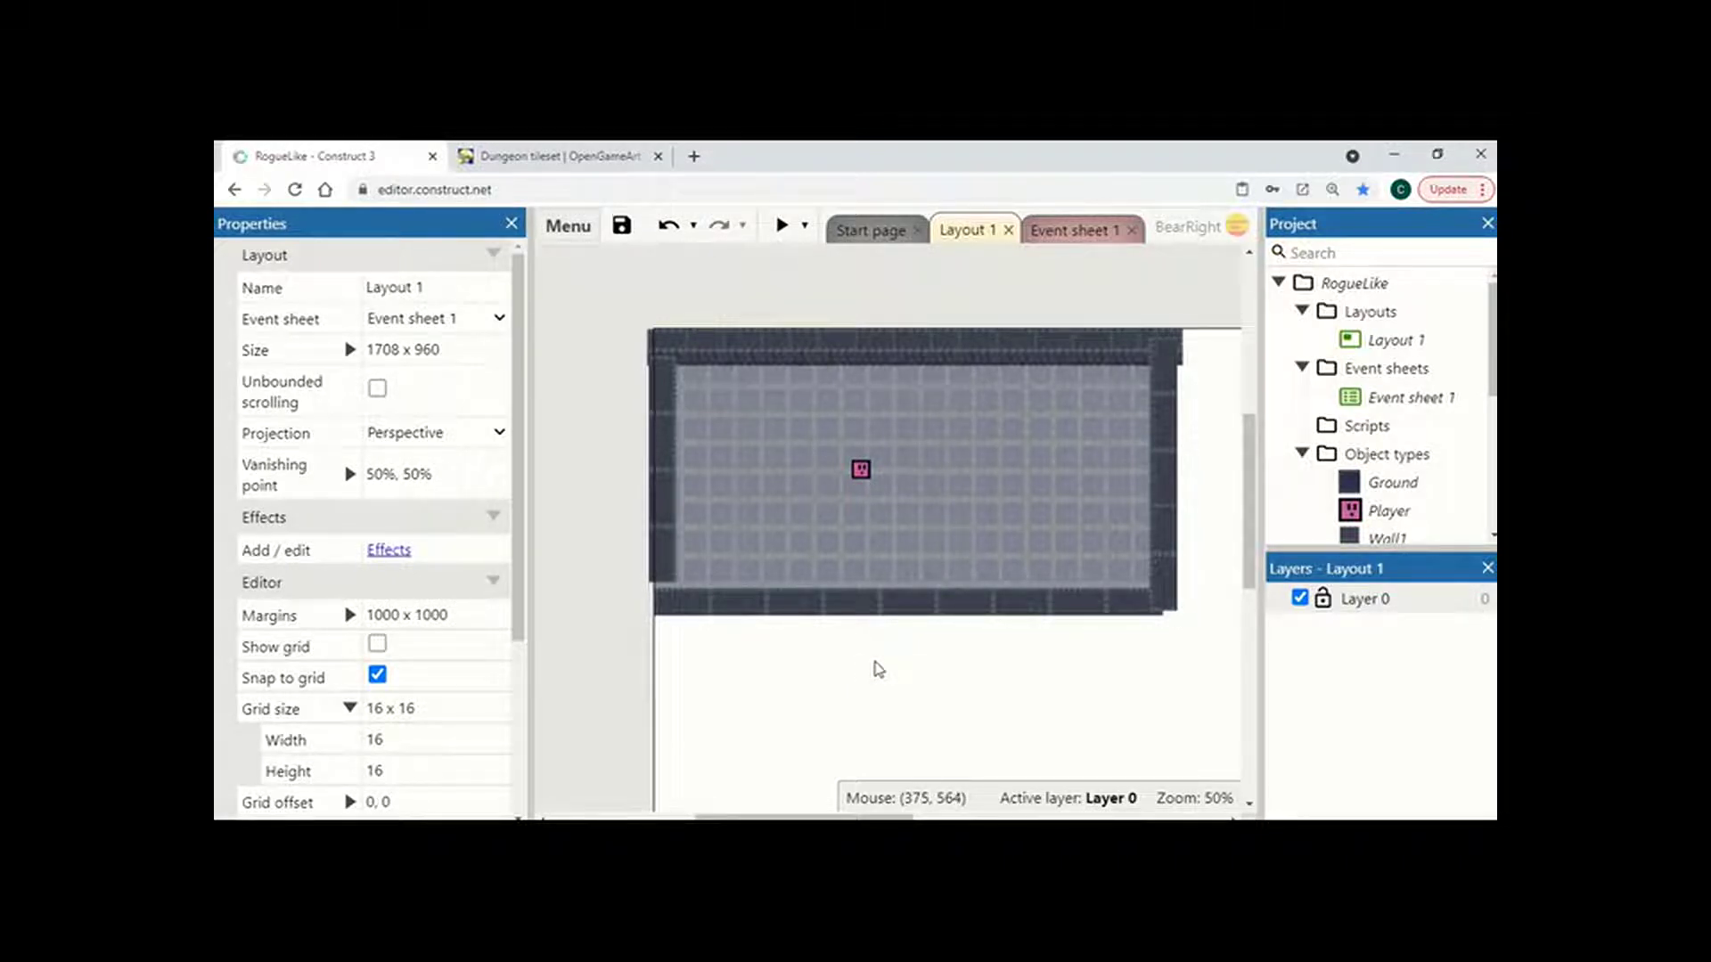
Add the Scroll To behavior to the Player object
{"action": "right_click", "coordinate": [1392, 513]}
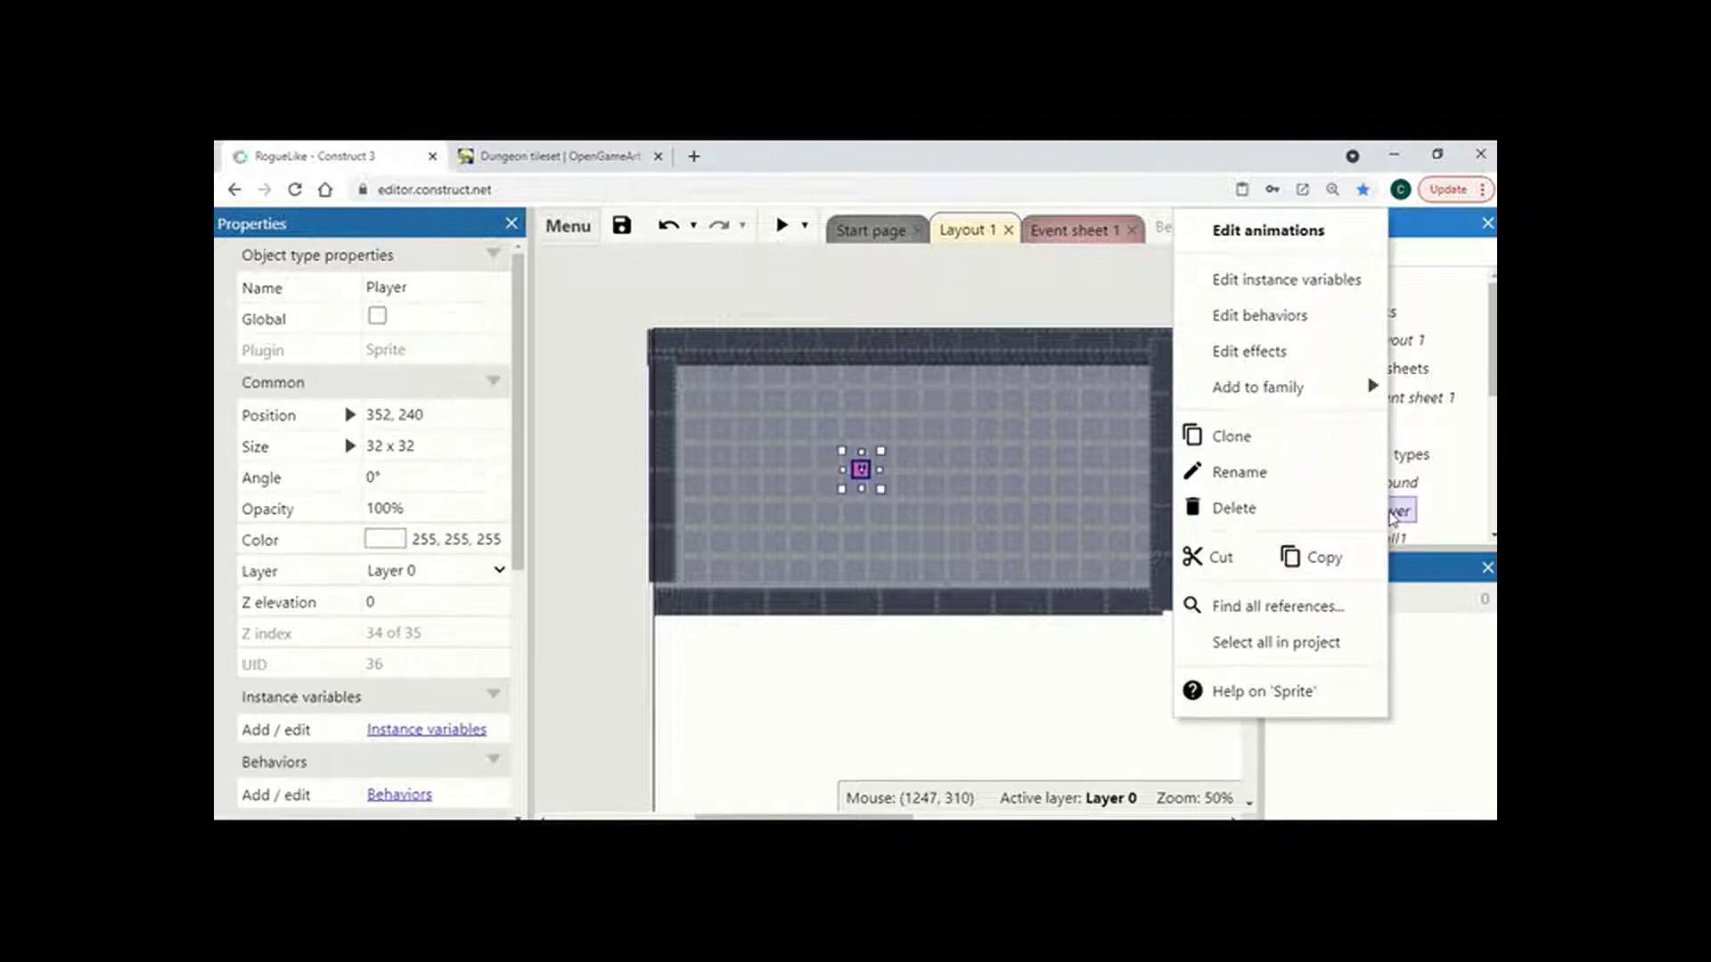
{"action": "left_click", "coordinate": [1259, 315]}
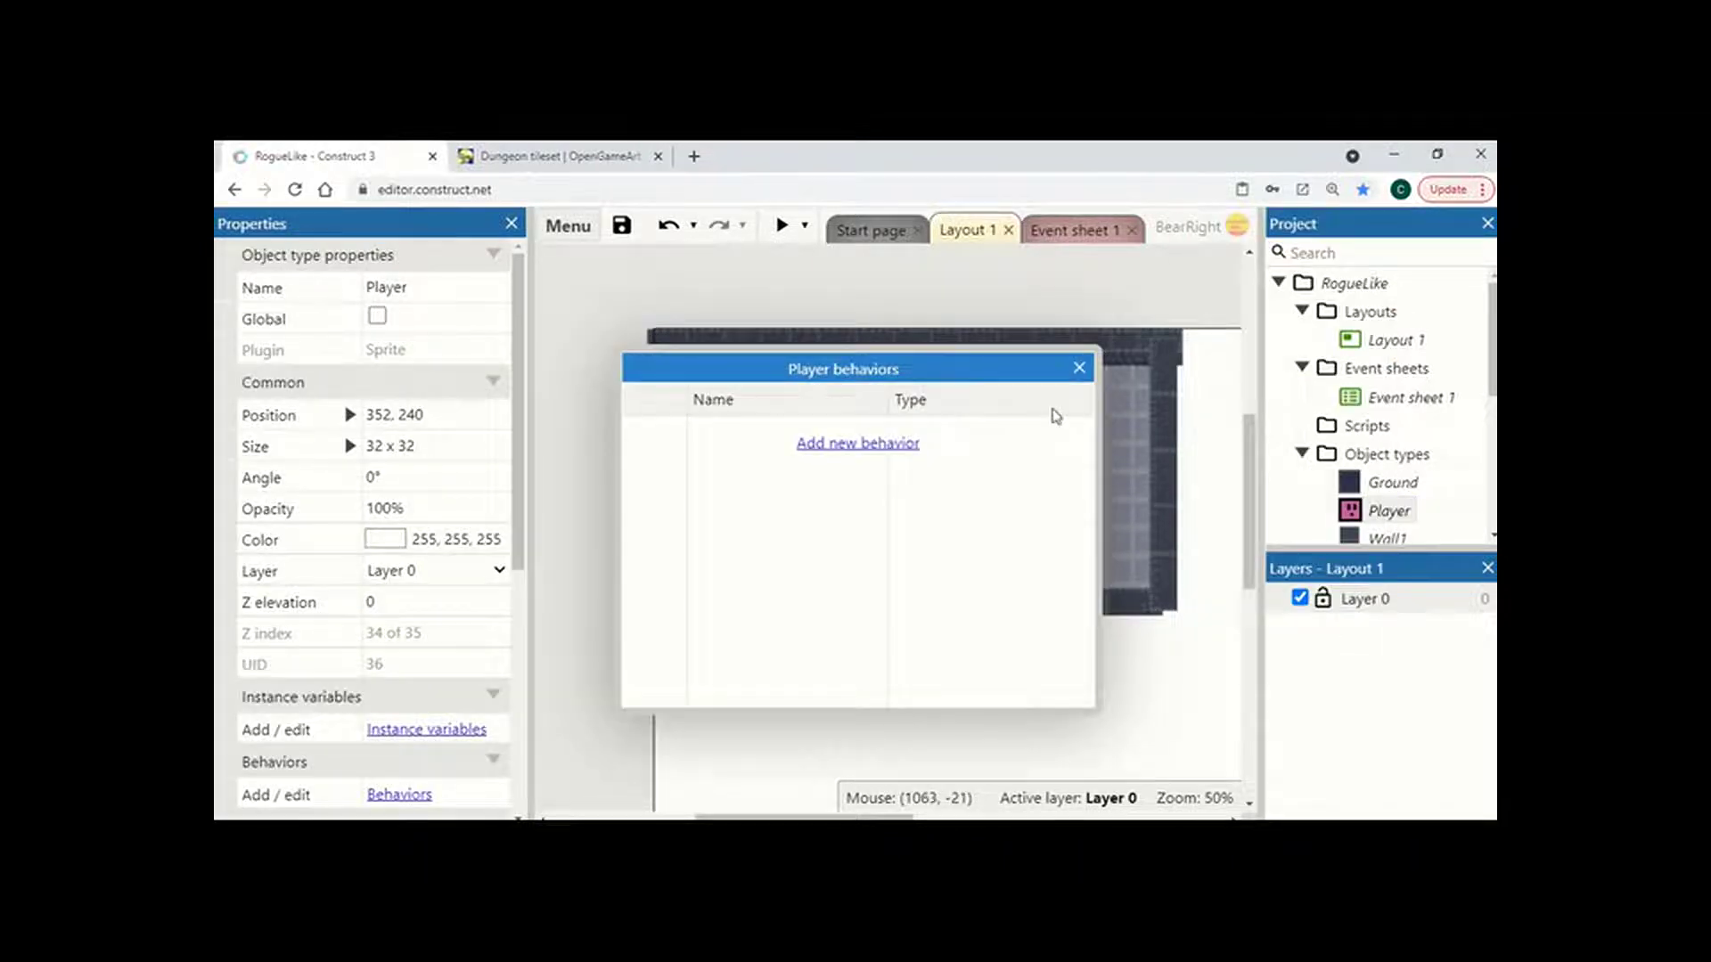
{"action": "left_click", "coordinate": [908, 445]}
{"action": "left_click_drag", "start_coordinate": [1020, 388], "coordinate": [1025, 472]}
{"action": "left_click", "coordinate": [444, 506]}
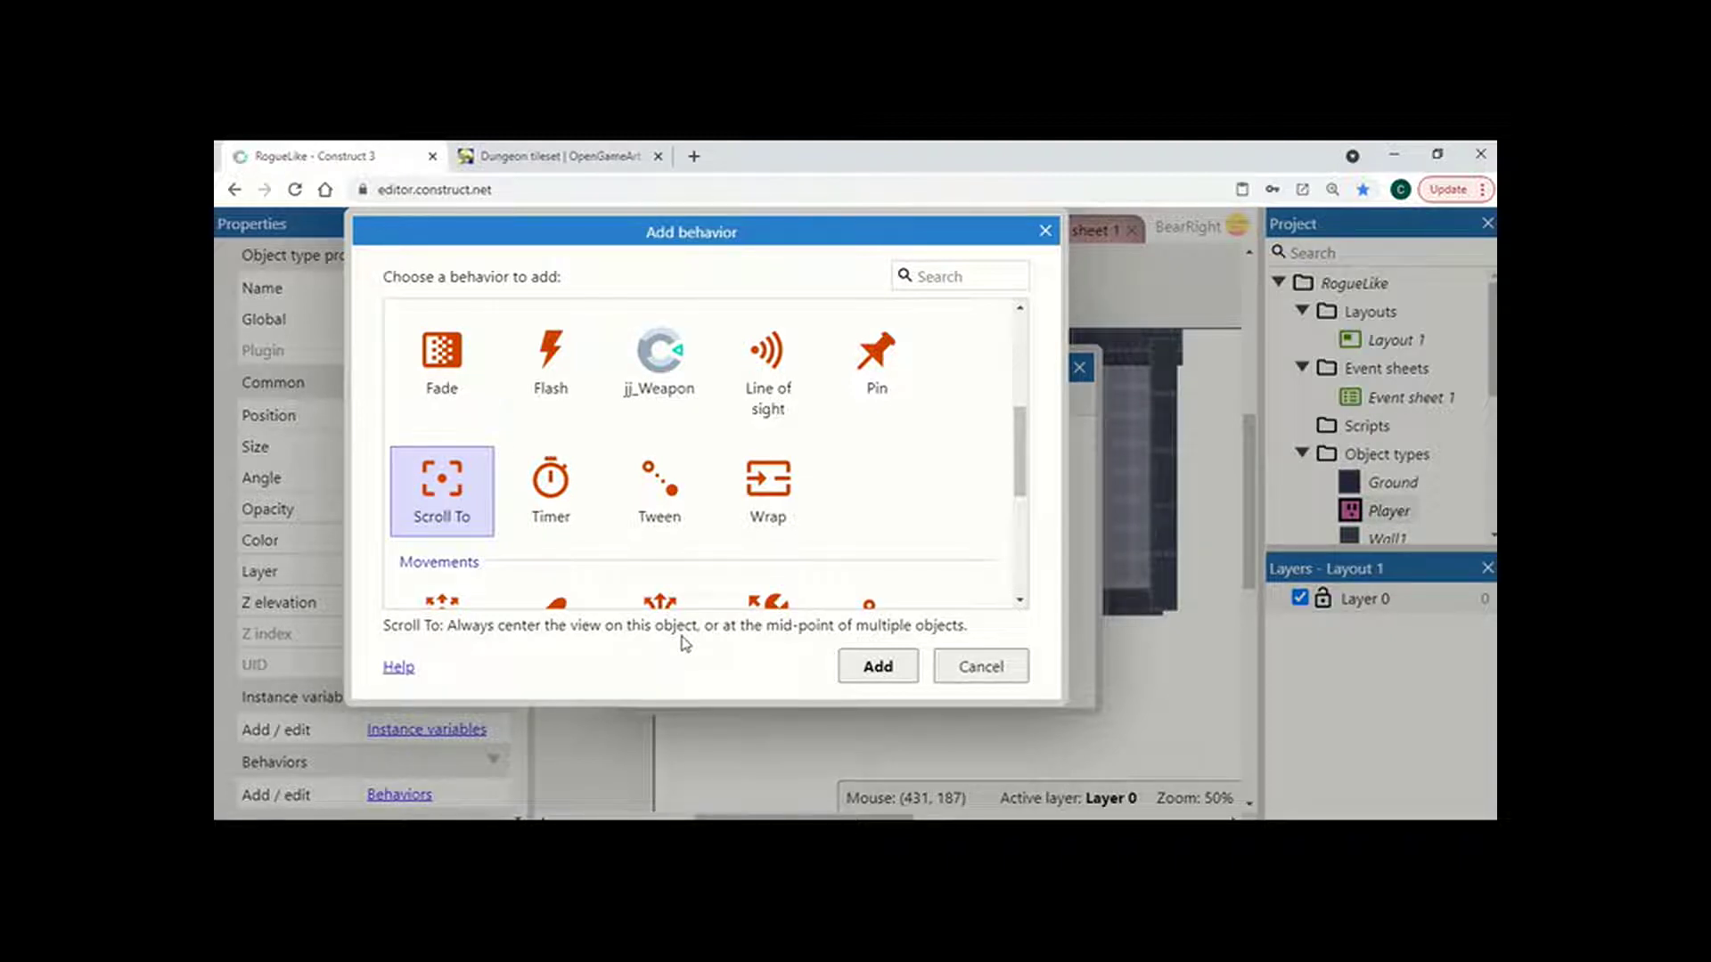
{"action": "left_click", "coordinate": [876, 673]}
Add the 8 Direction movement behavior to Player and close the behaviors list
{"action": "left_click", "coordinate": [871, 500]}
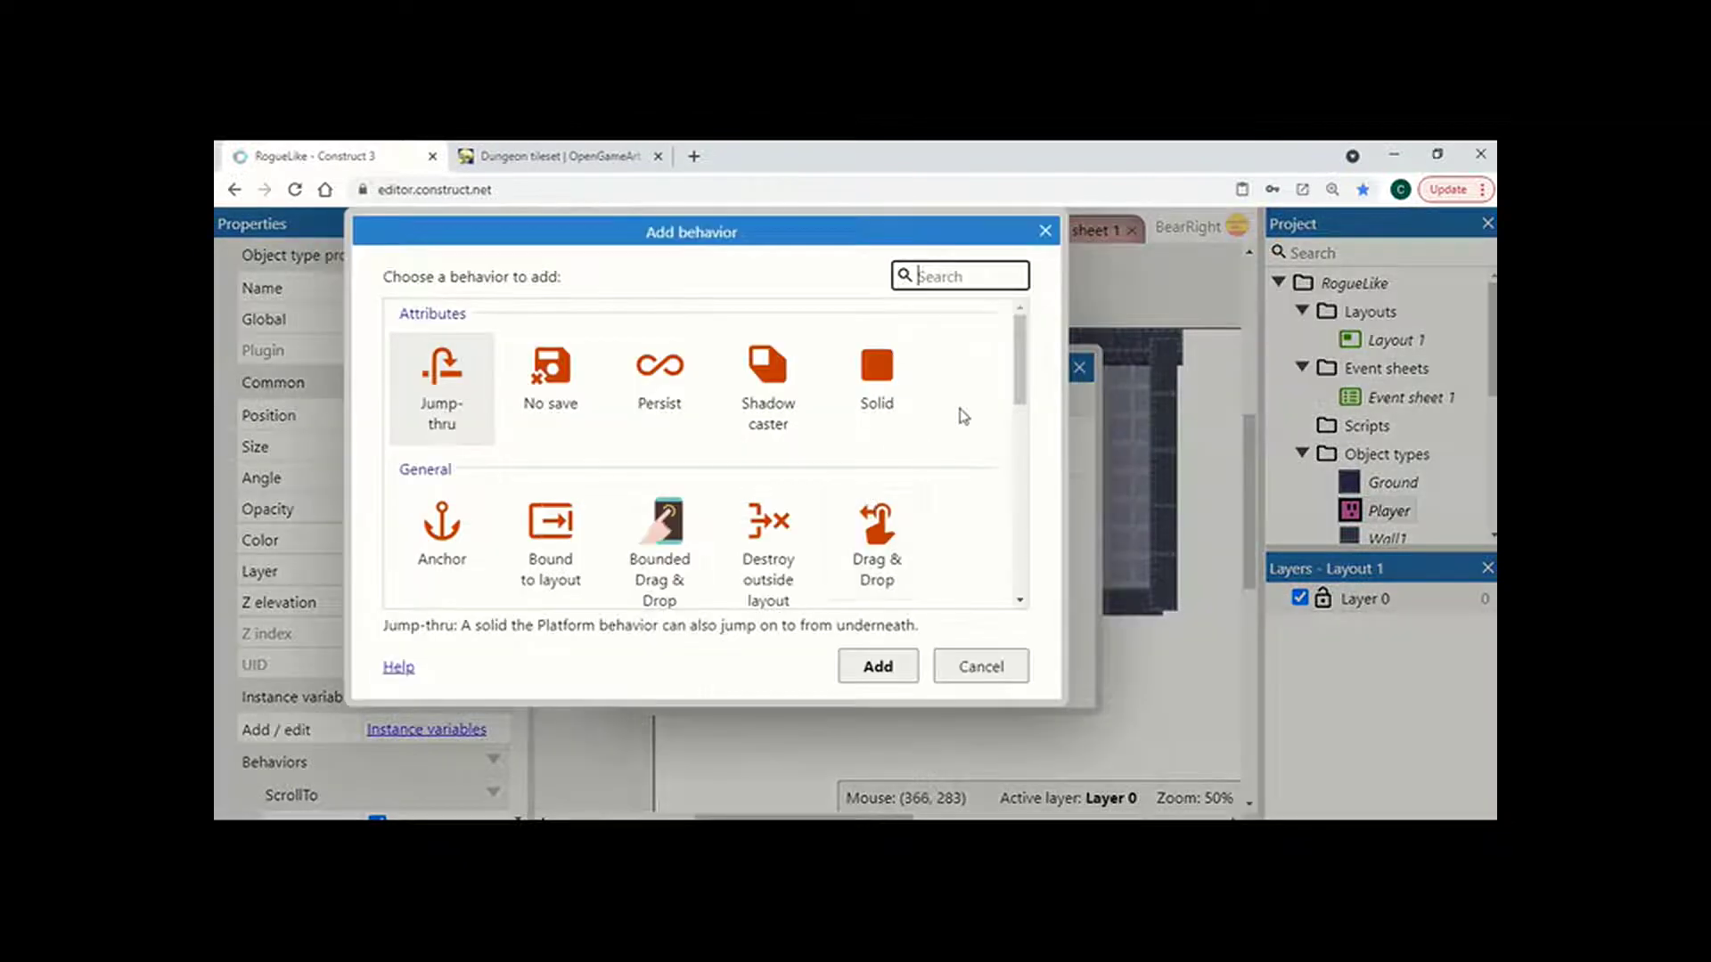
{"action": "scroll", "coordinate": [891, 472], "scroll_direction": "down", "scroll_amount": 6}
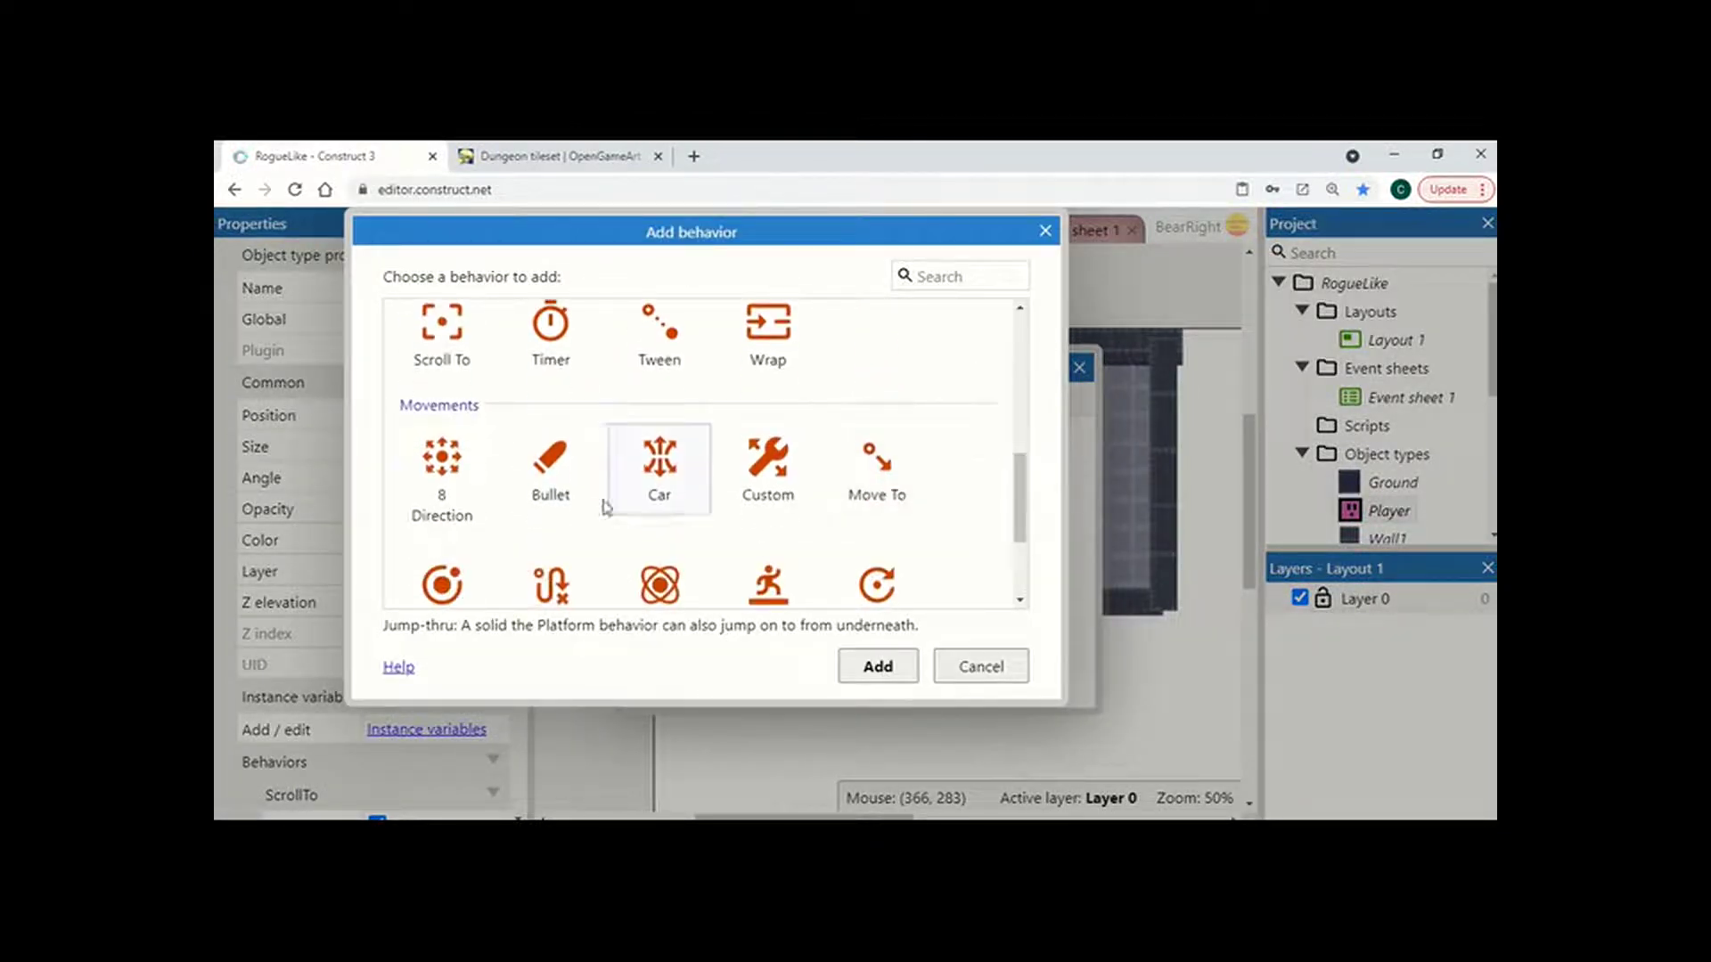
{"action": "left_click", "coordinate": [472, 481]}
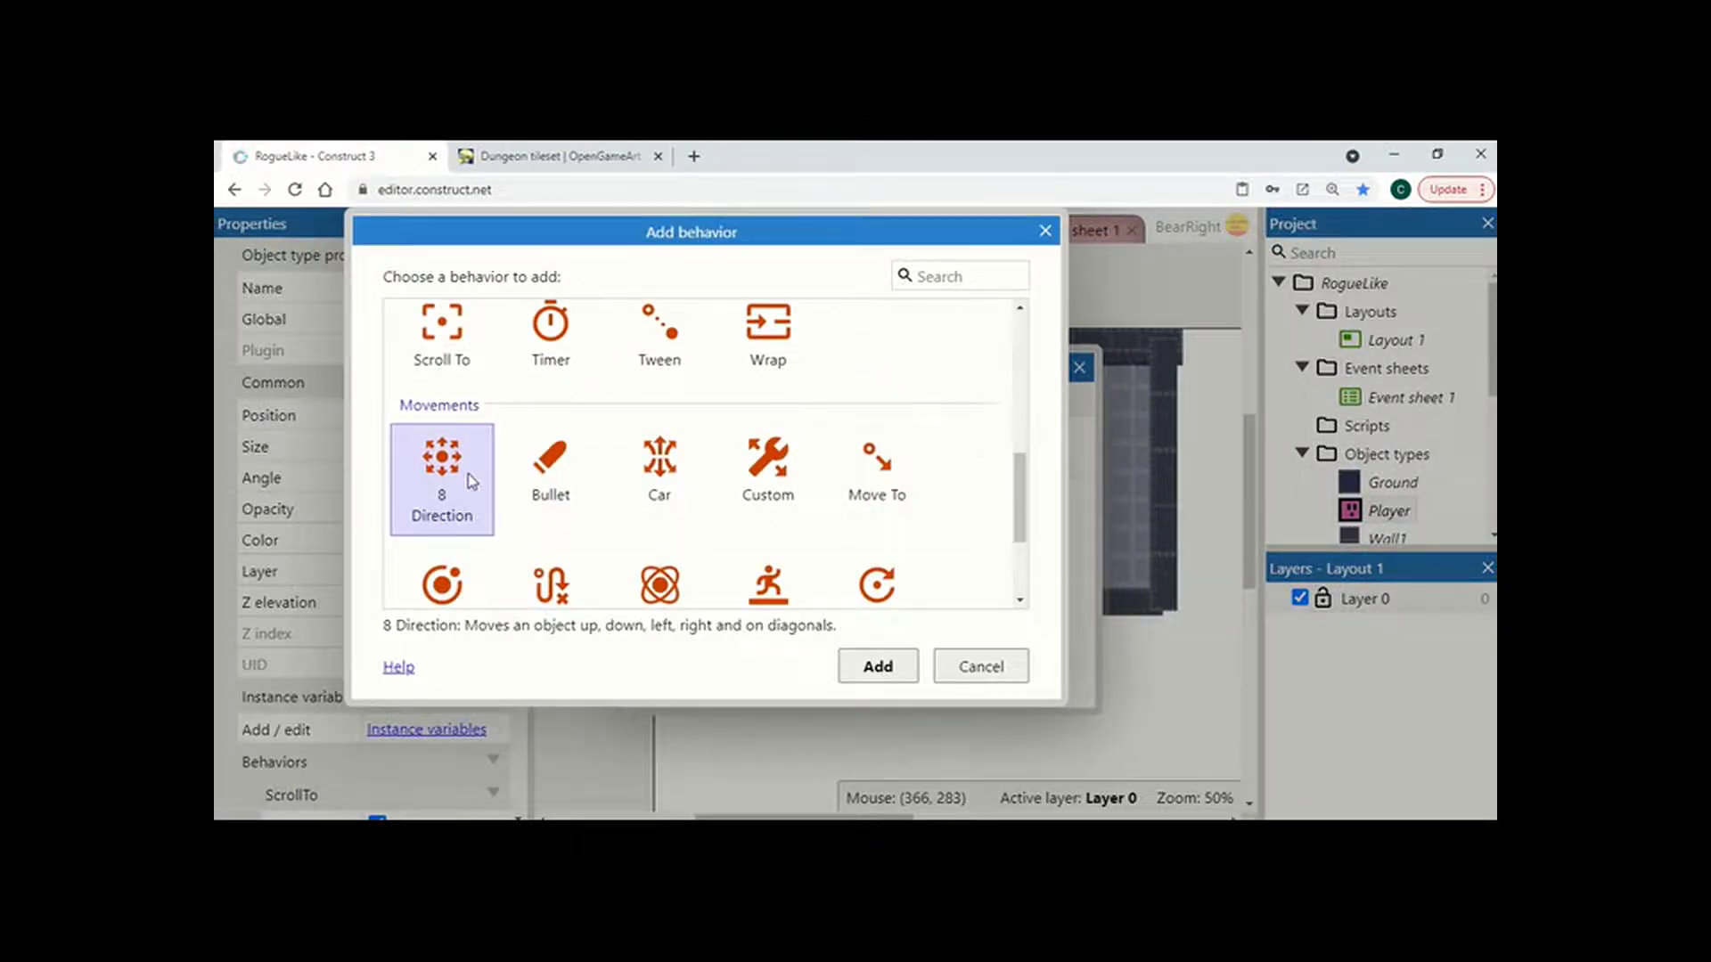
{"action": "left_click", "coordinate": [857, 668]}
{"action": "left_click", "coordinate": [1078, 368]}
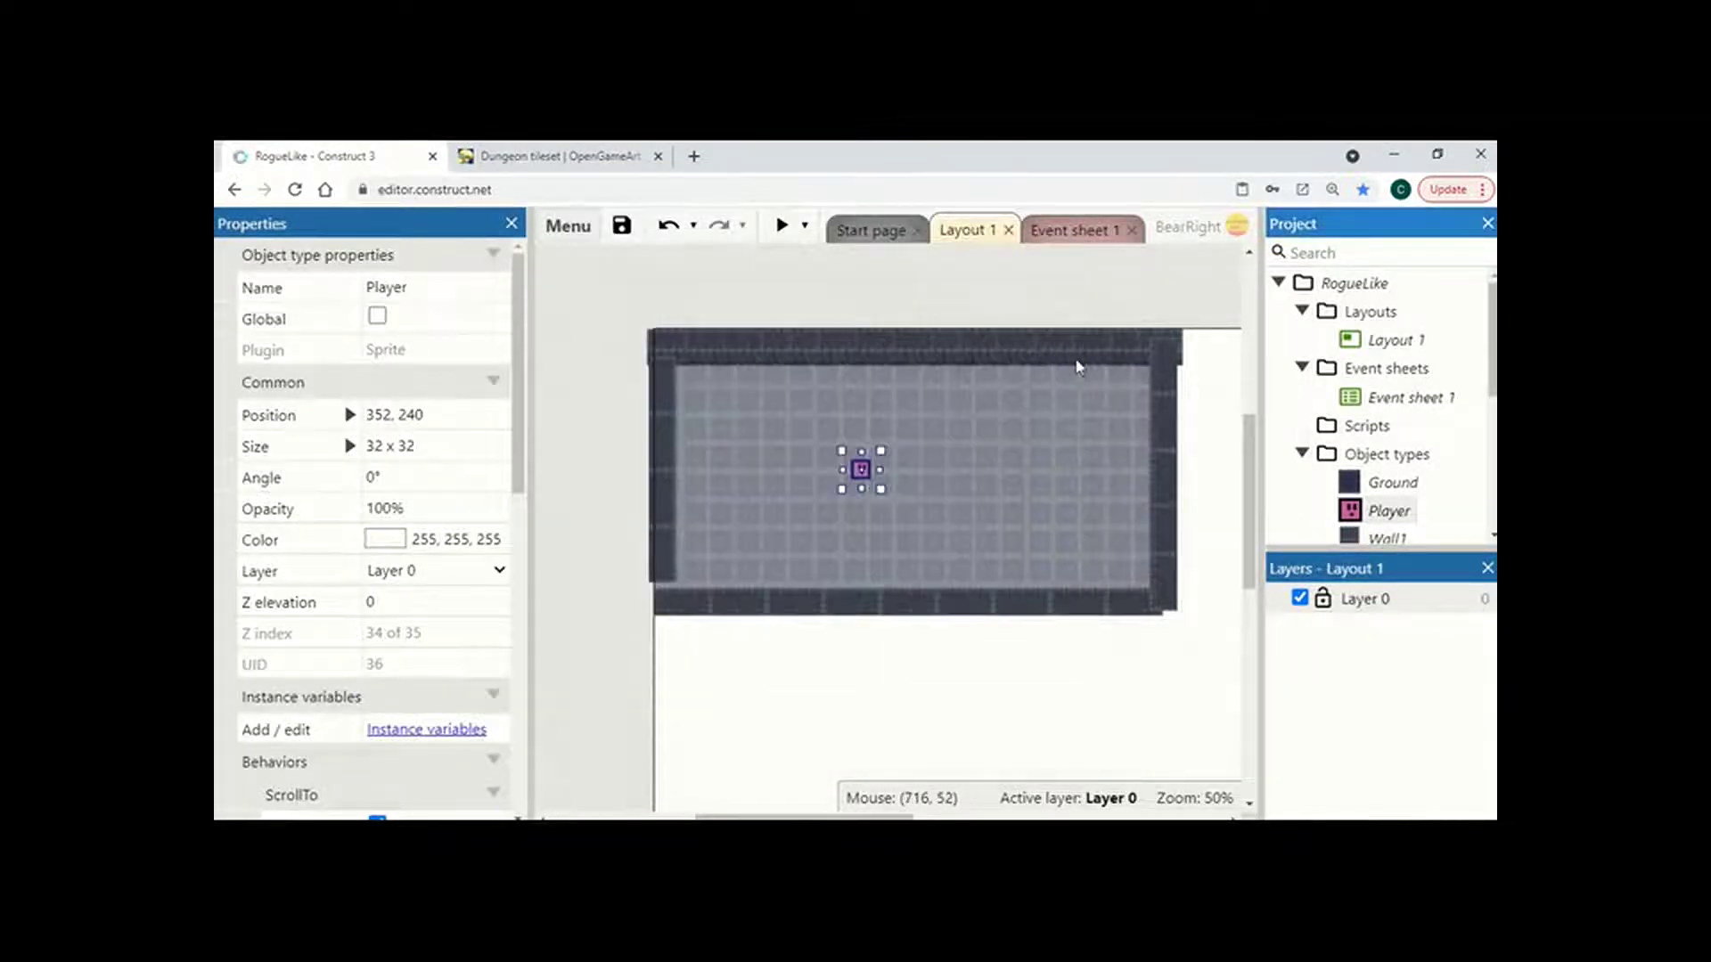
{"action": "left_click", "coordinate": [782, 225]}
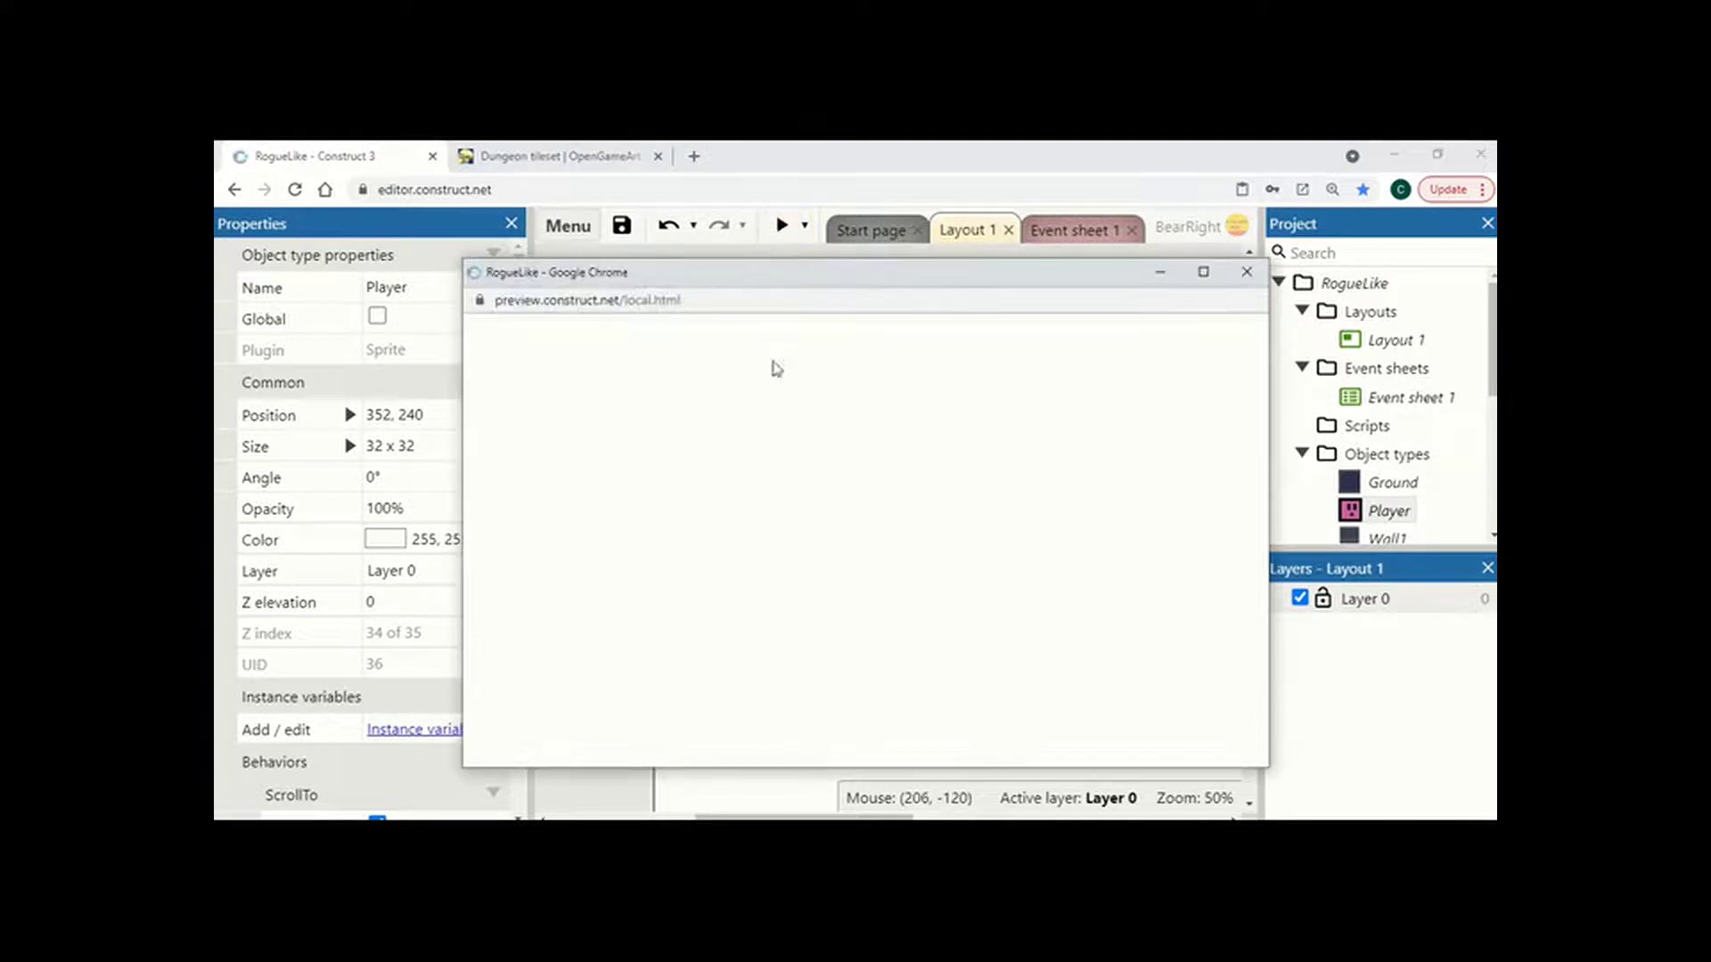
{"action": "key", "text": "Up"}
{"action": "key", "text": "Right"}
{"action": "key", "text": "Down"}
{"action": "key", "text": "Left"}
{"action": "key", "text": "Down"}
{"action": "key", "text": "Left"}
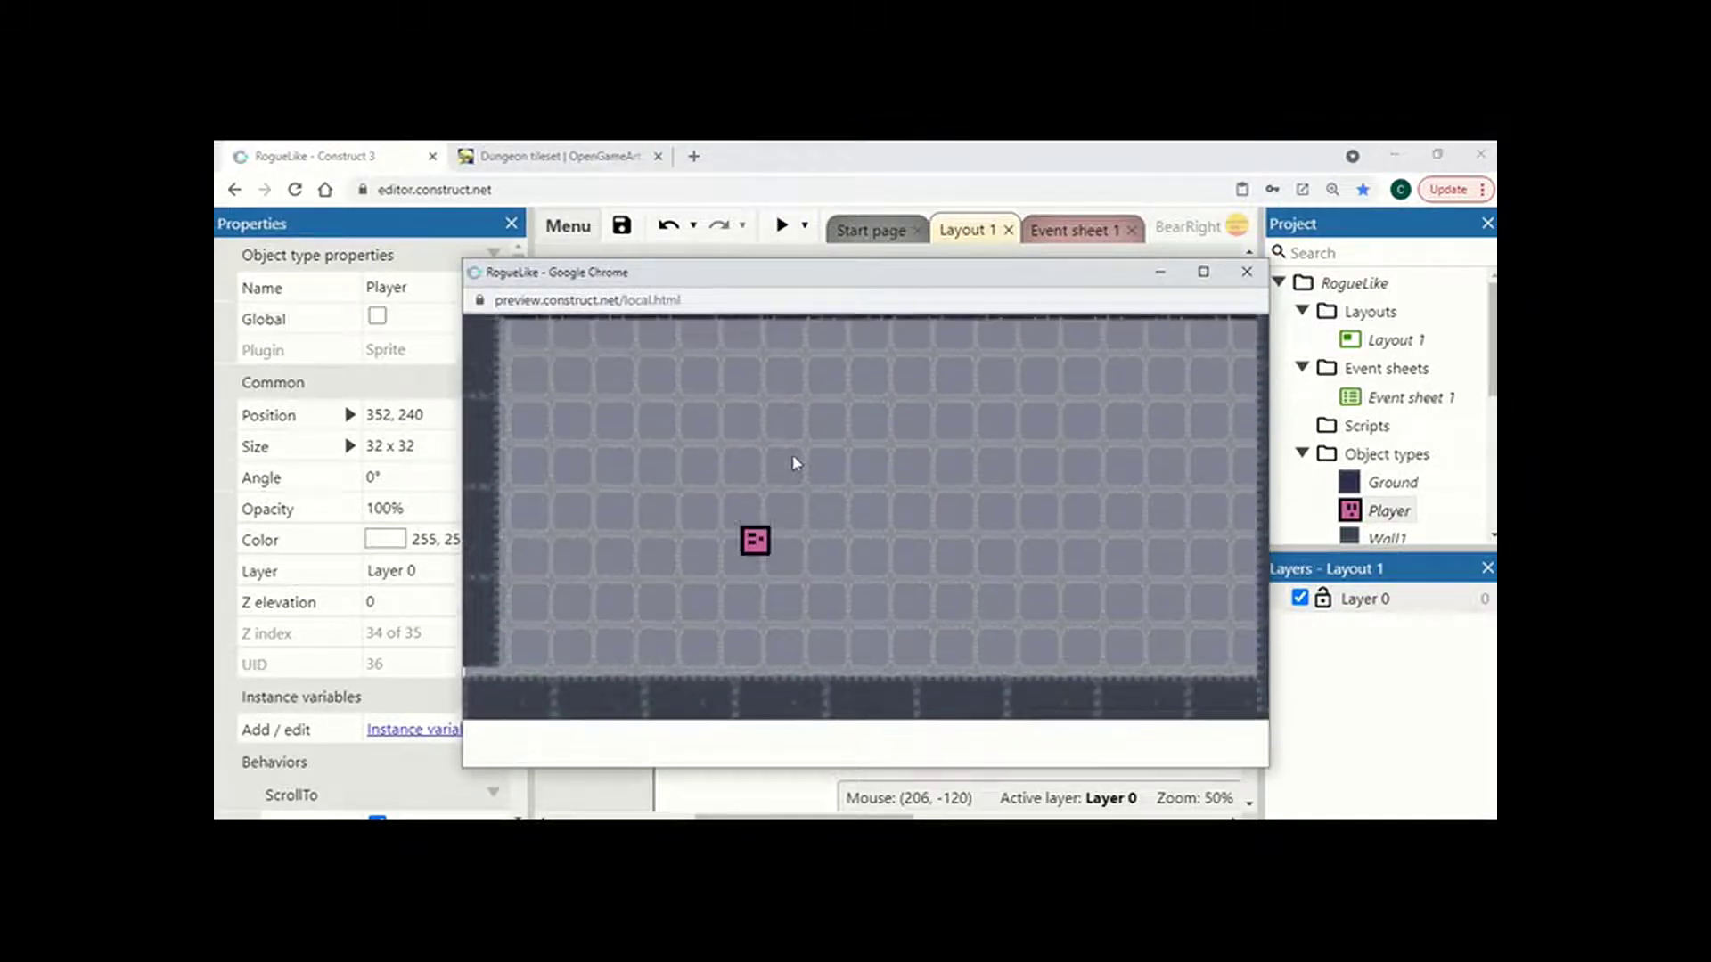
{"action": "left_click", "coordinate": [1246, 272]}
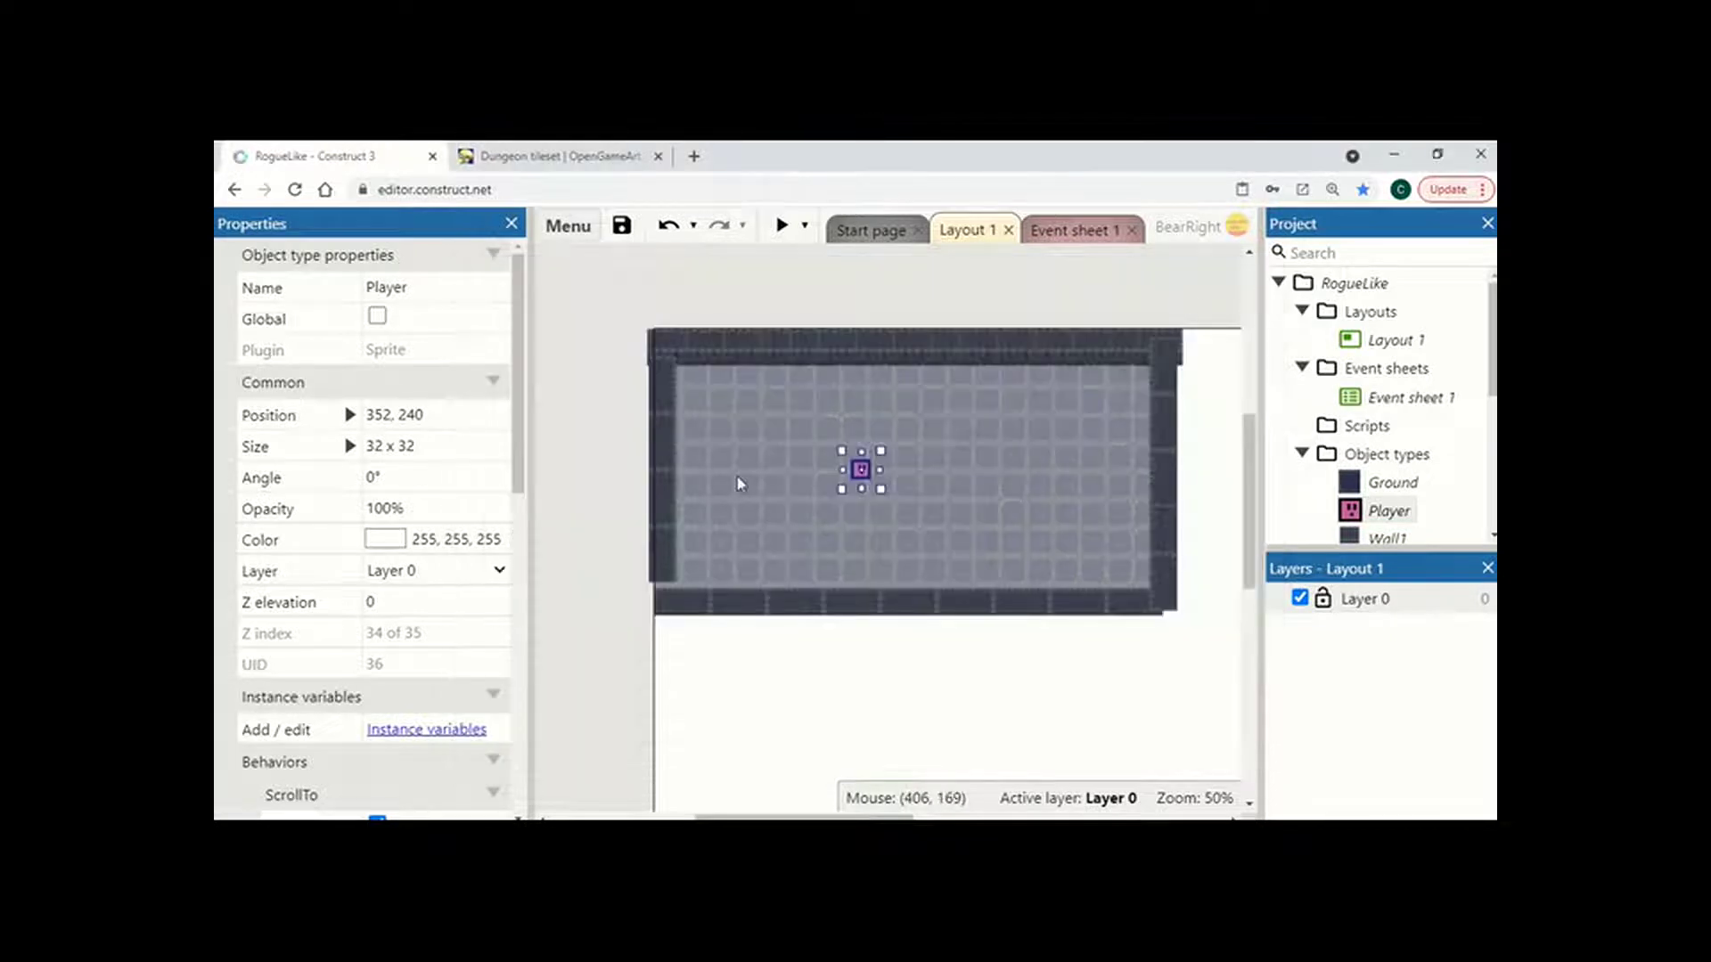
Set 8Direction to Set angle No, max speed 75, acceleration 200 and deceleration 350
{"action": "left_click_drag", "start_coordinate": [521, 422], "coordinate": [553, 622]}
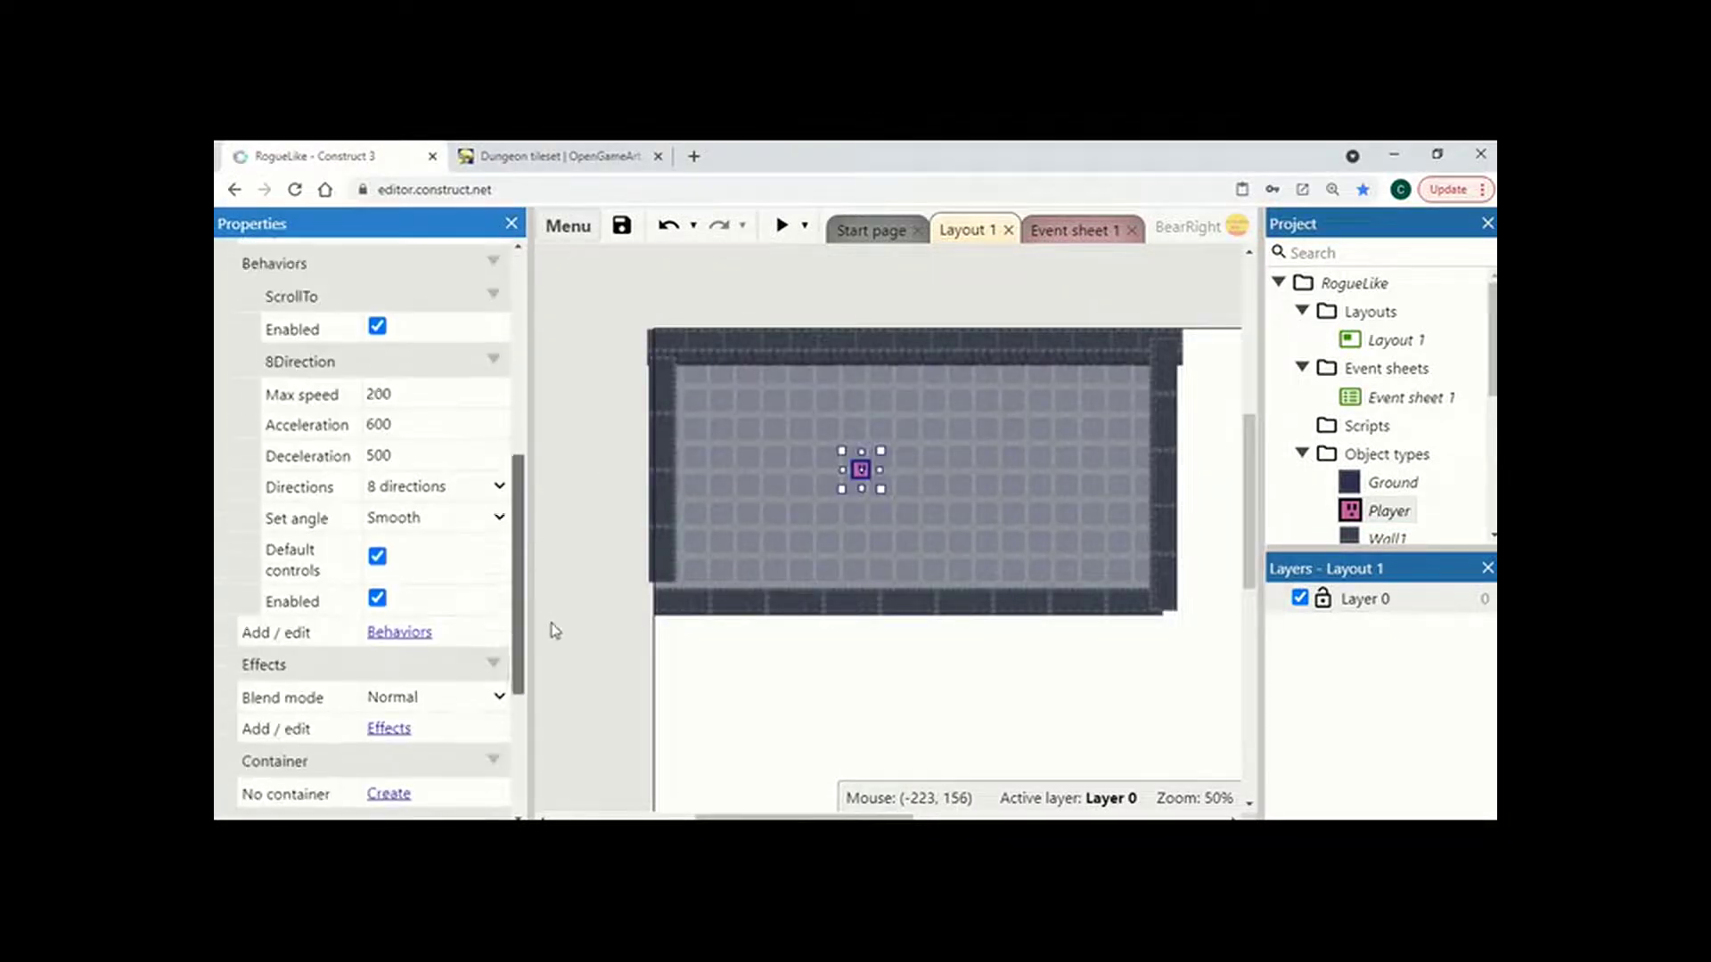
{"action": "left_click", "coordinate": [412, 518]}
{"action": "left_click", "coordinate": [415, 538]}
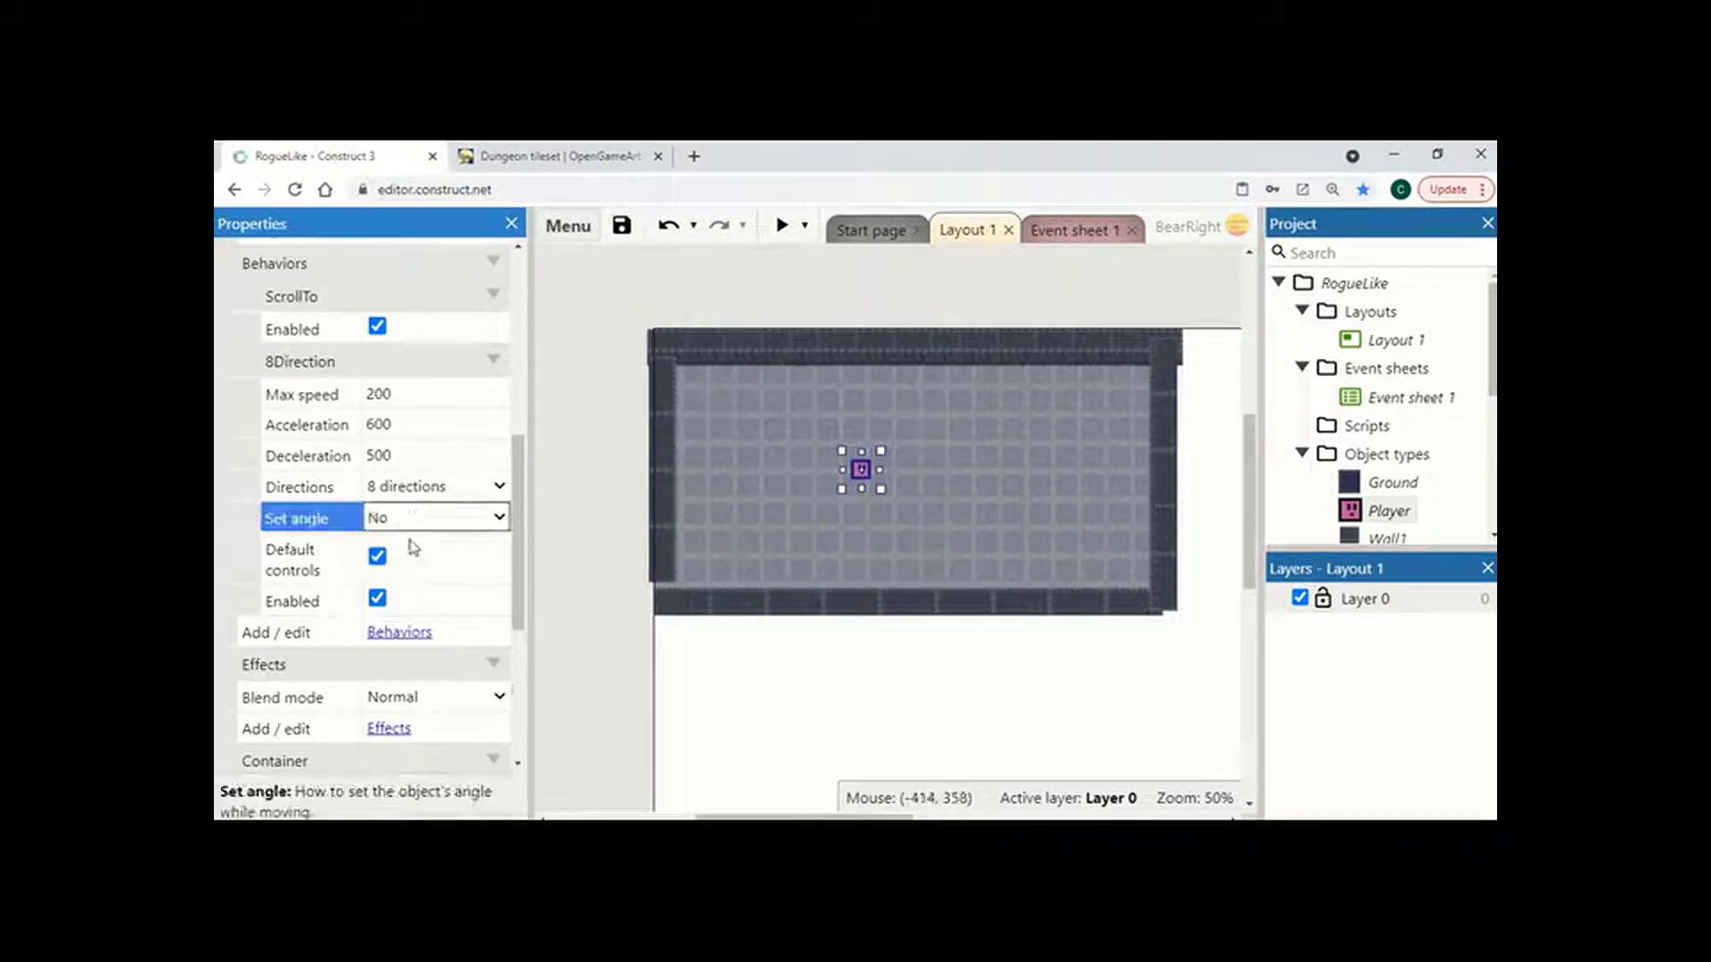
{"action": "left_click", "coordinate": [456, 398]}
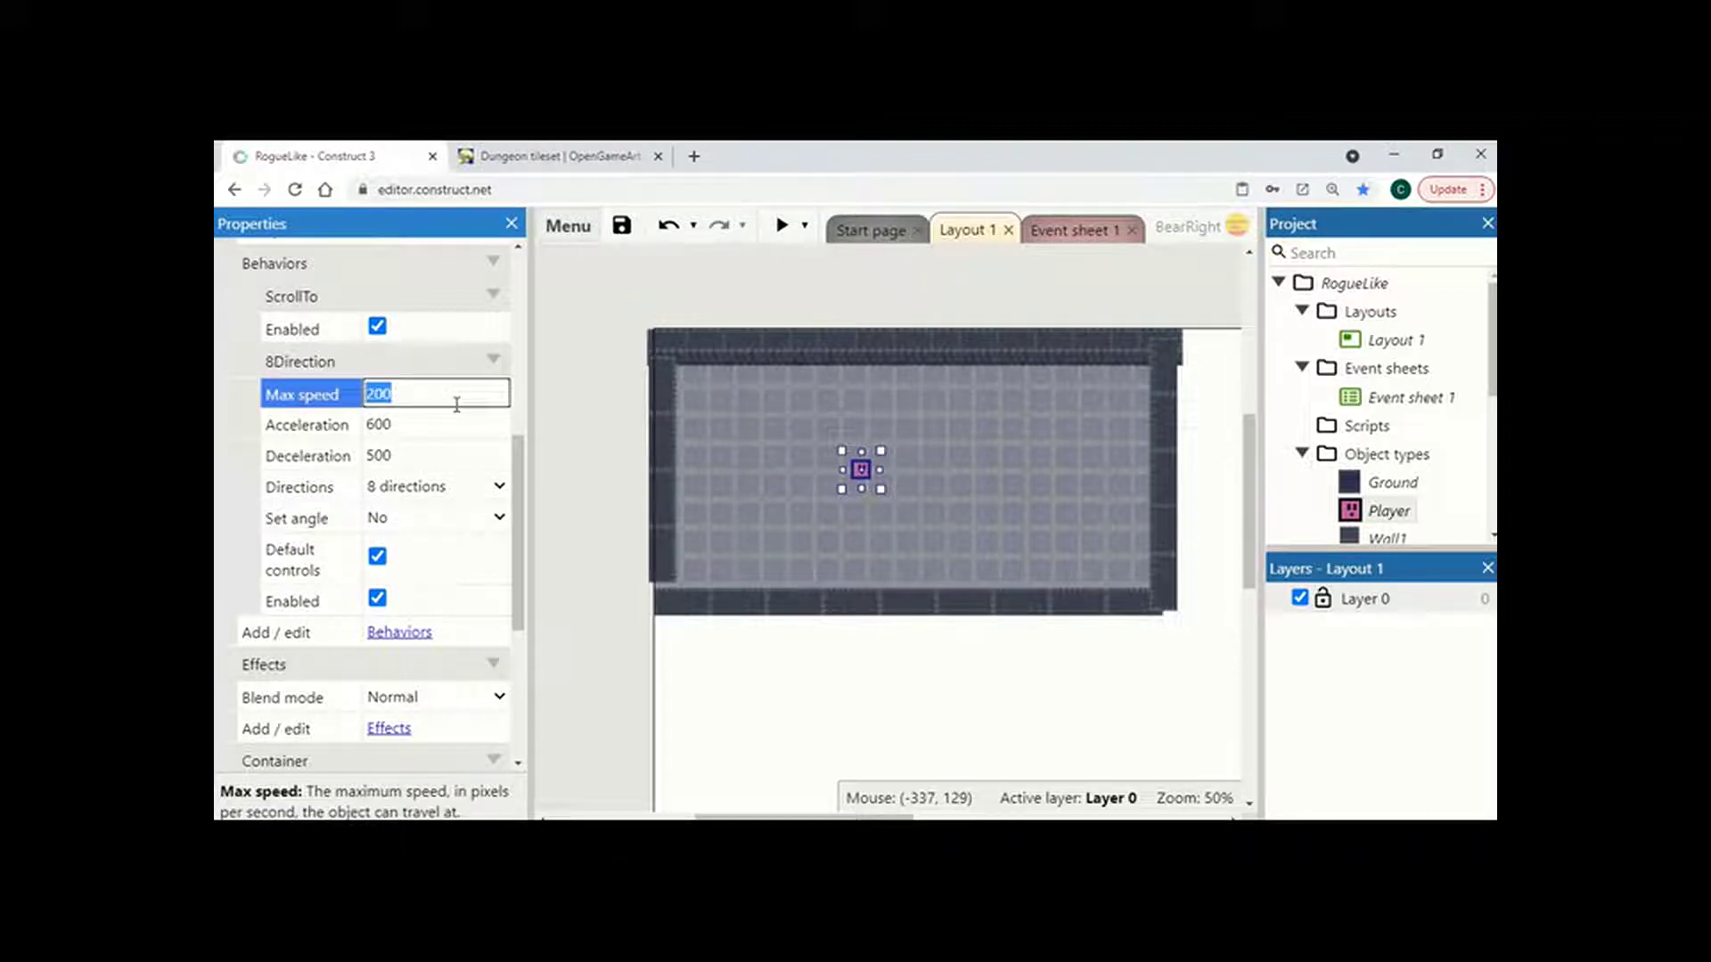
{"action": "type", "text": "75"}
{"action": "key", "text": "Tab"}
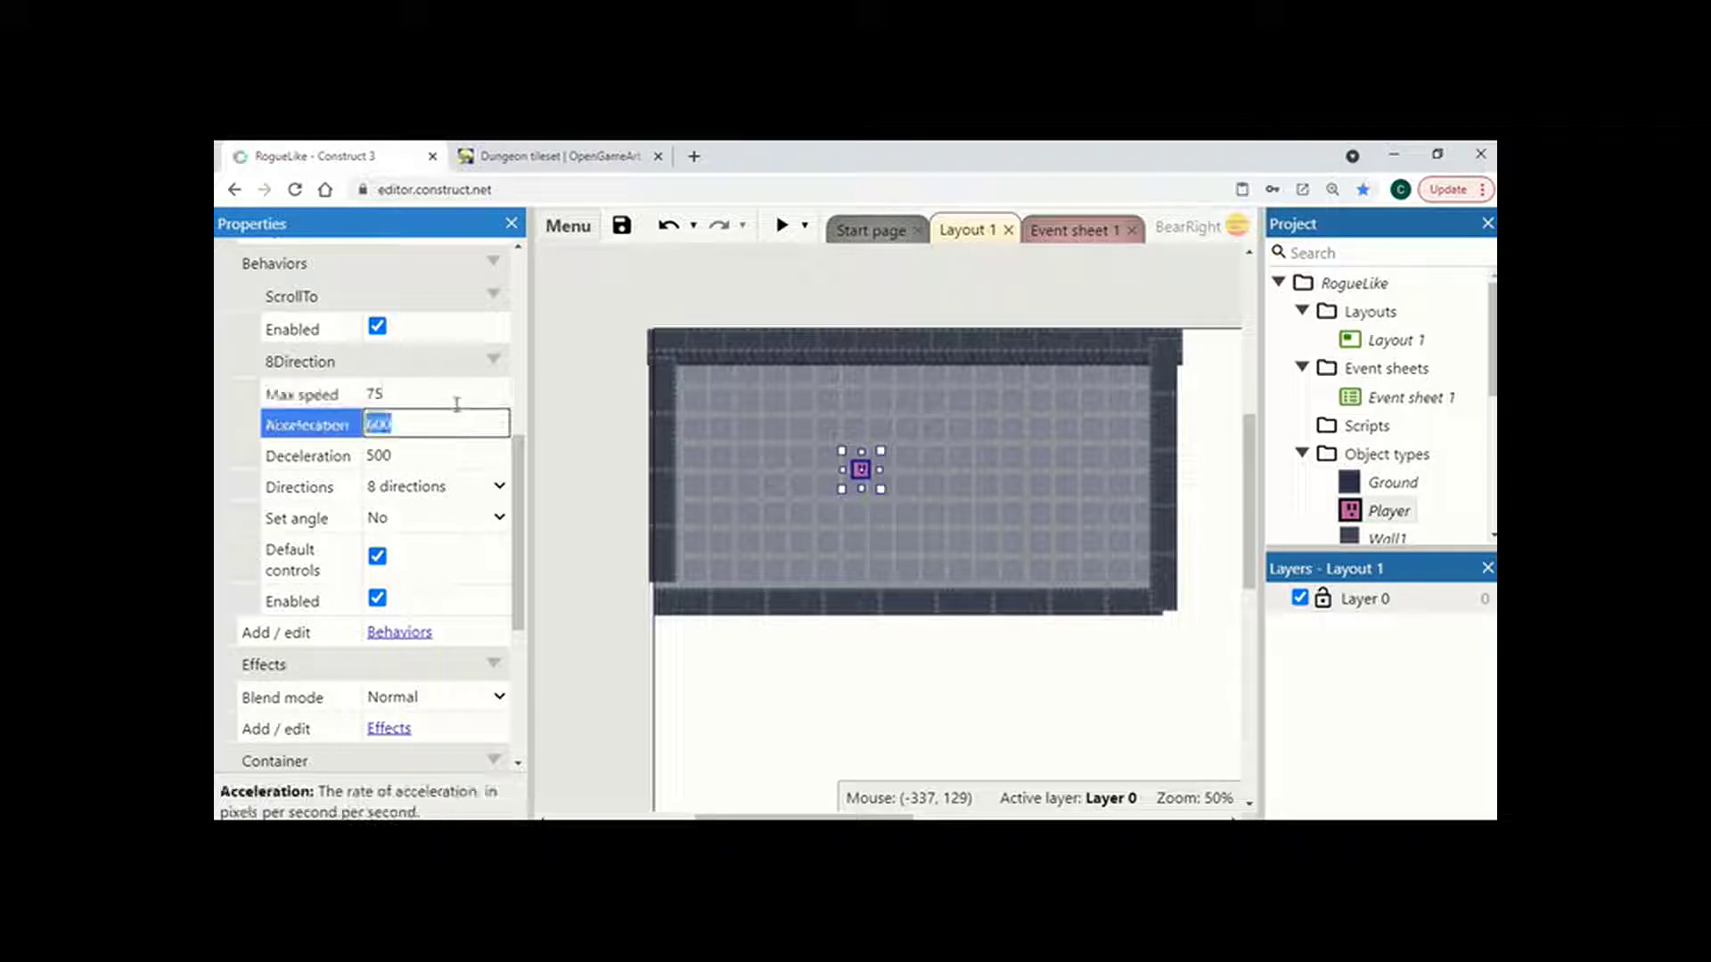
{"action": "type", "text": "200"}
{"action": "key", "text": "Tab"}
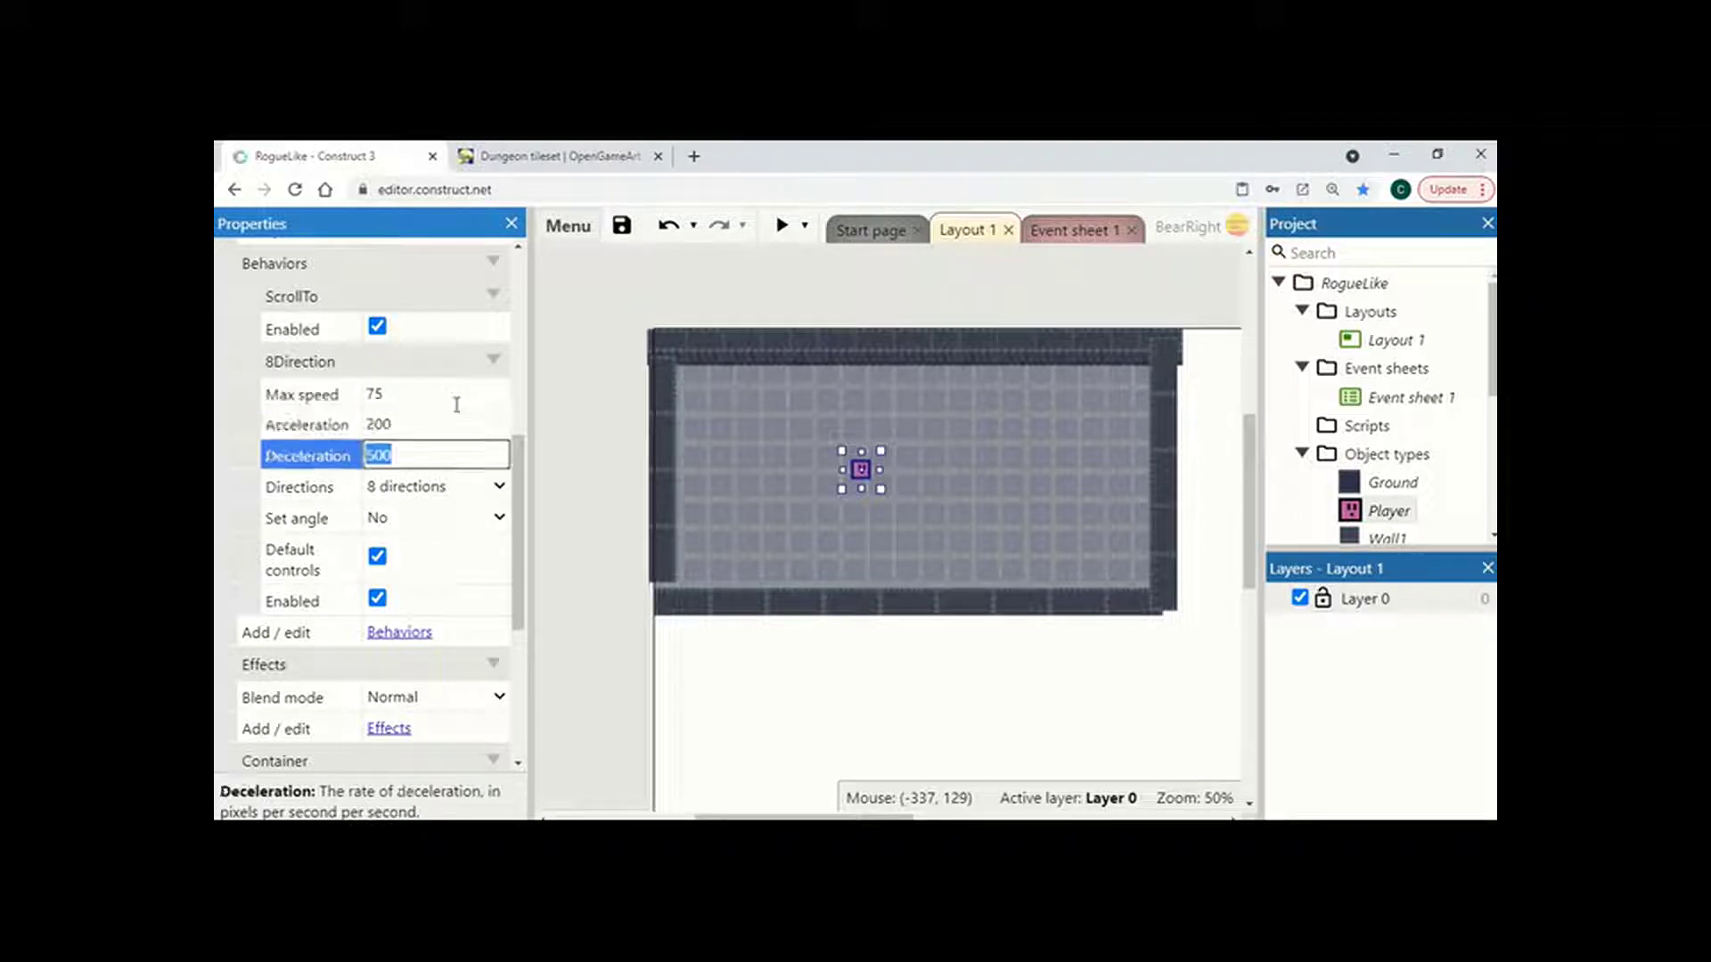
{"action": "type", "text": "350"}
{"action": "key", "text": "Tab"}
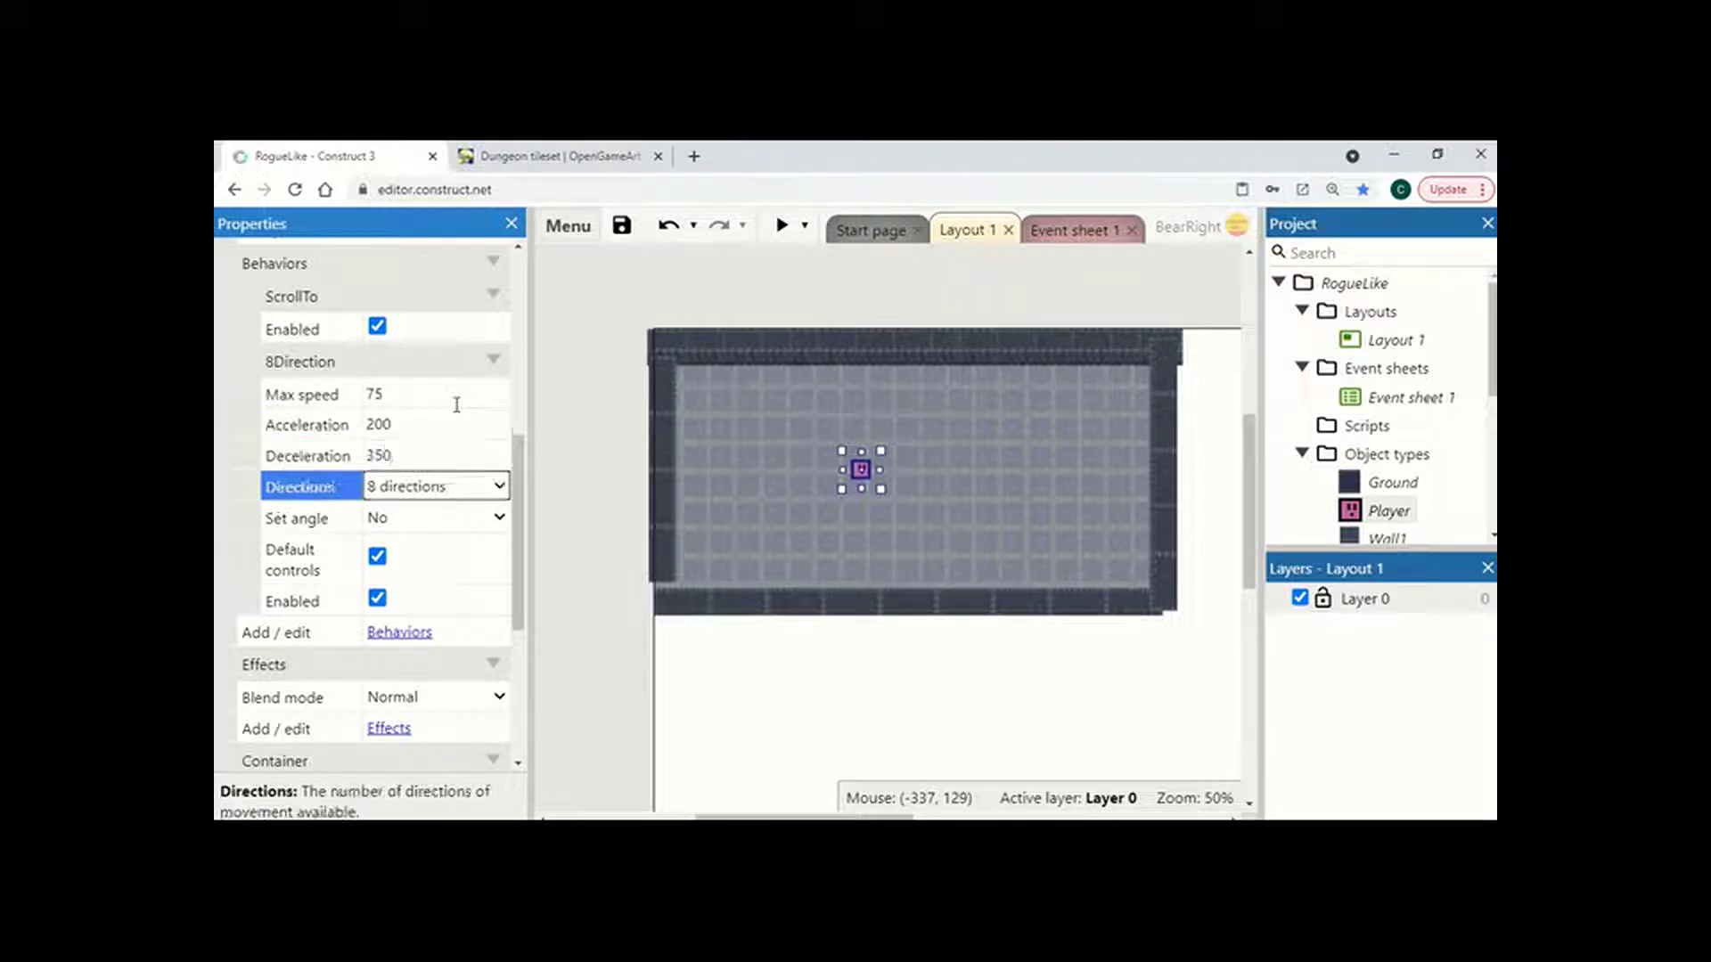
Preview the dungeon room and move the Player in every direction with the arrow keys
{"action": "left_click", "coordinate": [782, 225]}
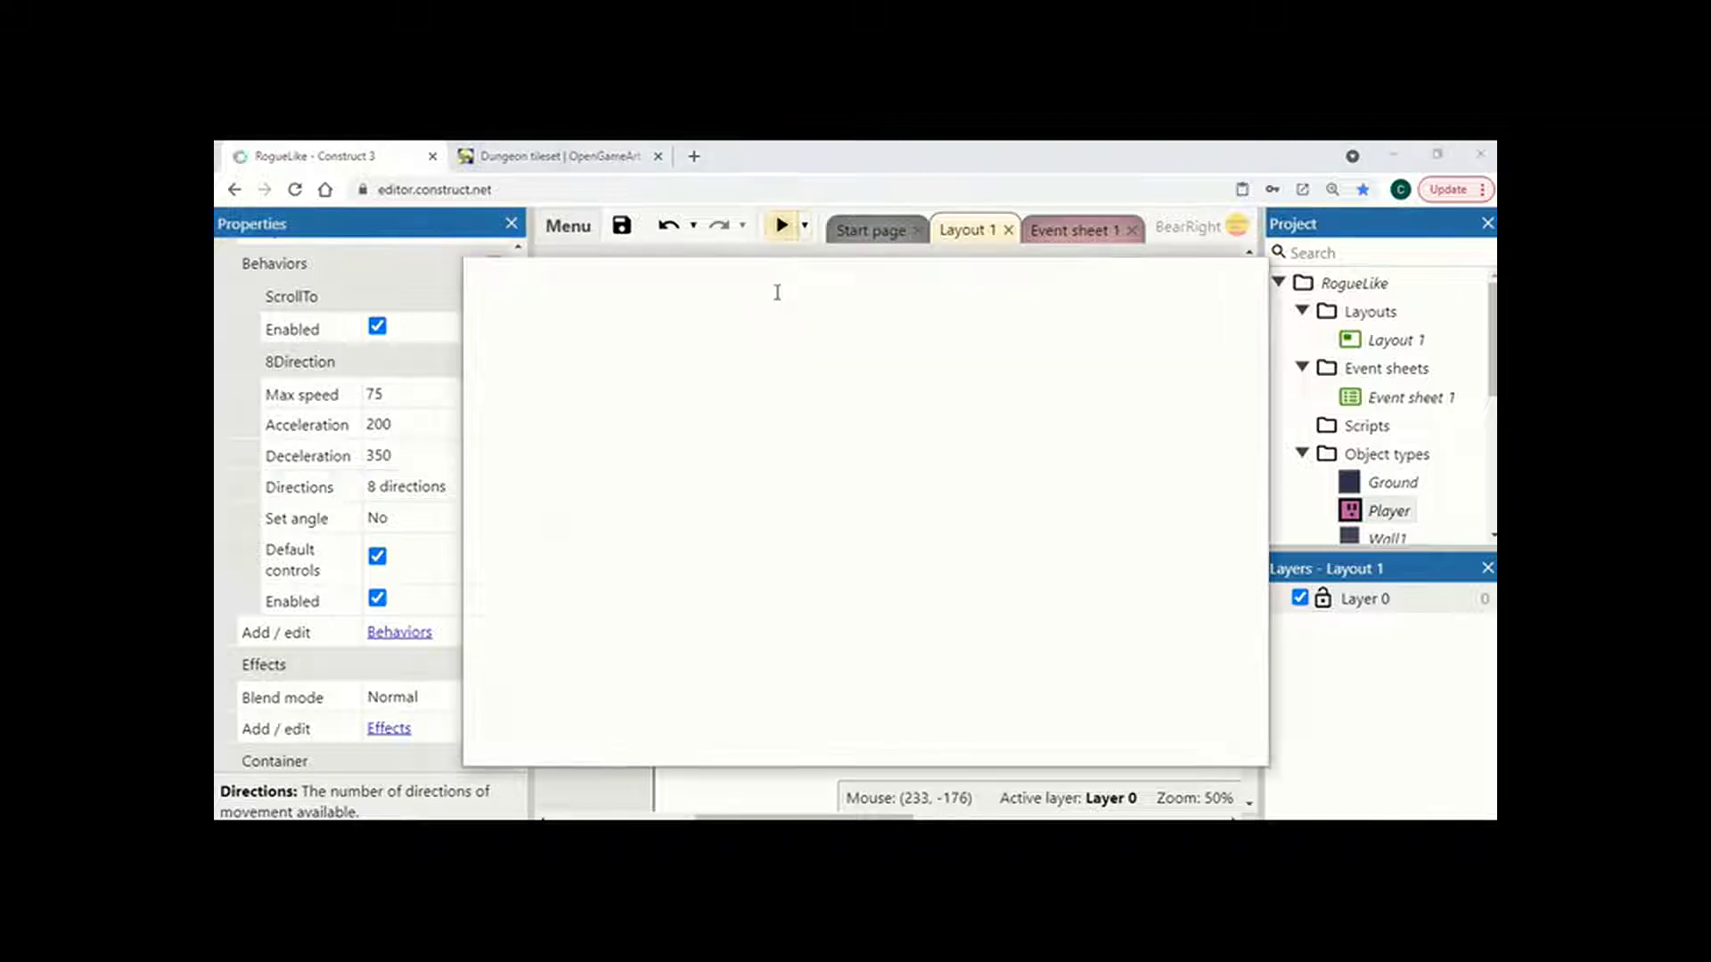
{"action": "key", "text": "Right"}
{"action": "key", "text": "Down"}
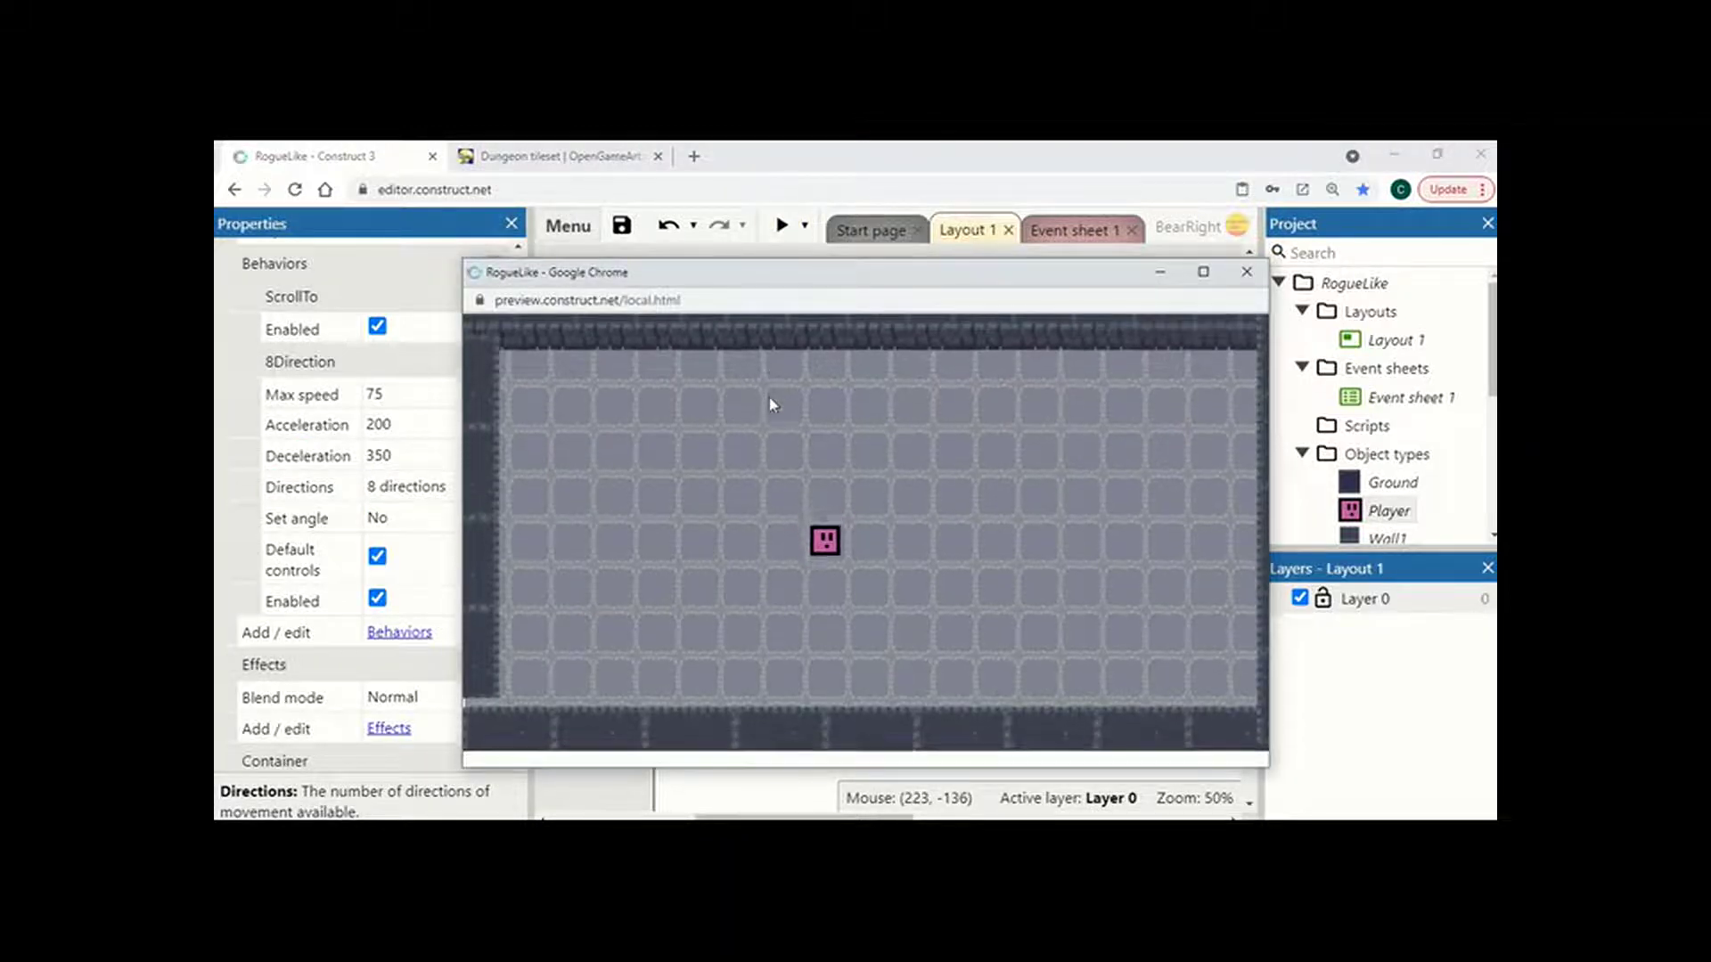
{"action": "key", "text": "Right"}
{"action": "key", "text": "Up"}
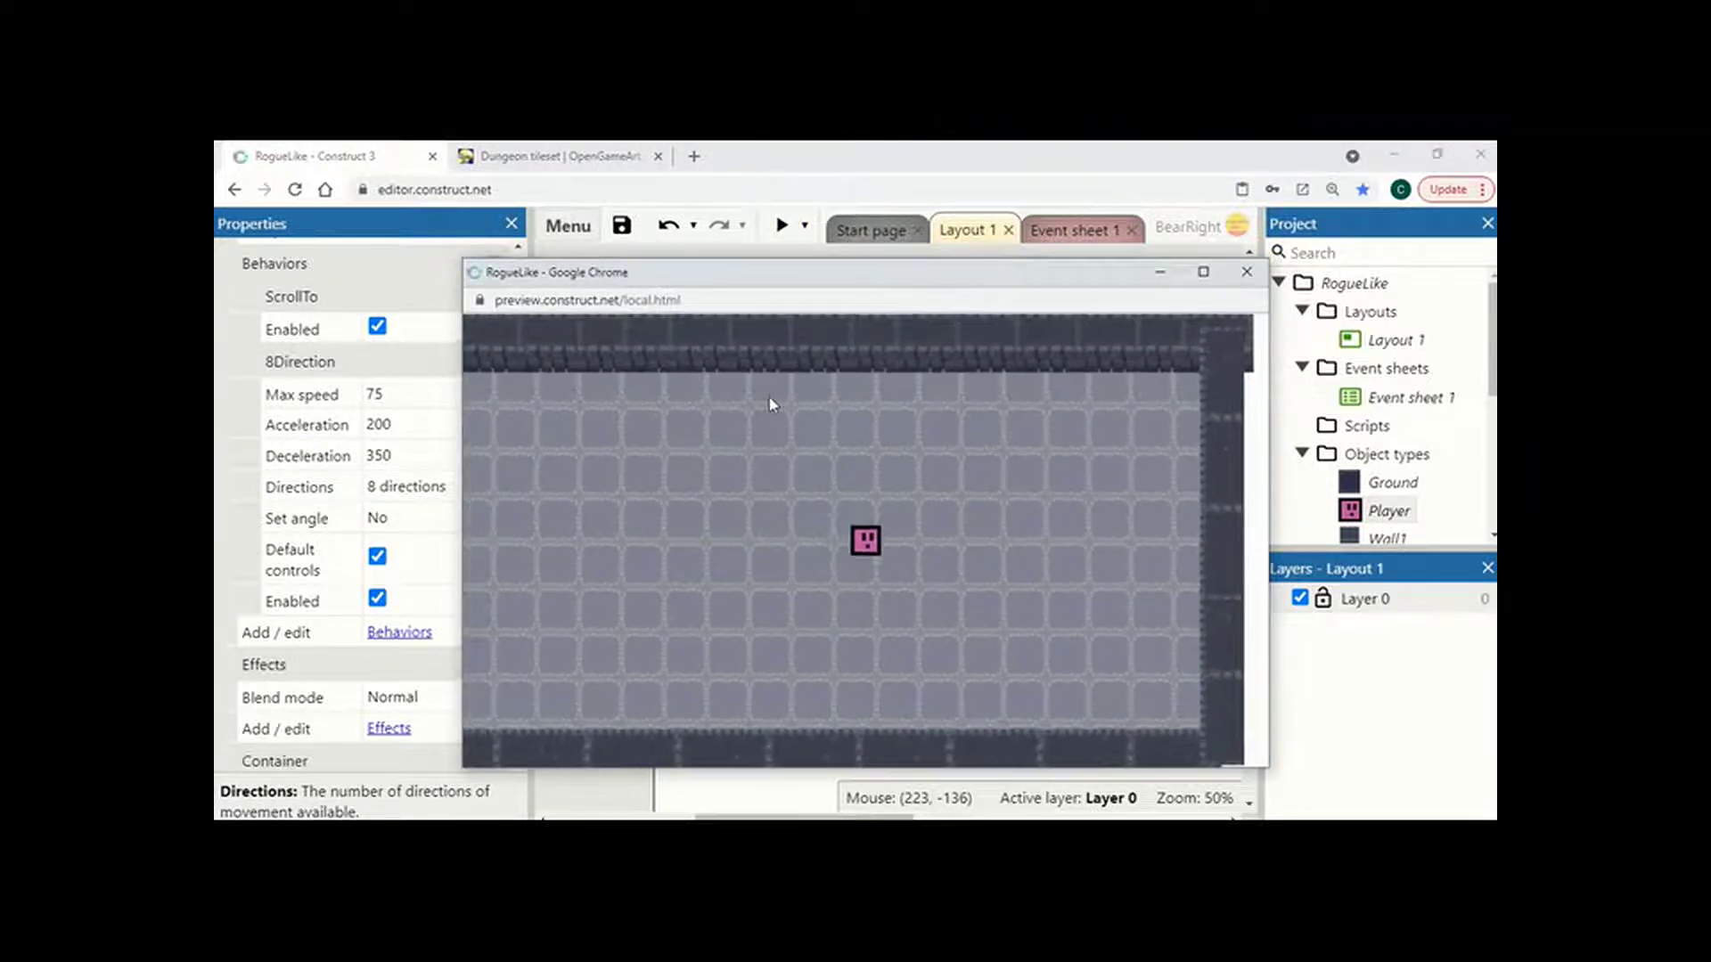
{"action": "key", "text": "Left"}
{"action": "key", "text": "Down"}
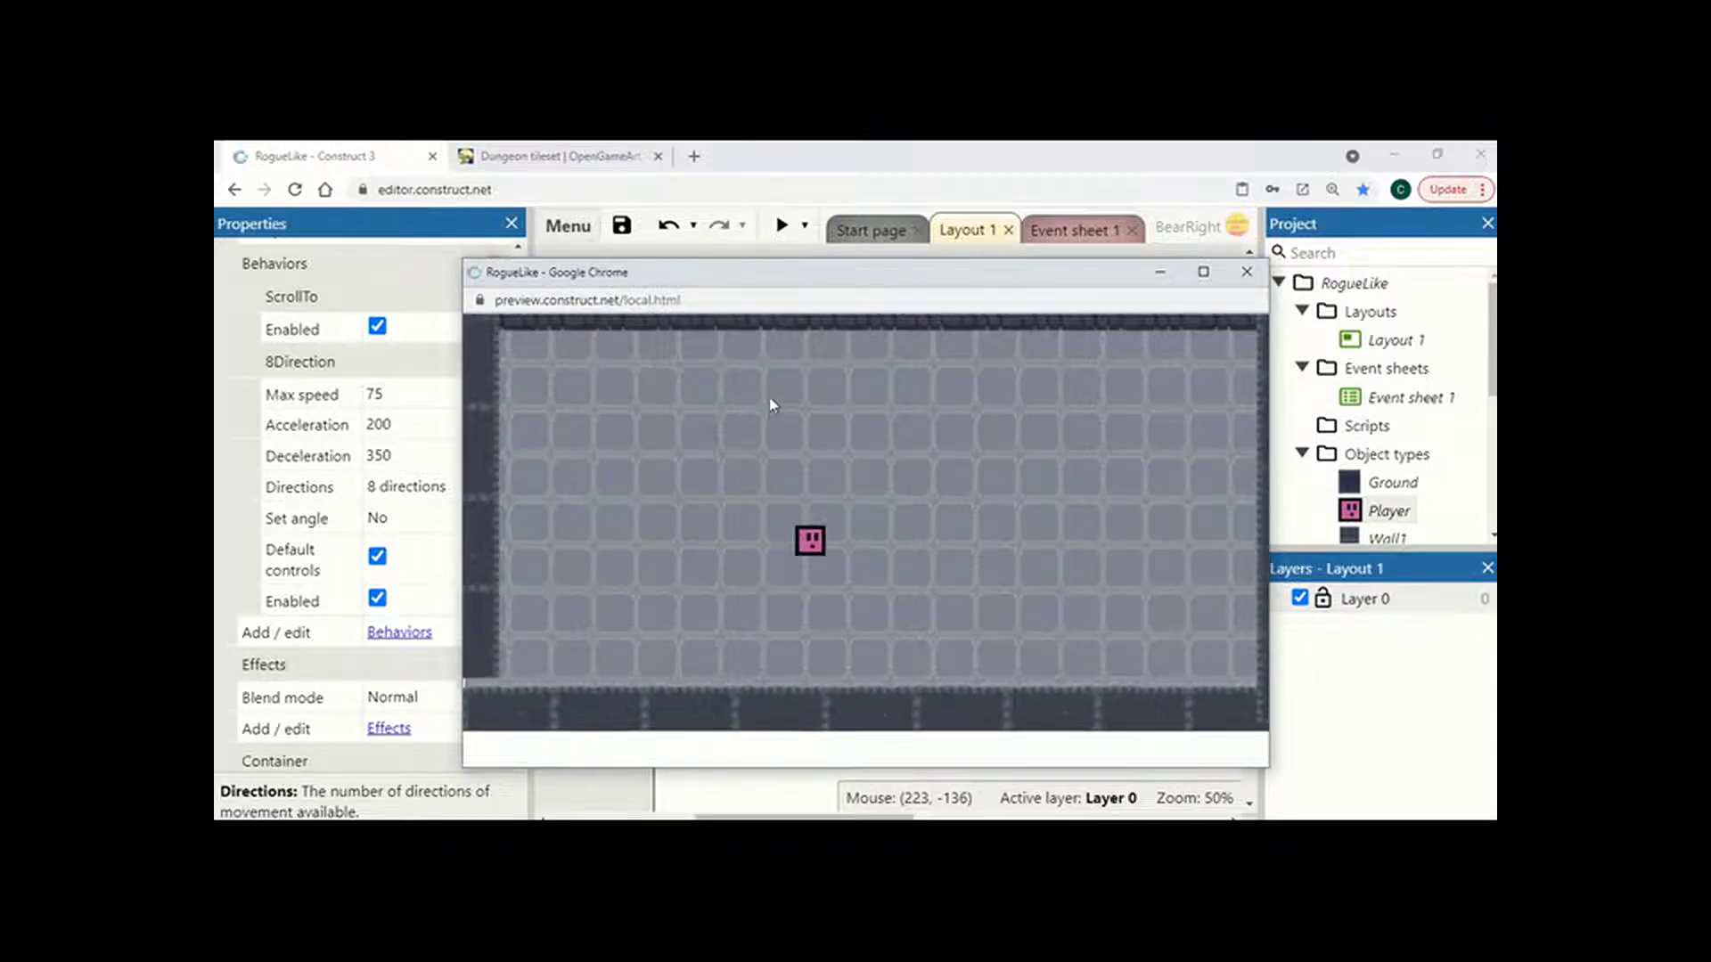
{"action": "key", "text": "Down"}
{"action": "key", "text": "Right"}
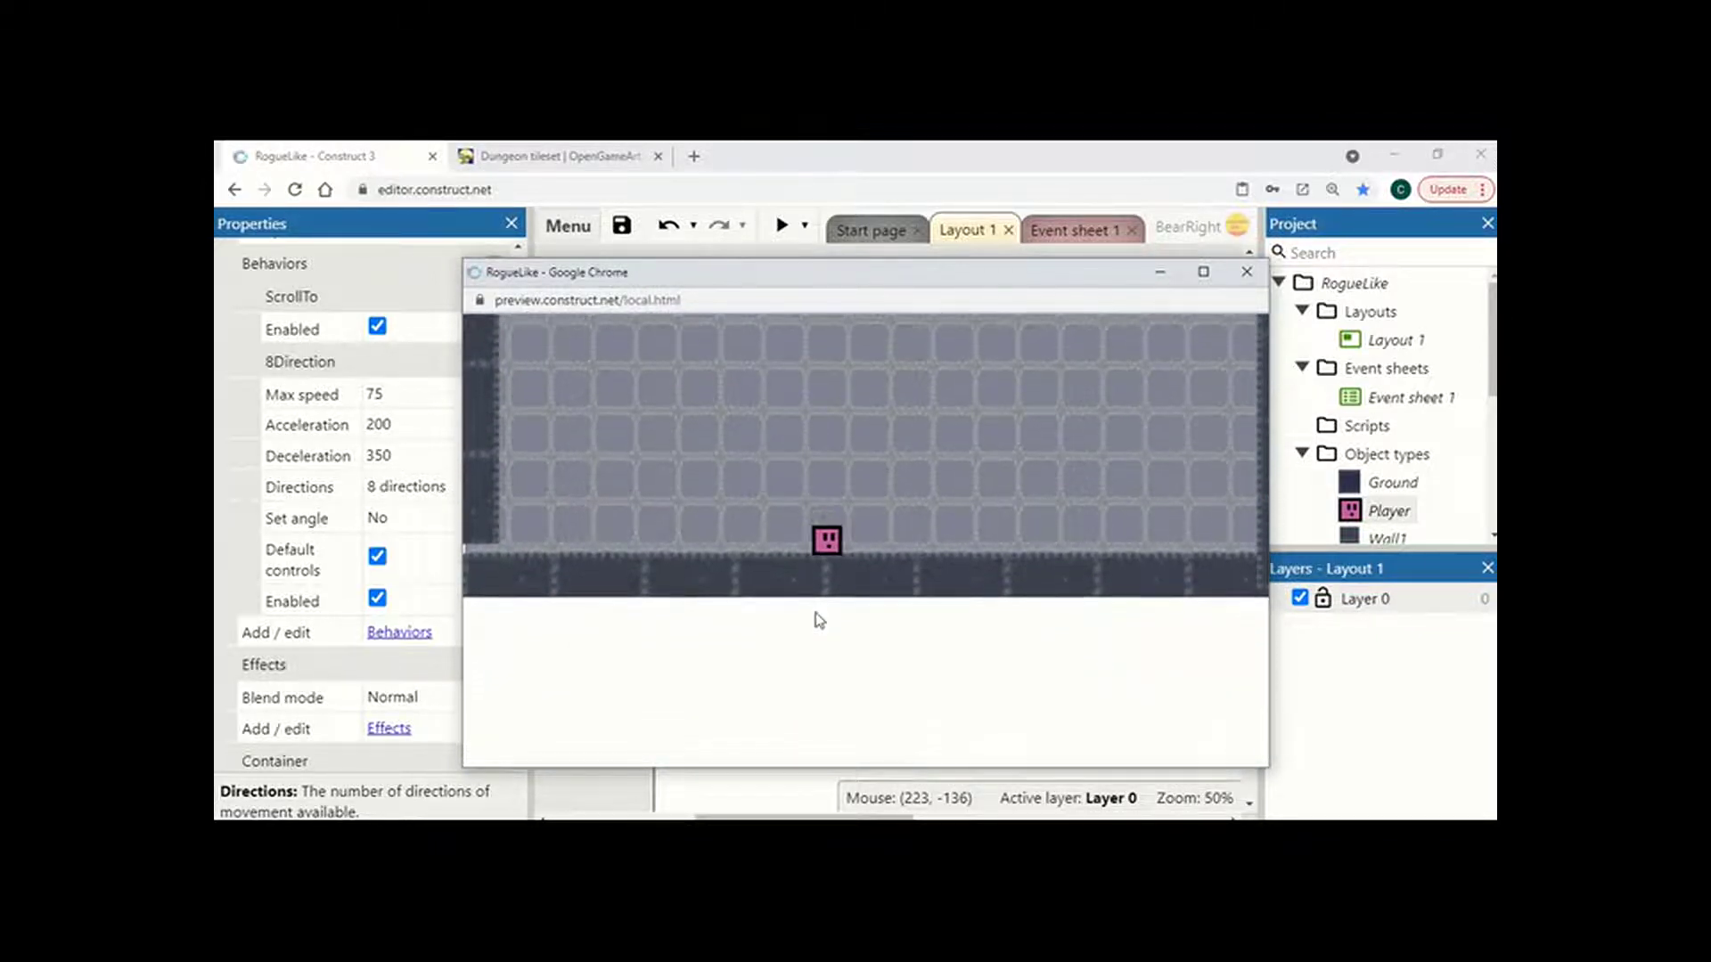
{"action": "key", "text": "Right"}
{"action": "key", "text": "Up"}
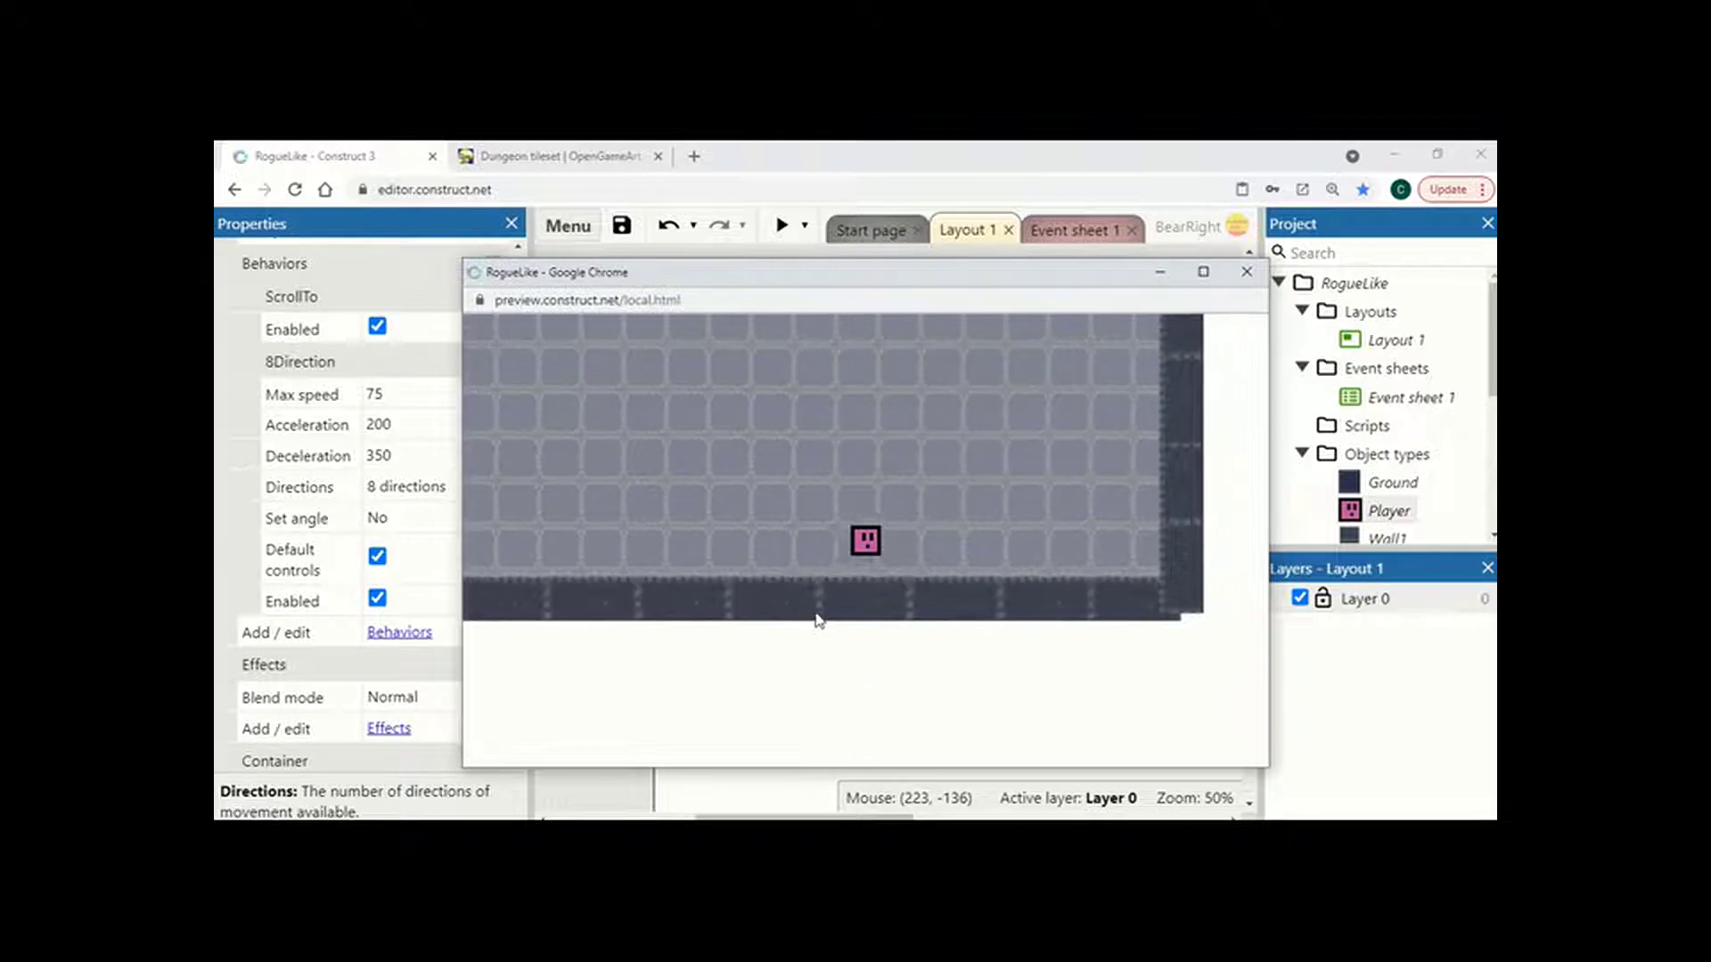
{"action": "key", "text": "Up"}
{"action": "key", "text": "Right"}
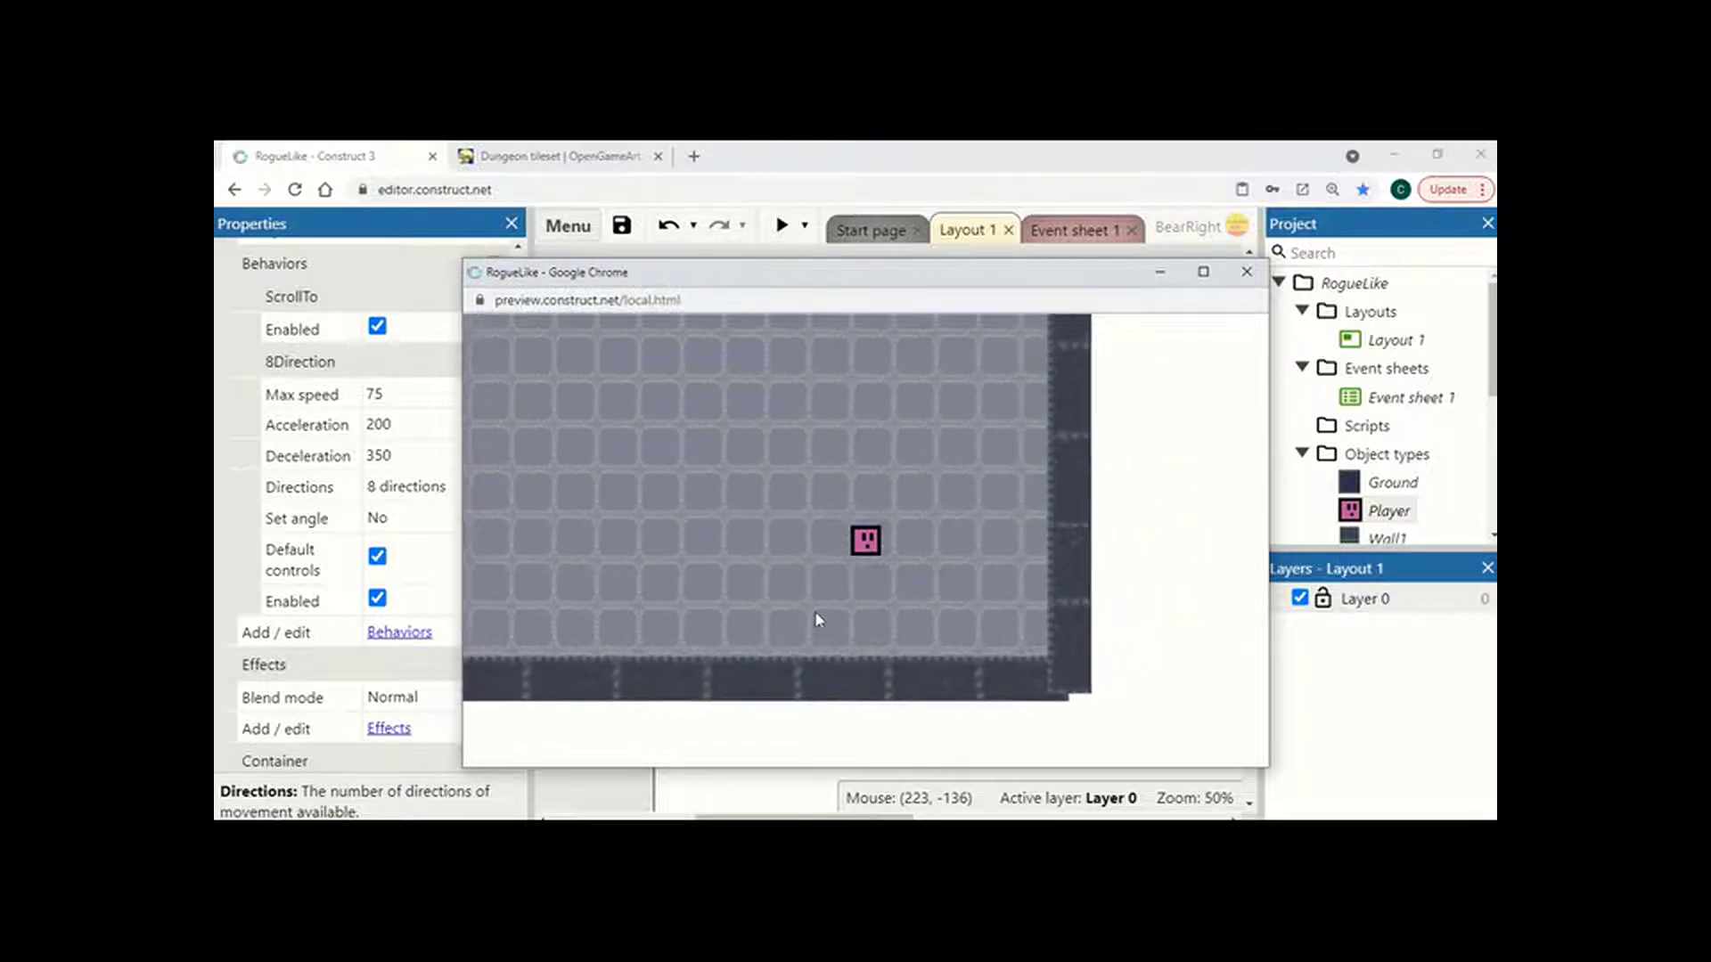
{"action": "key", "text": "Up"}
{"action": "key", "text": "Left"}
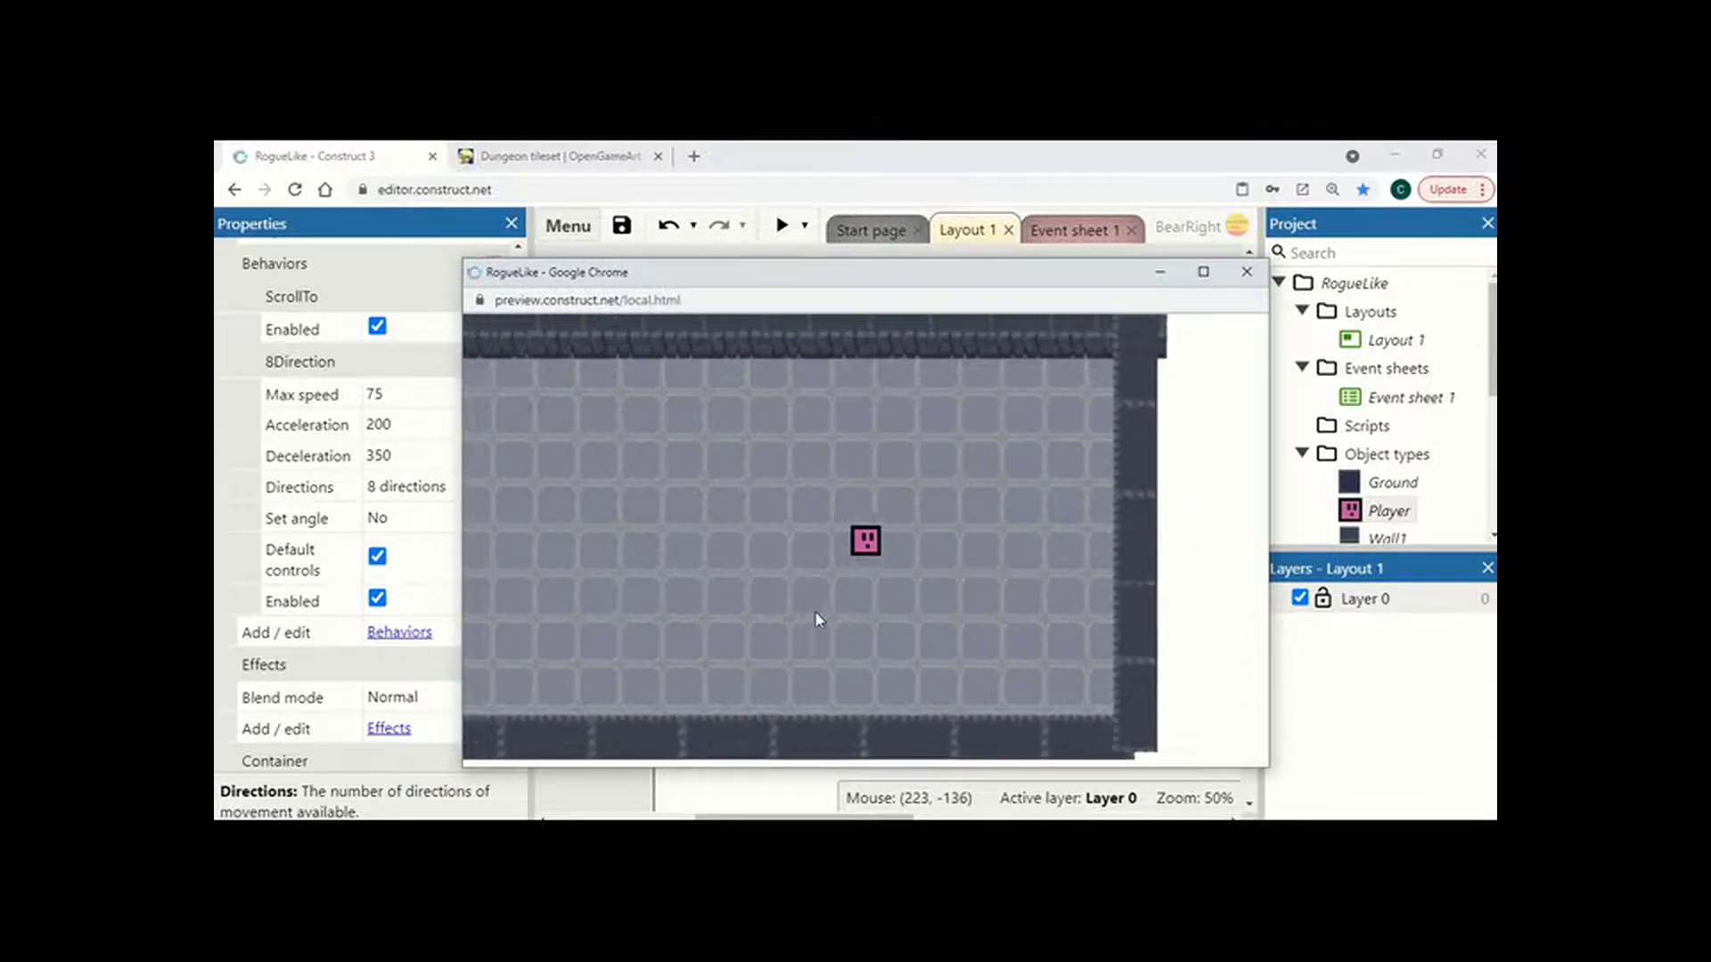
{"action": "key", "text": "Left"}
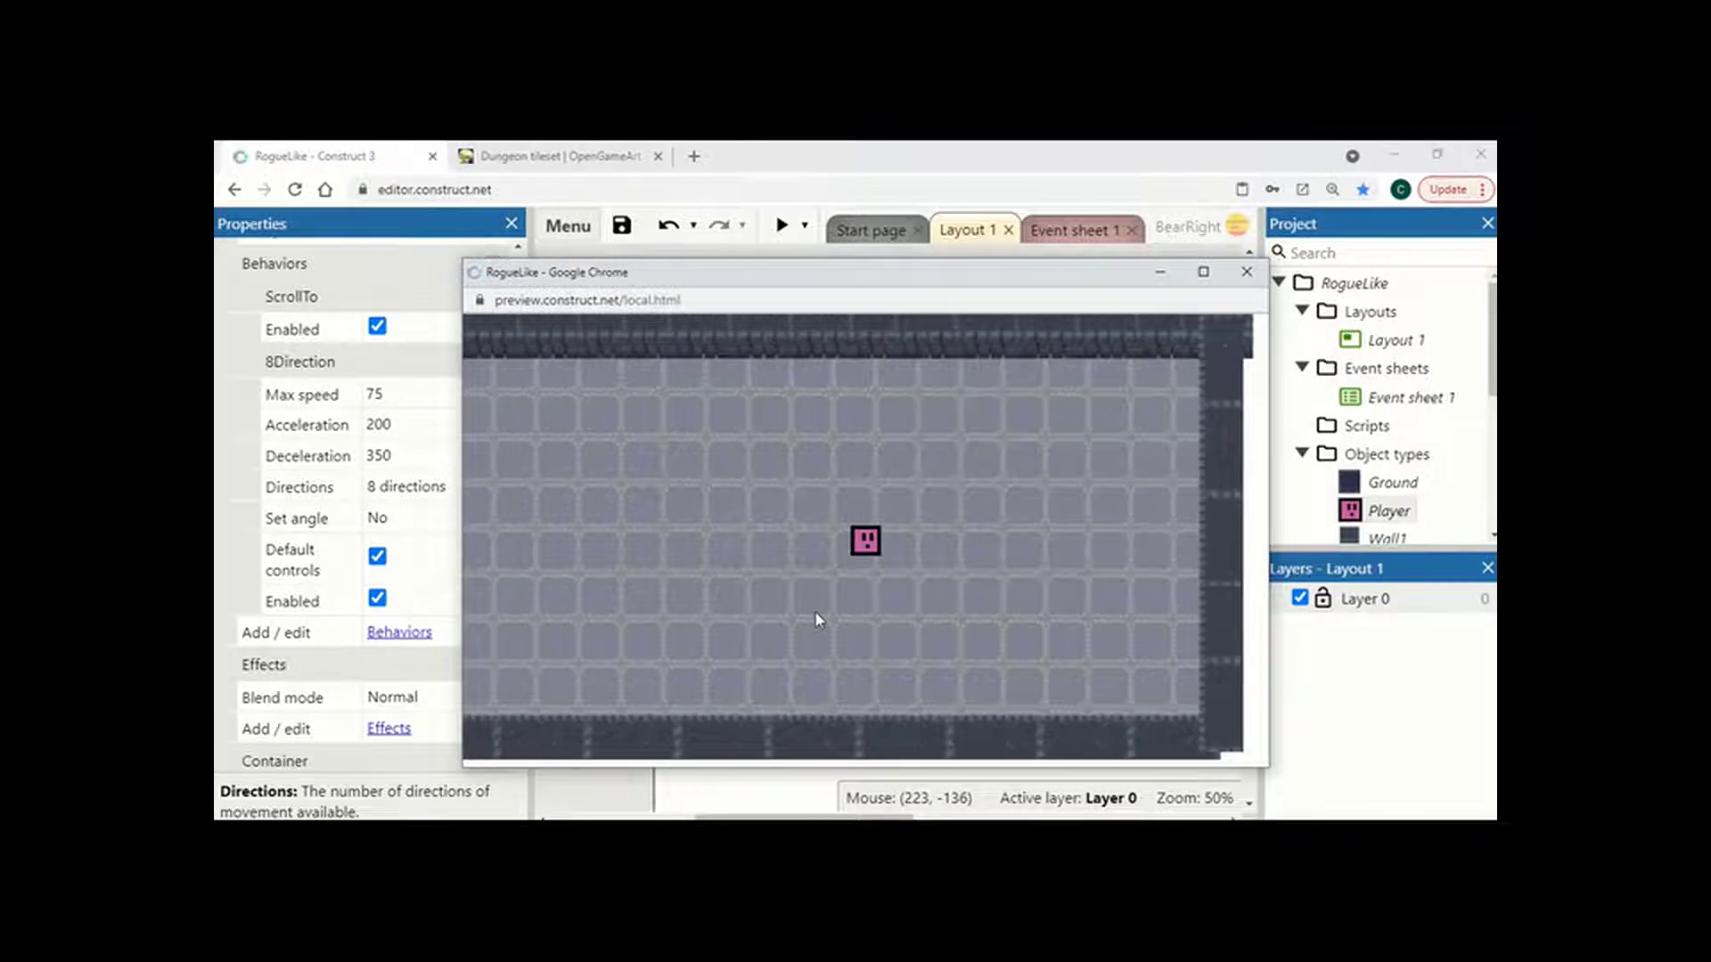
{"action": "key", "text": "Up"}
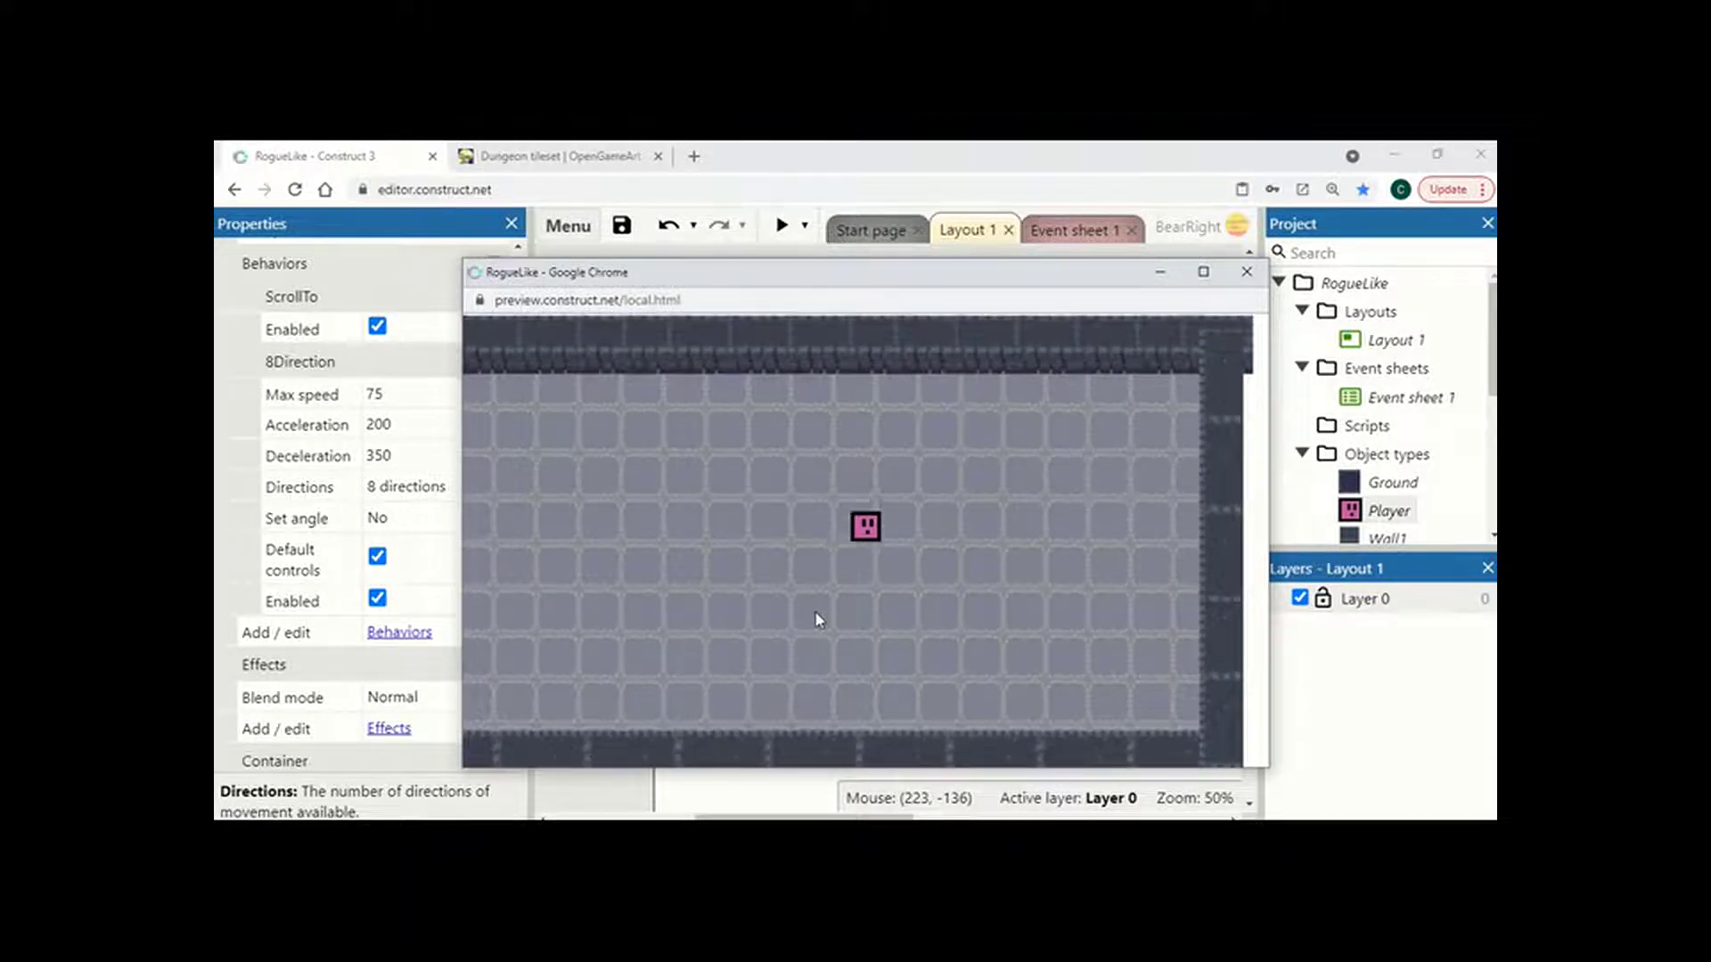
{"action": "key", "text": "Down"}
{"action": "key", "text": "Left"}
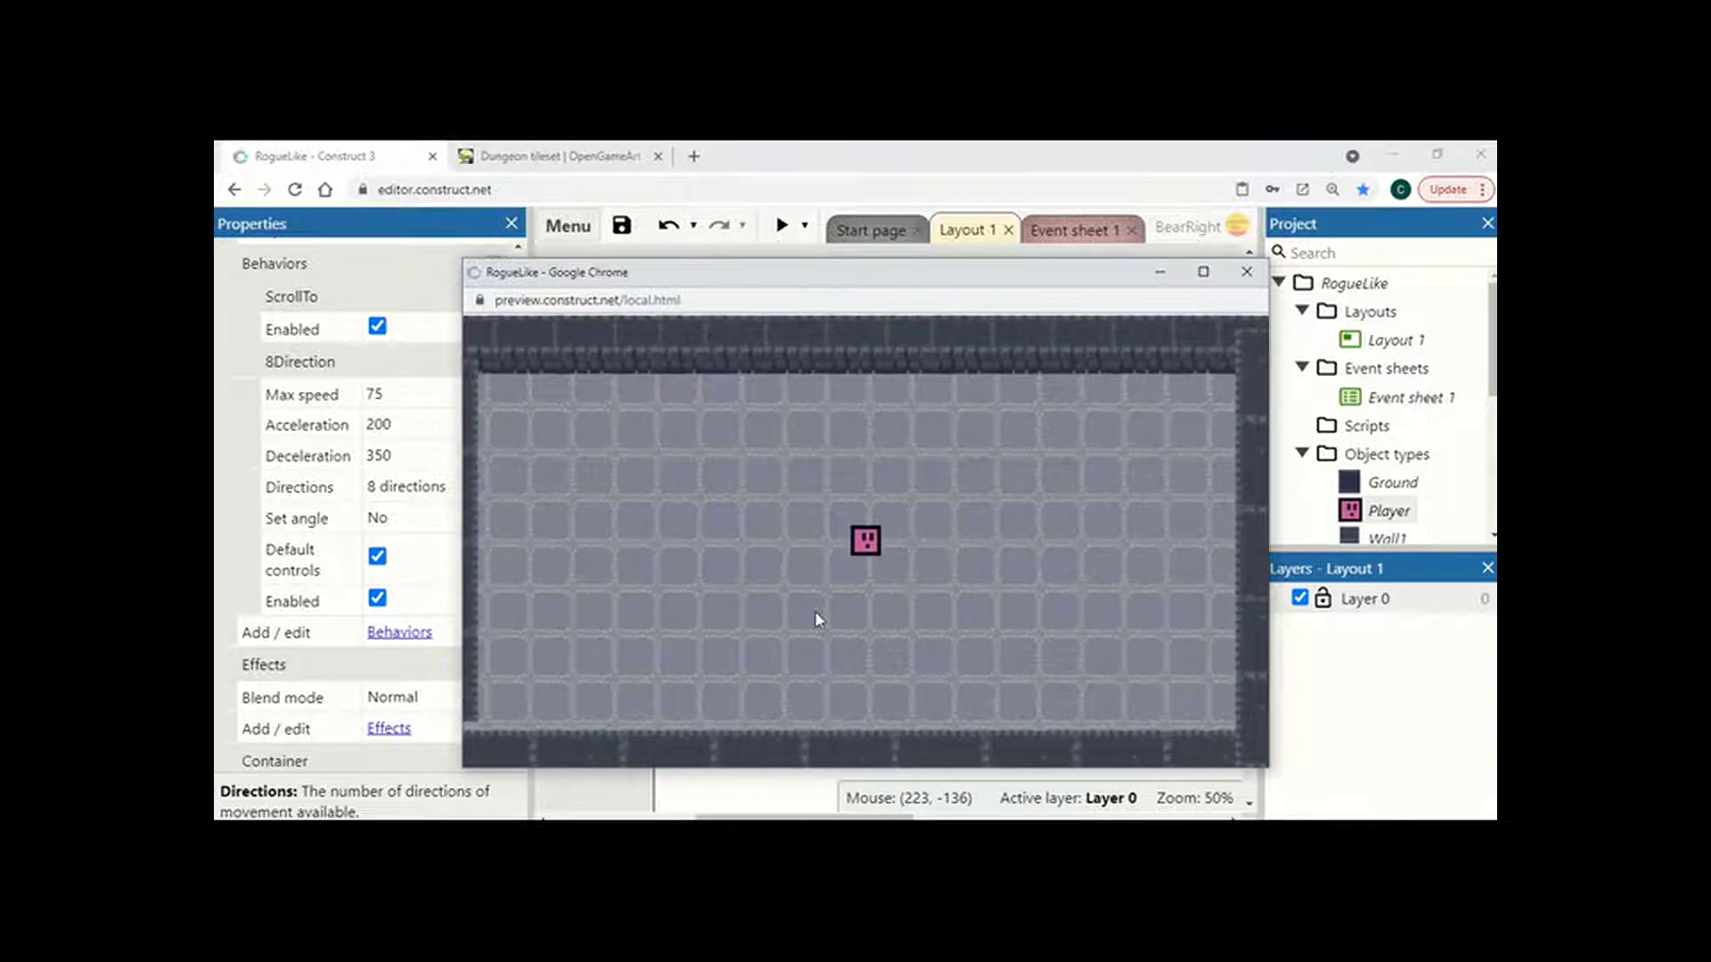
Close the preview and open the Player's animations for editing
{"action": "left_click", "coordinate": [1247, 272]}
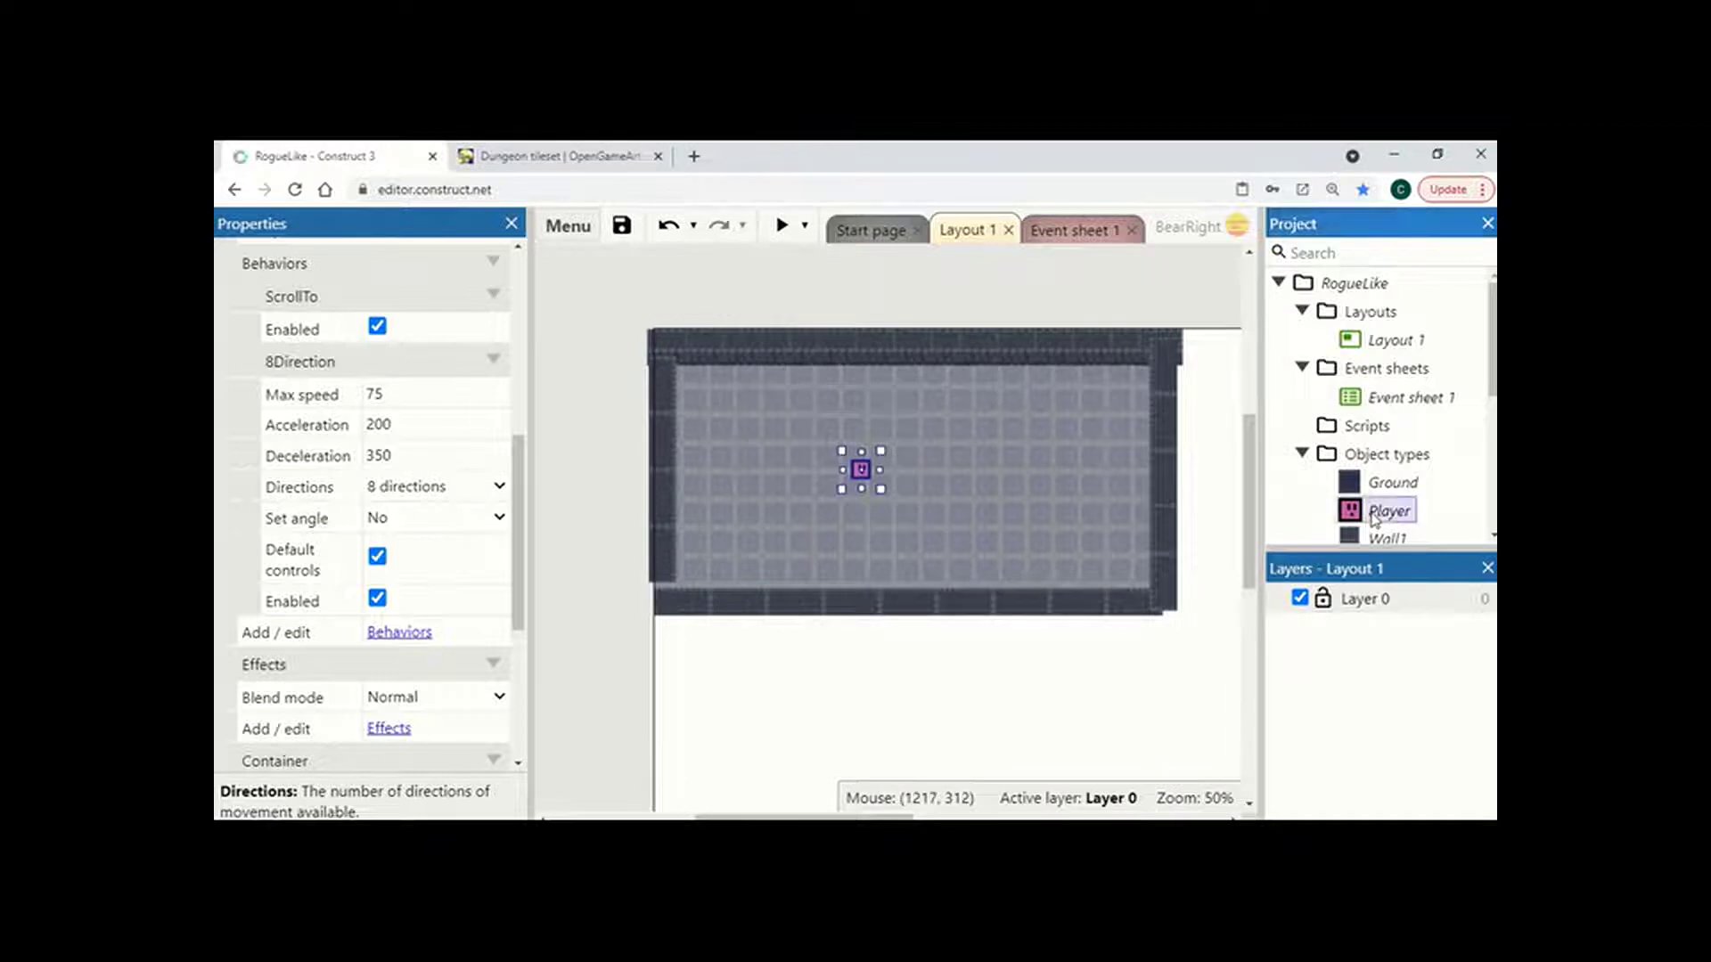
{"action": "right_click", "coordinate": [1373, 514]}
{"action": "left_click", "coordinate": [1247, 229]}
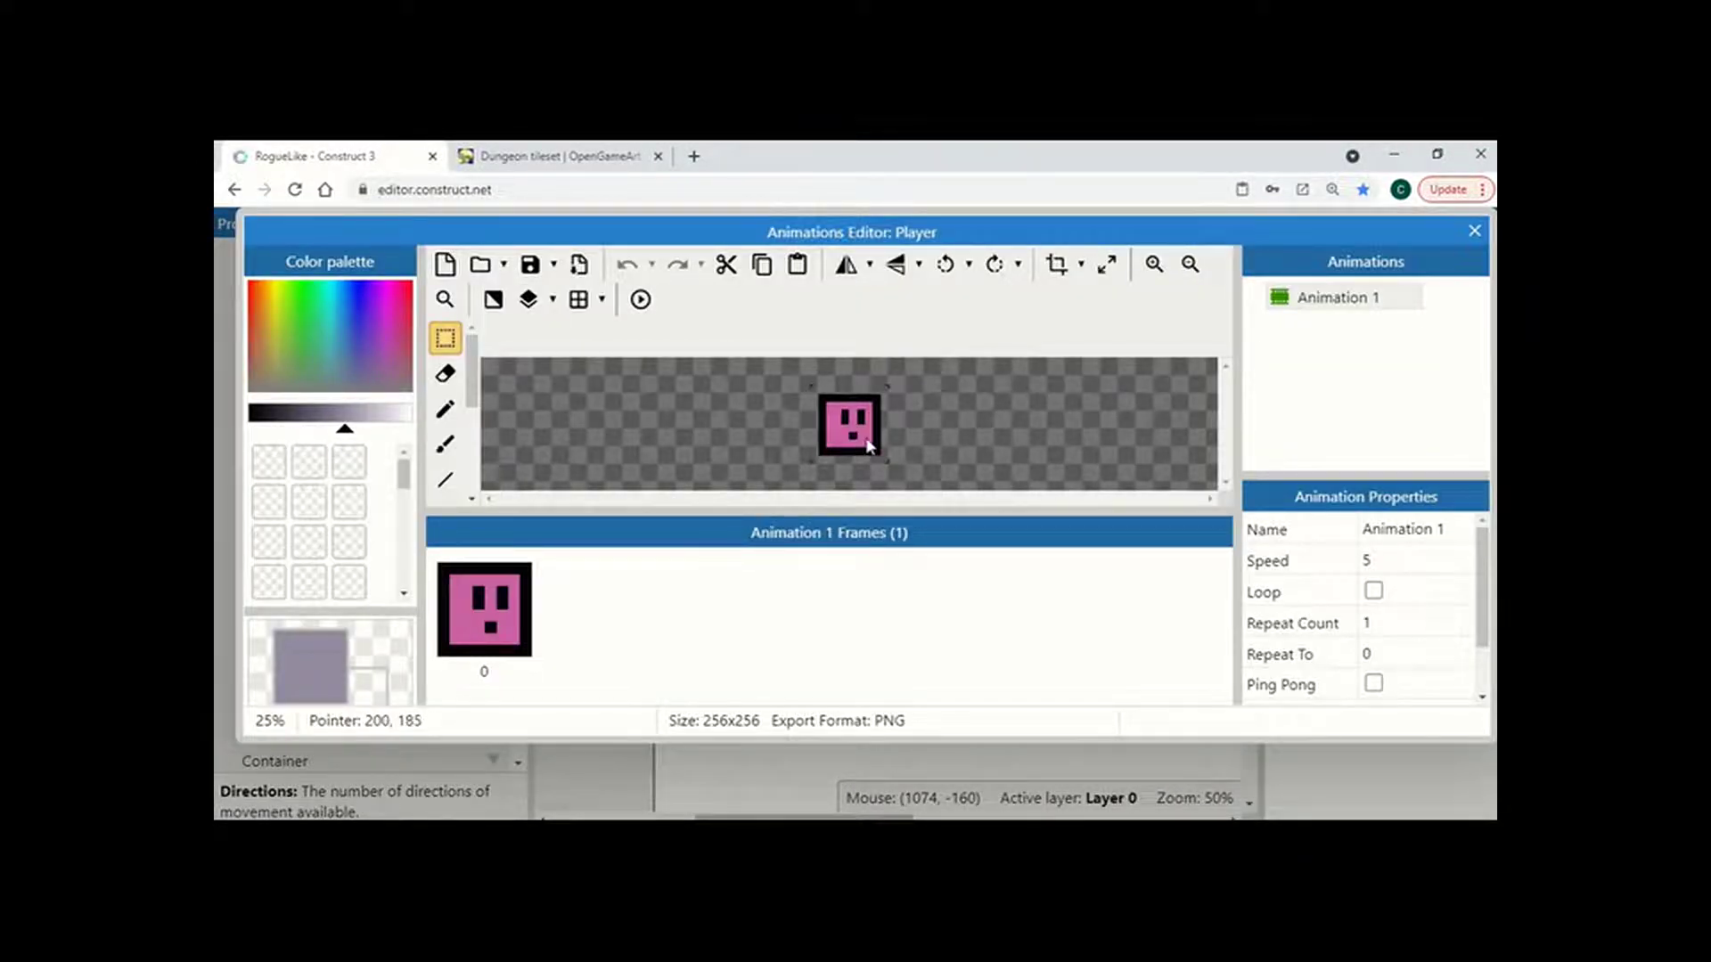
Rename Animation 1 to IdleRight
{"action": "right_click", "coordinate": [1305, 305]}
{"action": "left_click", "coordinate": [1214, 351]}
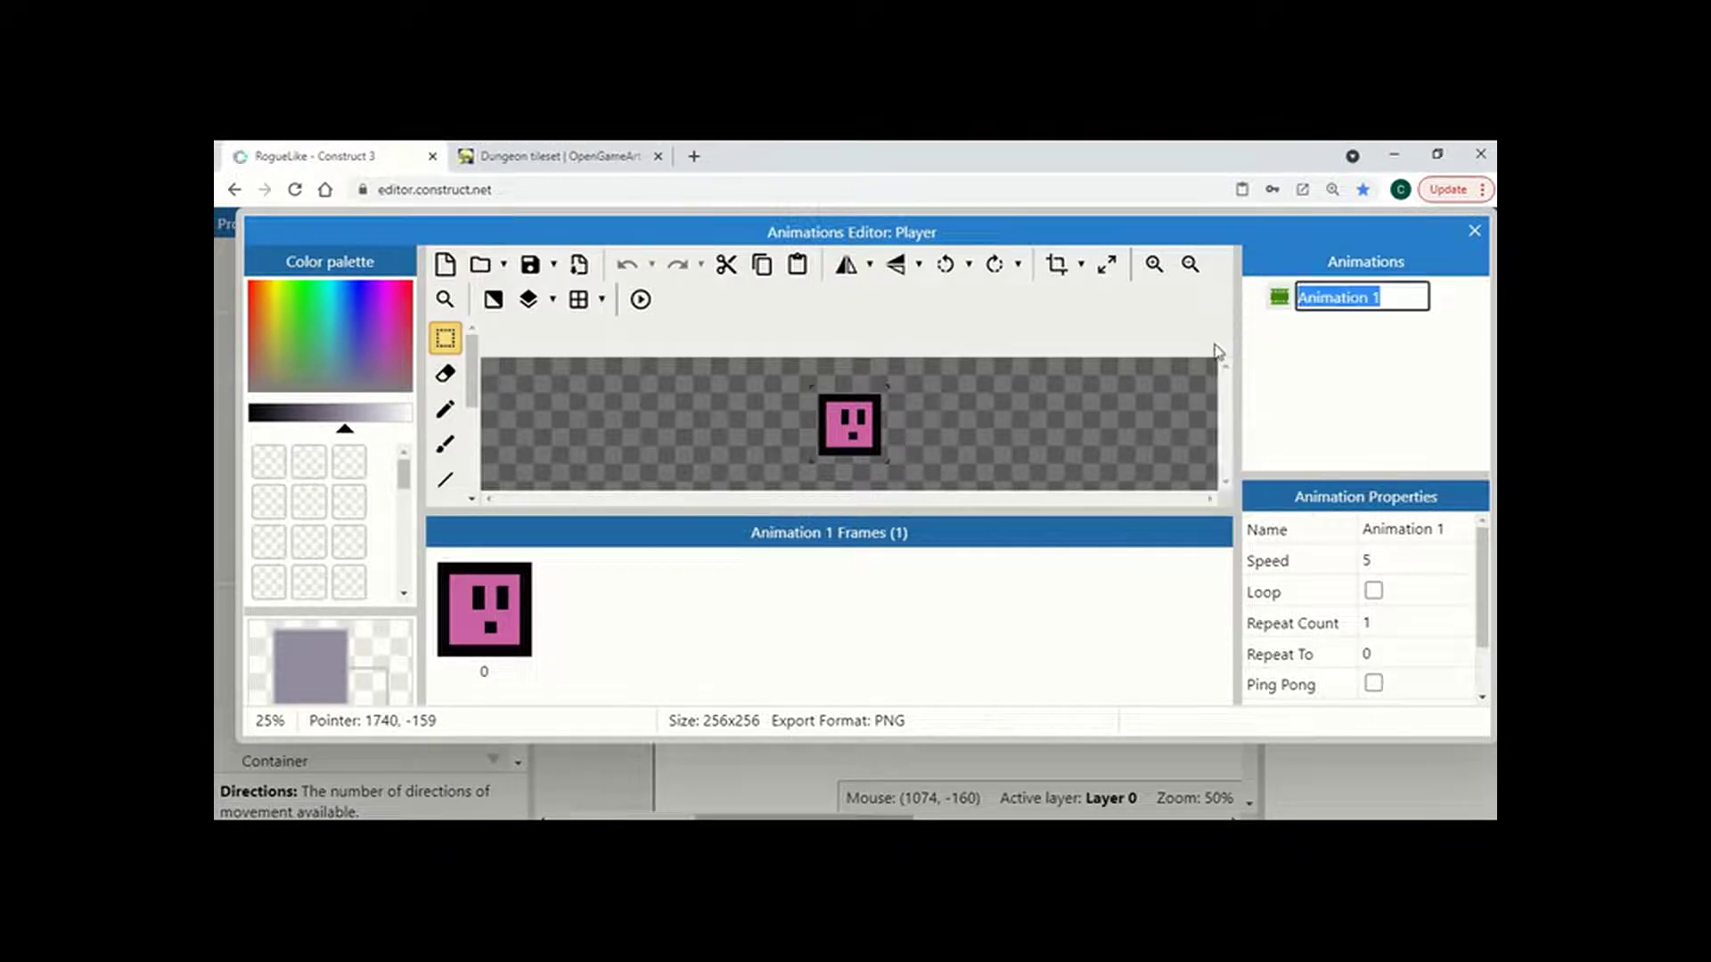
{"action": "type", "text": "IDLE"}
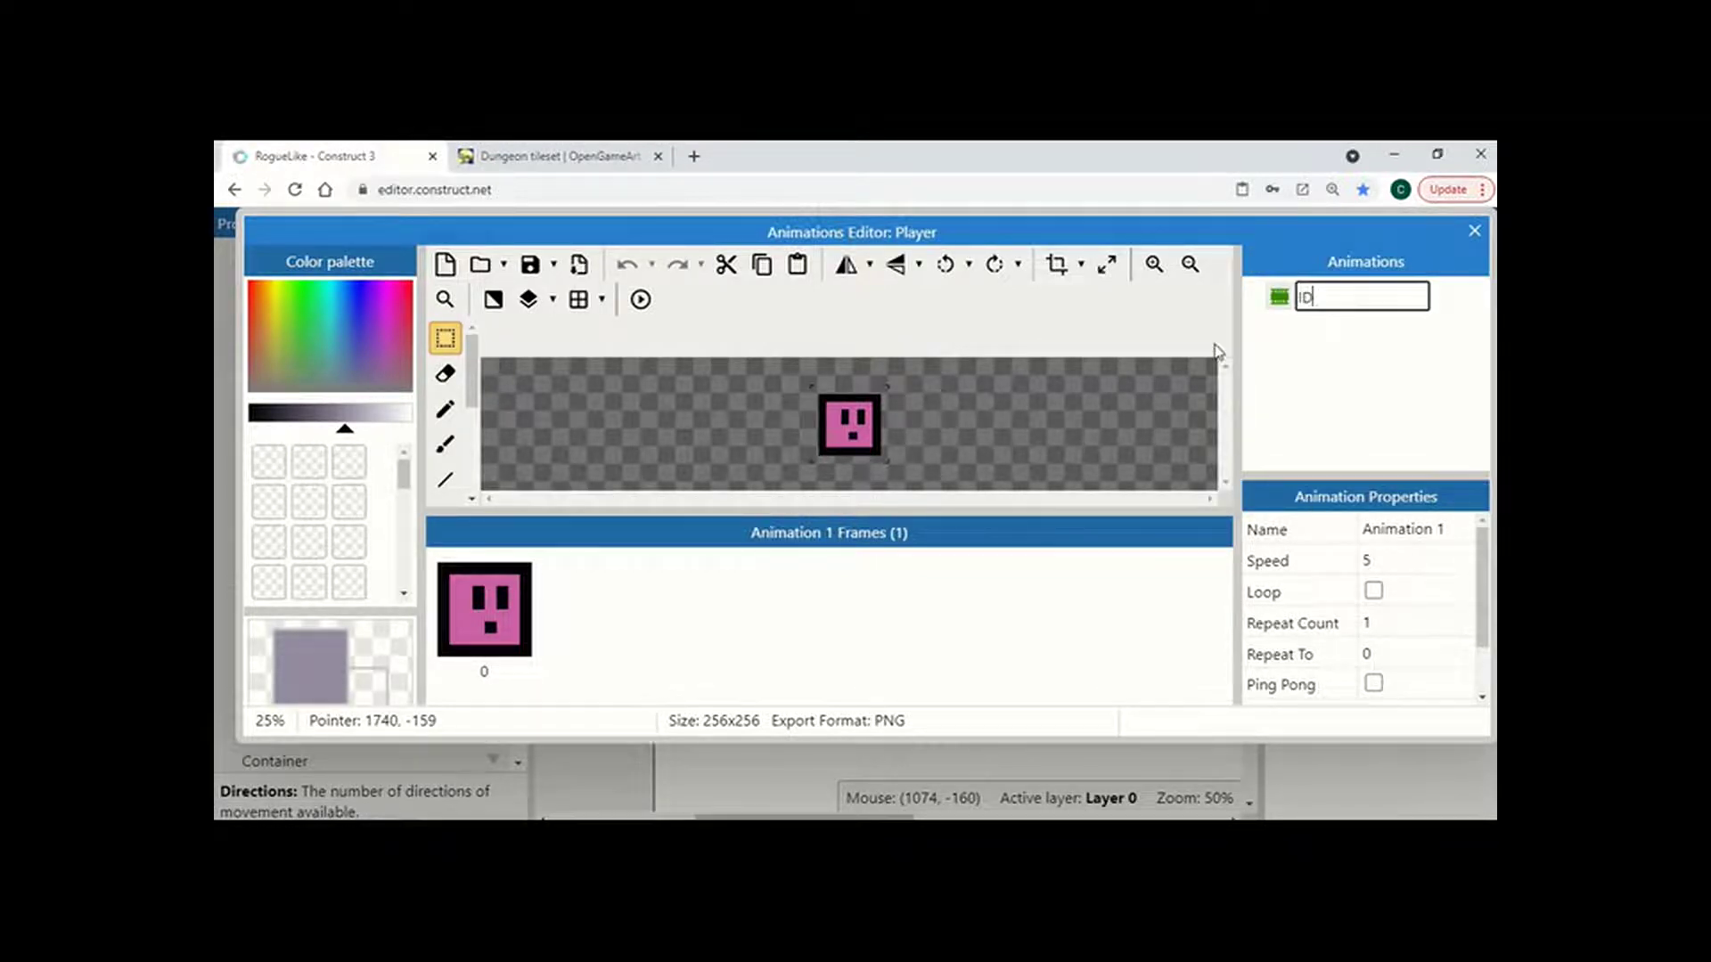
{"action": "key", "text": "Return"}
Duplicate IdleRight as IdleLeft and mirror its frame horizontally
{"action": "right_click", "coordinate": [1312, 299]}
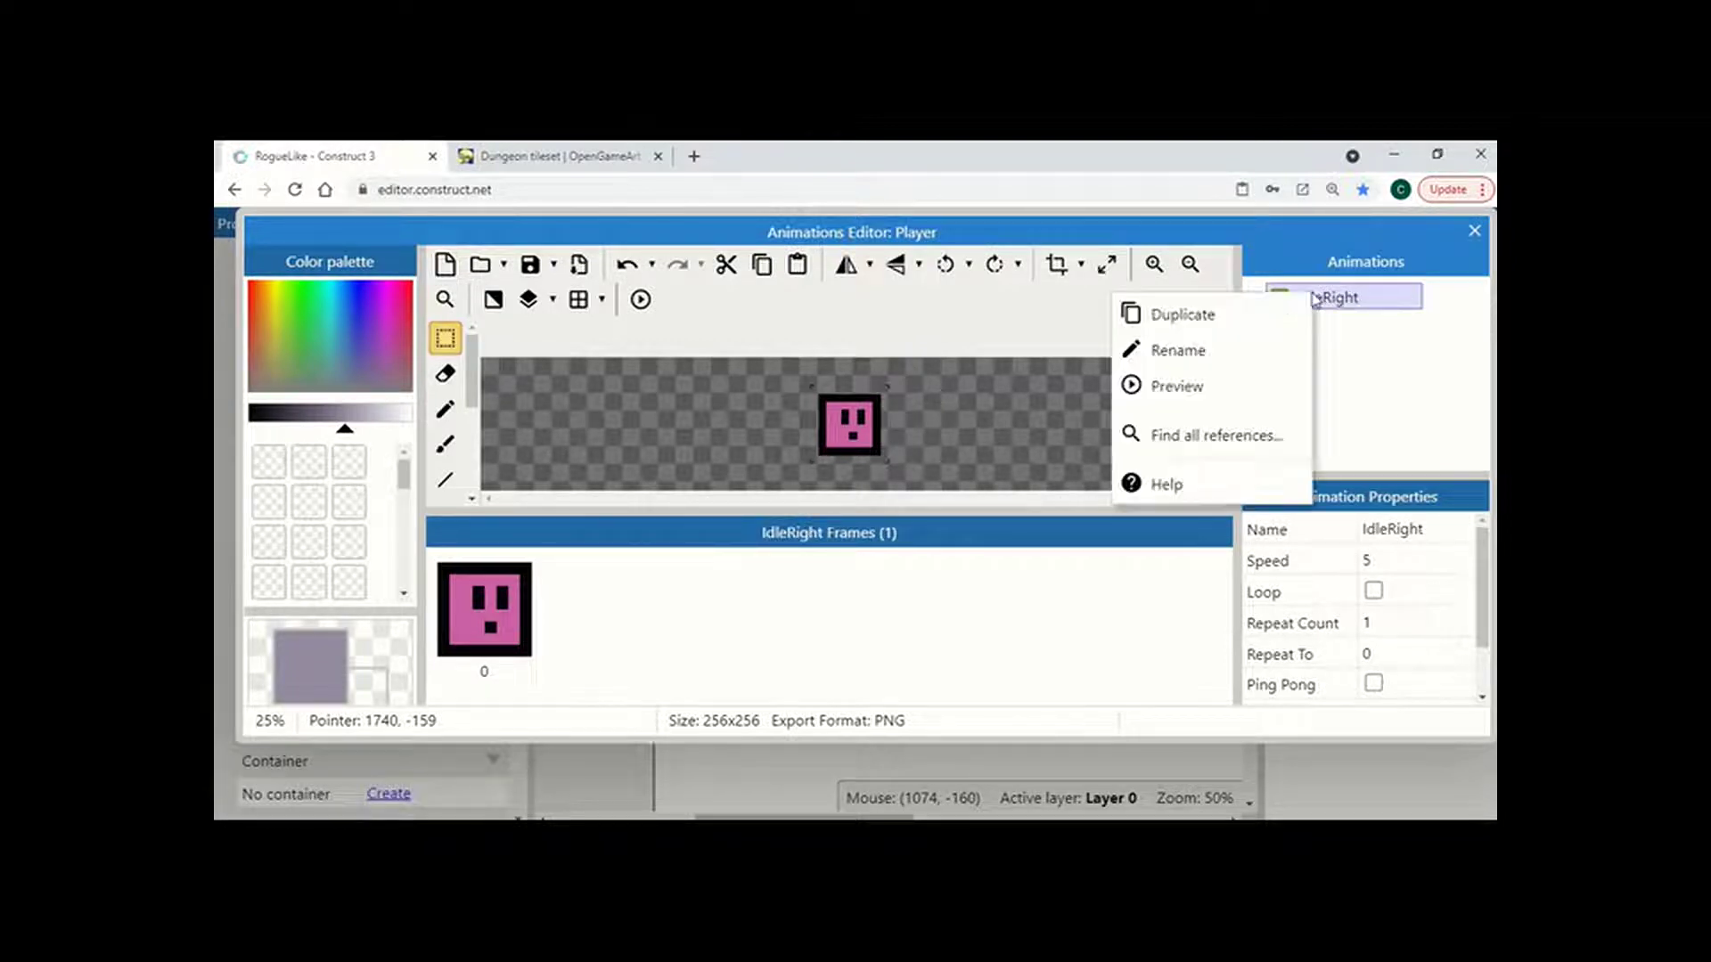
{"action": "left_click", "coordinate": [1283, 314]}
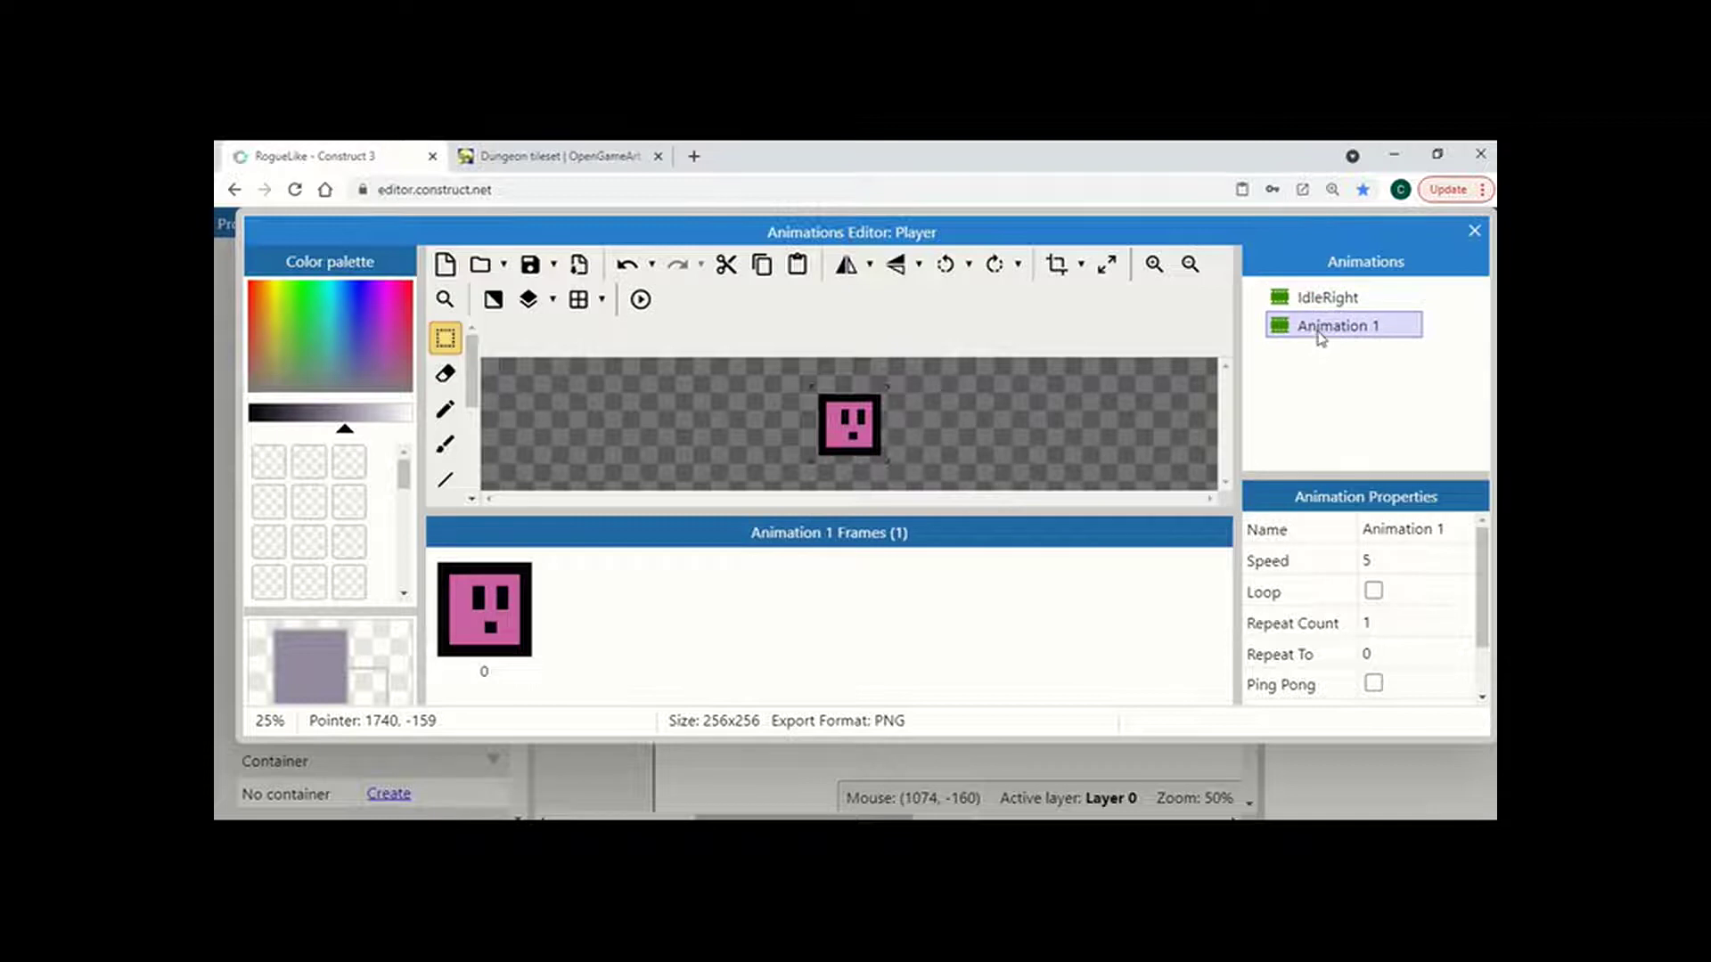
{"action": "right_click", "coordinate": [1320, 337]}
{"action": "left_click", "coordinate": [1272, 384]}
{"action": "type", "text": "Idle"}
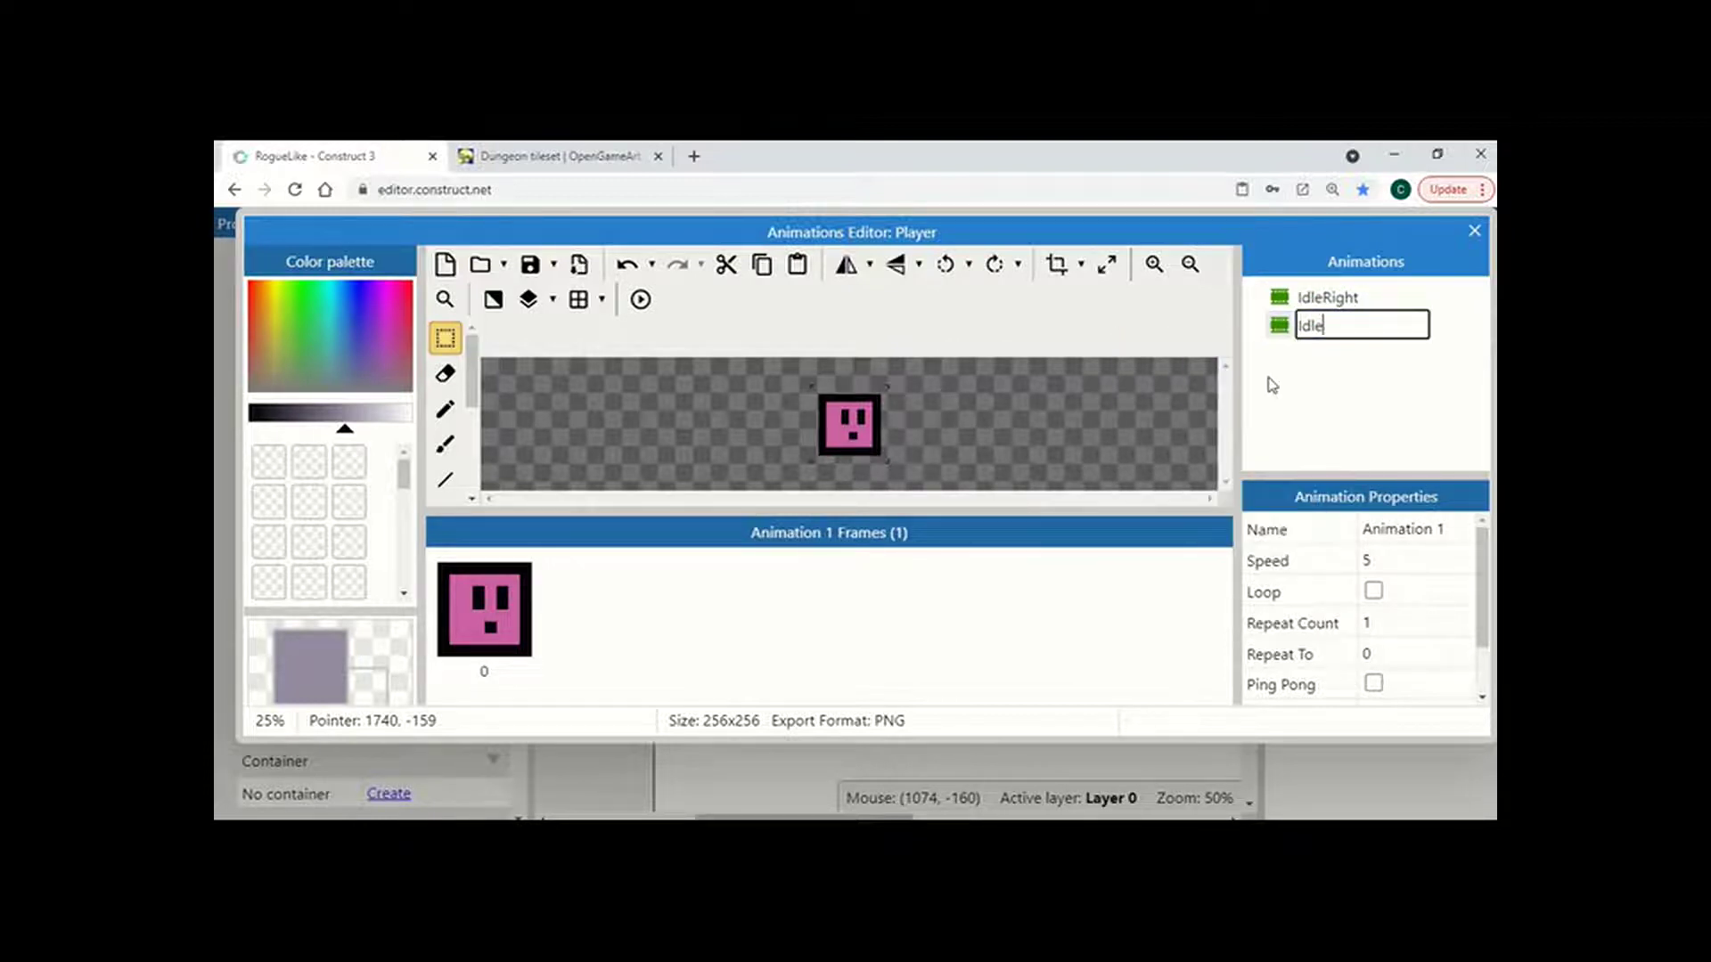
{"action": "type", "text": "Left"}
{"action": "key", "text": "Return"}
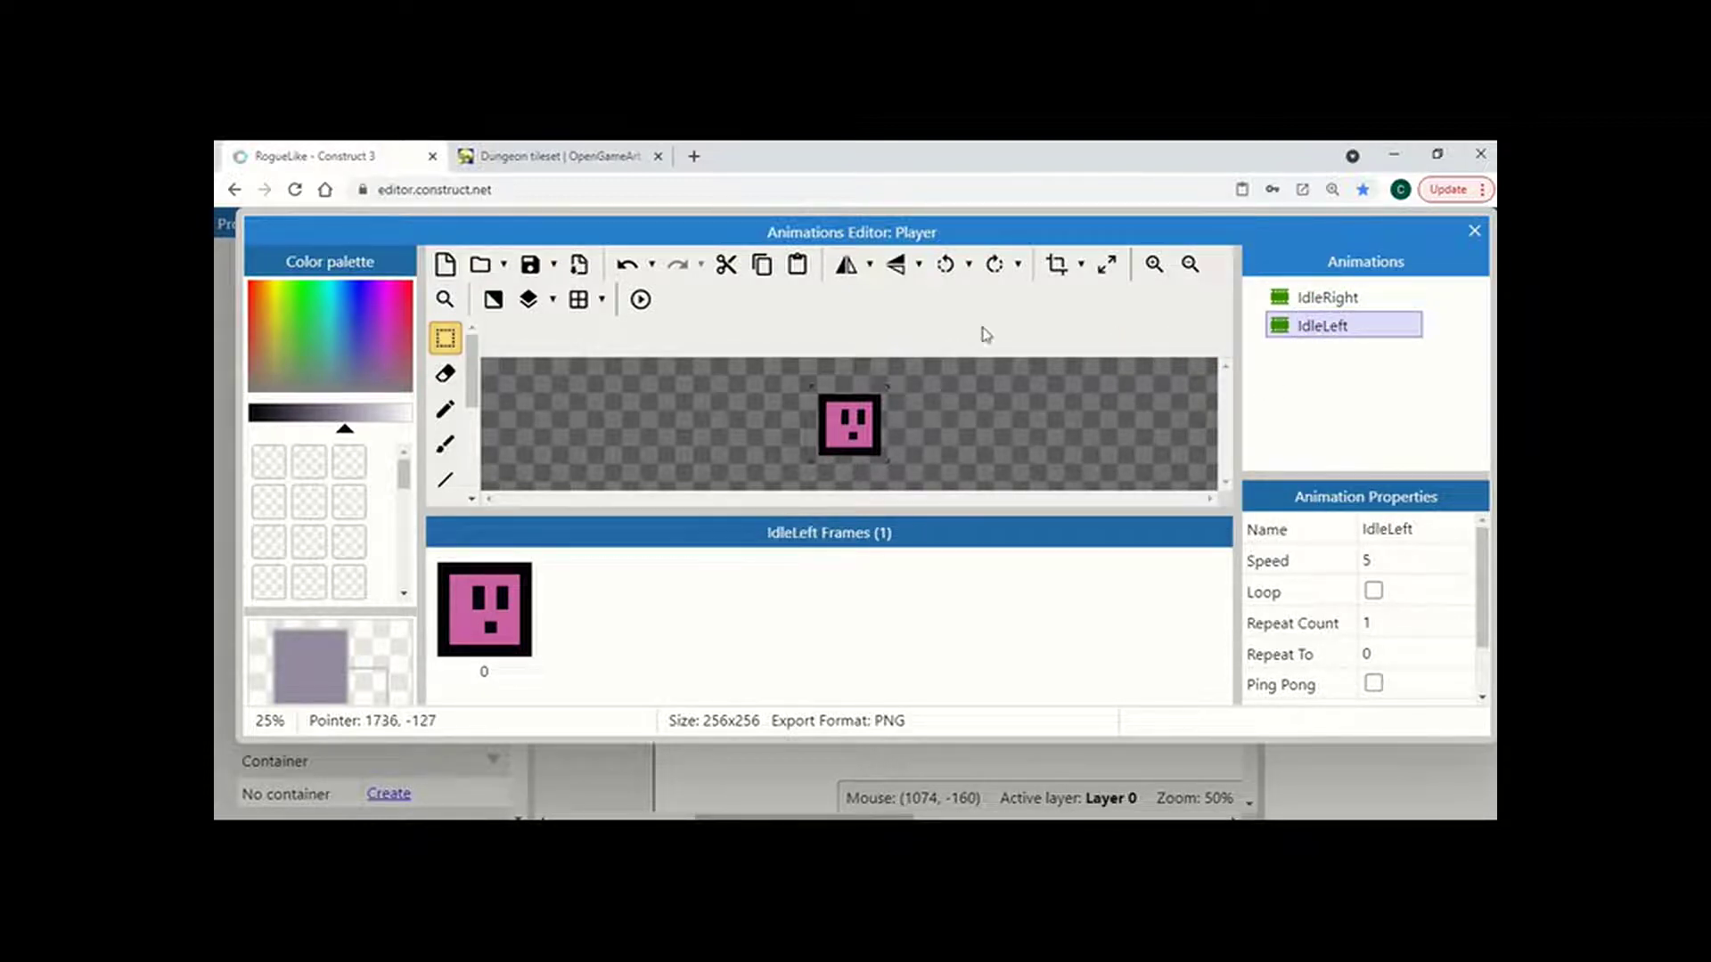
{"action": "left_click", "coordinate": [846, 264]}
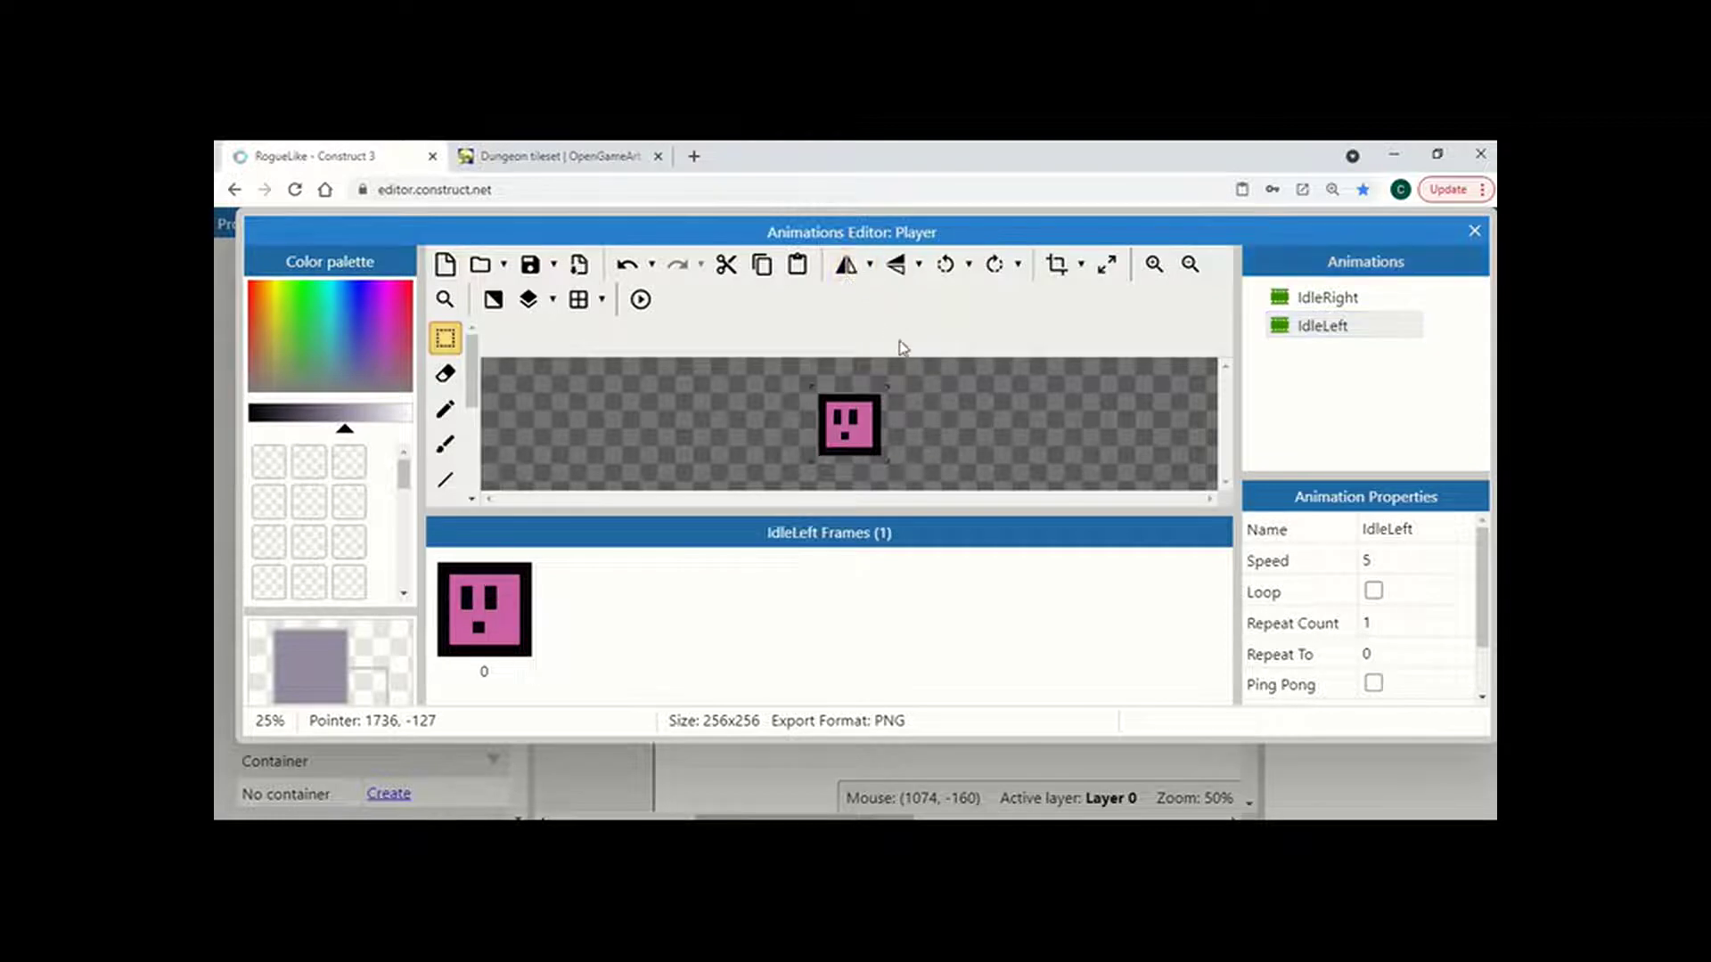
Duplicate IdleLeft and rename the copy IdleDown
{"action": "right_click", "coordinate": [1289, 331]}
{"action": "left_click", "coordinate": [1319, 351]}
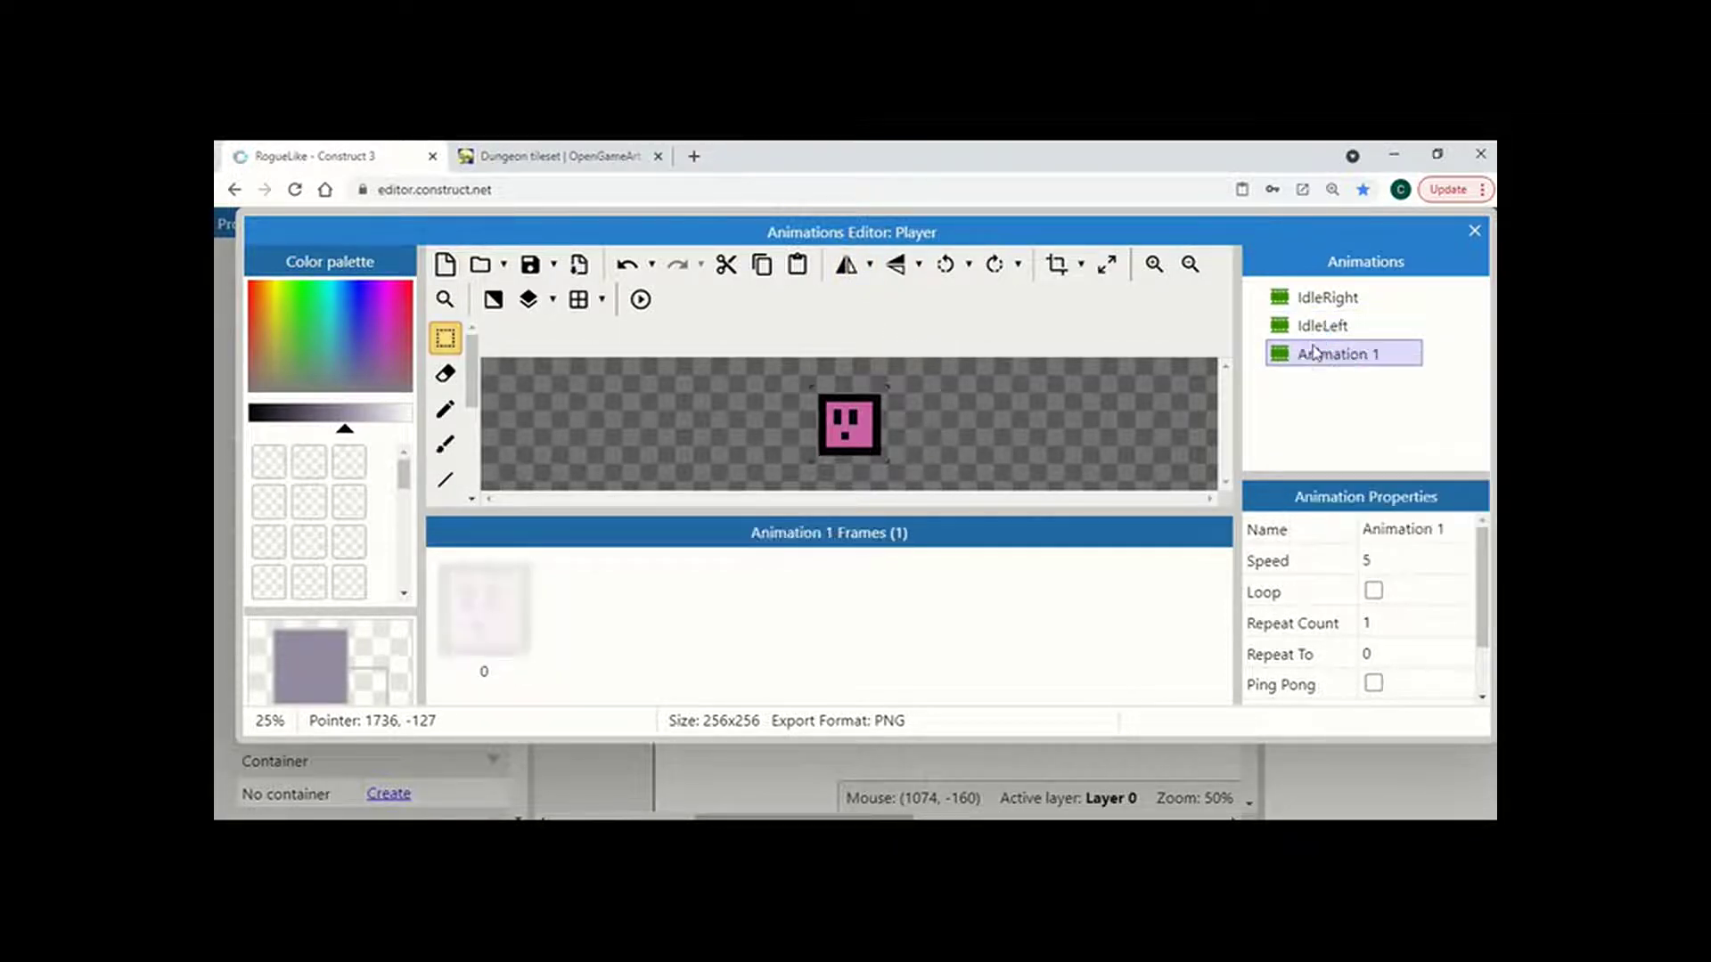
{"action": "right_click", "coordinate": [1317, 355]}
{"action": "left_click", "coordinate": [1239, 408]}
{"action": "key", "text": "BackSpace"}
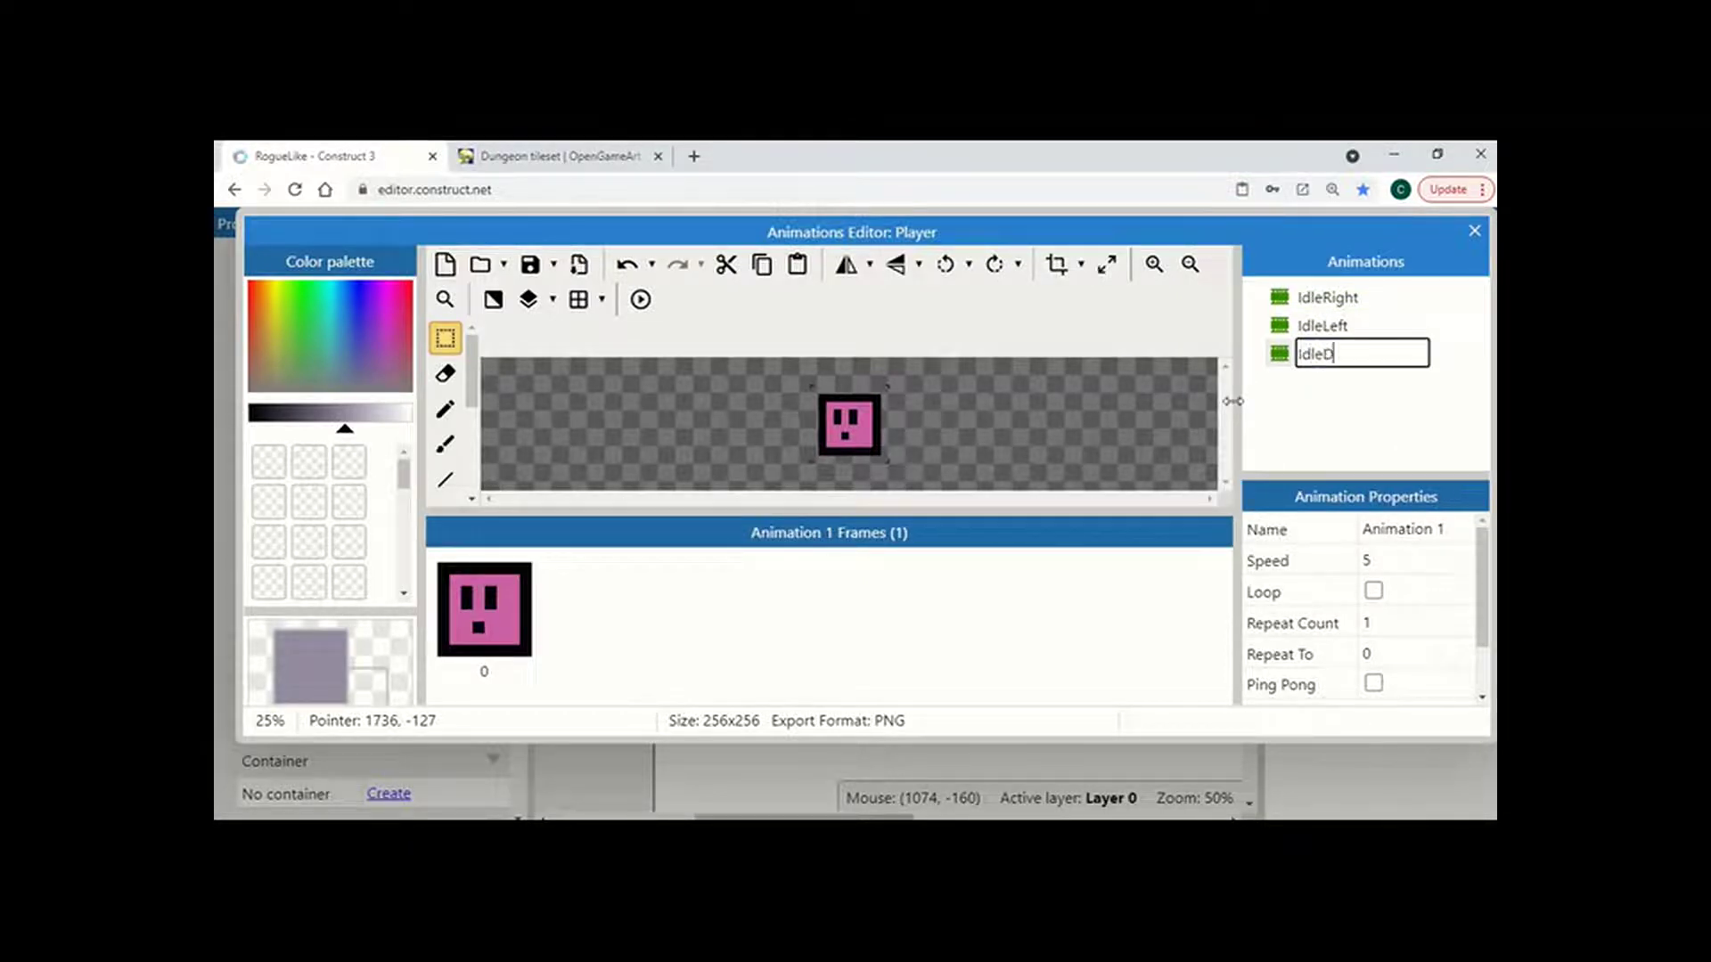
{"action": "type", "text": "IdleDown"}
{"action": "key", "text": "Return"}
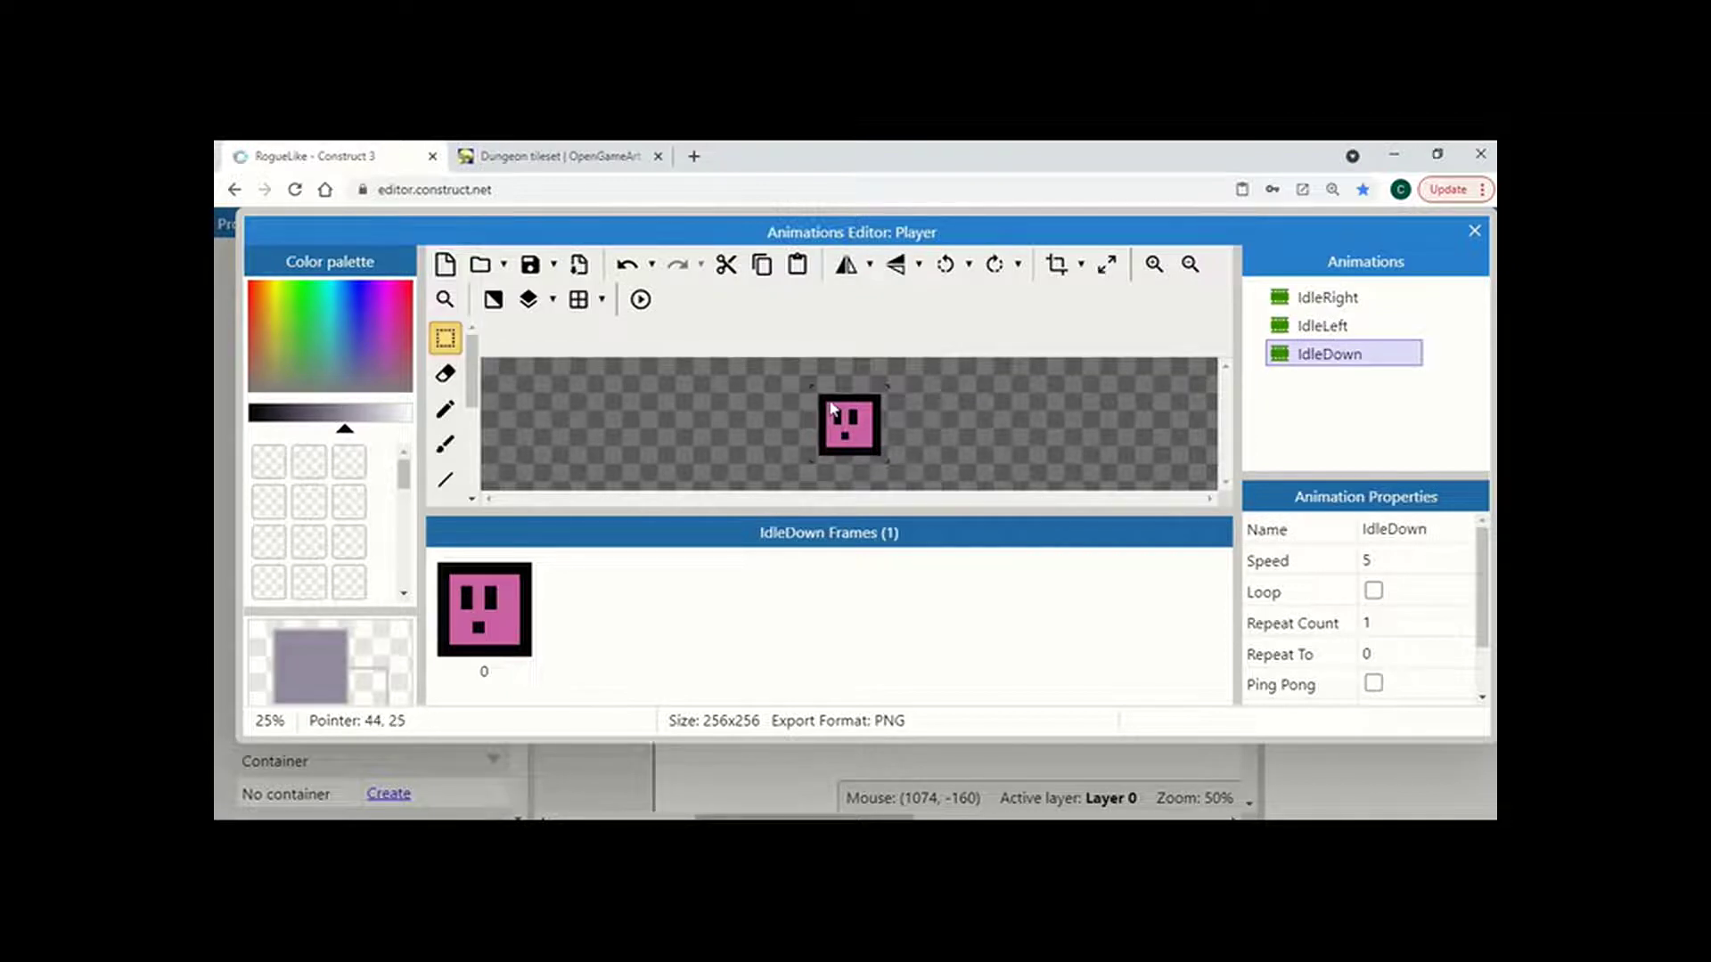
Shift the face down in the IdleDown frame and fill the white stripe with the sprite's pink
{"action": "mouse_move", "coordinate": [831, 411]}
{"action": "left_mouse_down"}
{"action": "mouse_move", "coordinate": [868, 449]}
{"action": "mouse_move", "coordinate": [850, 434]}
{"action": "left_mouse_up"}
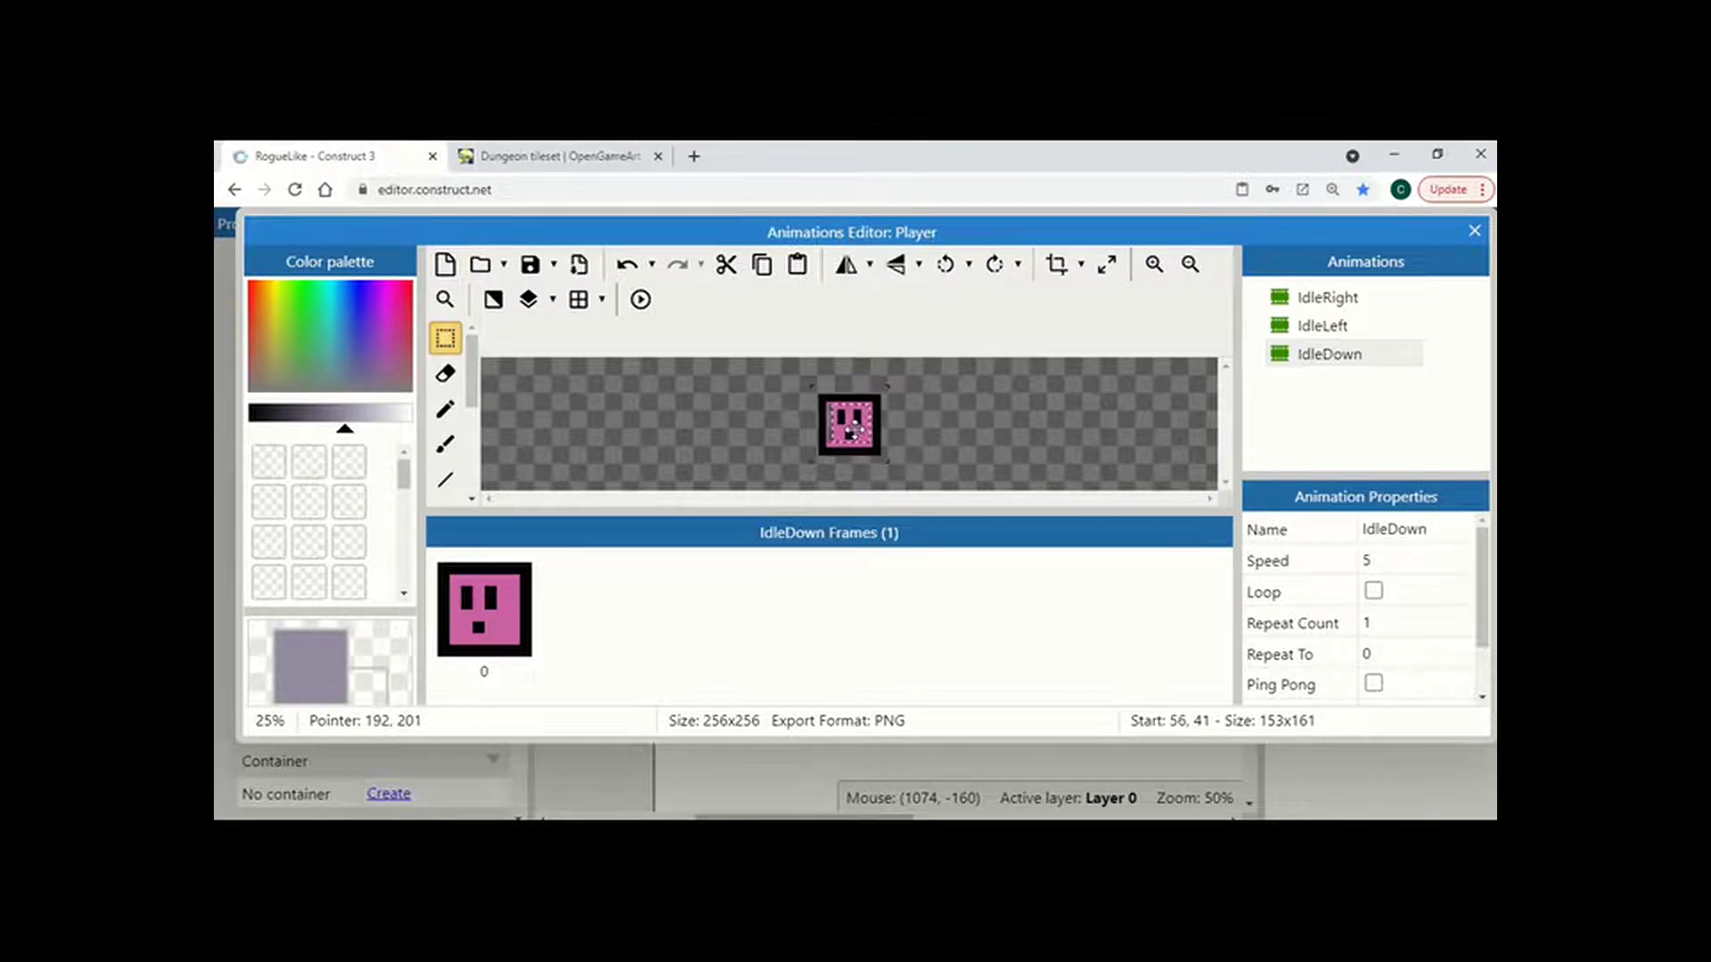
{"action": "left_click", "coordinate": [772, 450]}
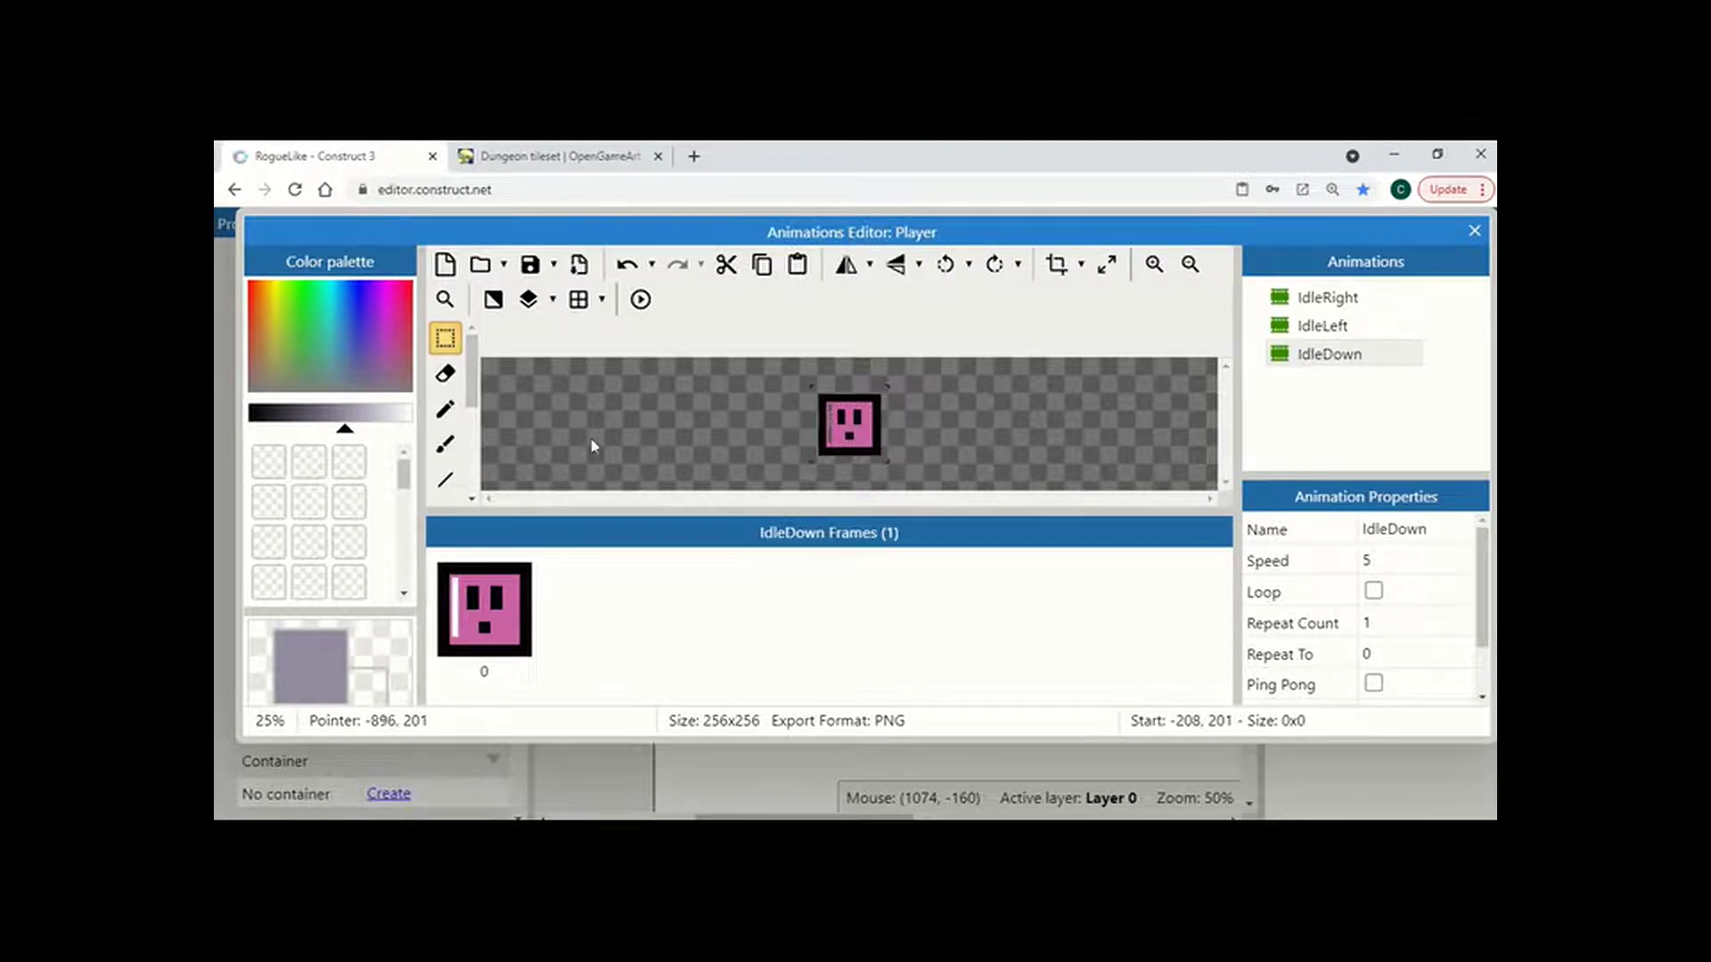
{"action": "scroll", "coordinate": [477, 405], "scroll_direction": "down", "scroll_amount": 1}
{"action": "scroll", "coordinate": [477, 405], "scroll_direction": "down", "scroll_amount": 2}
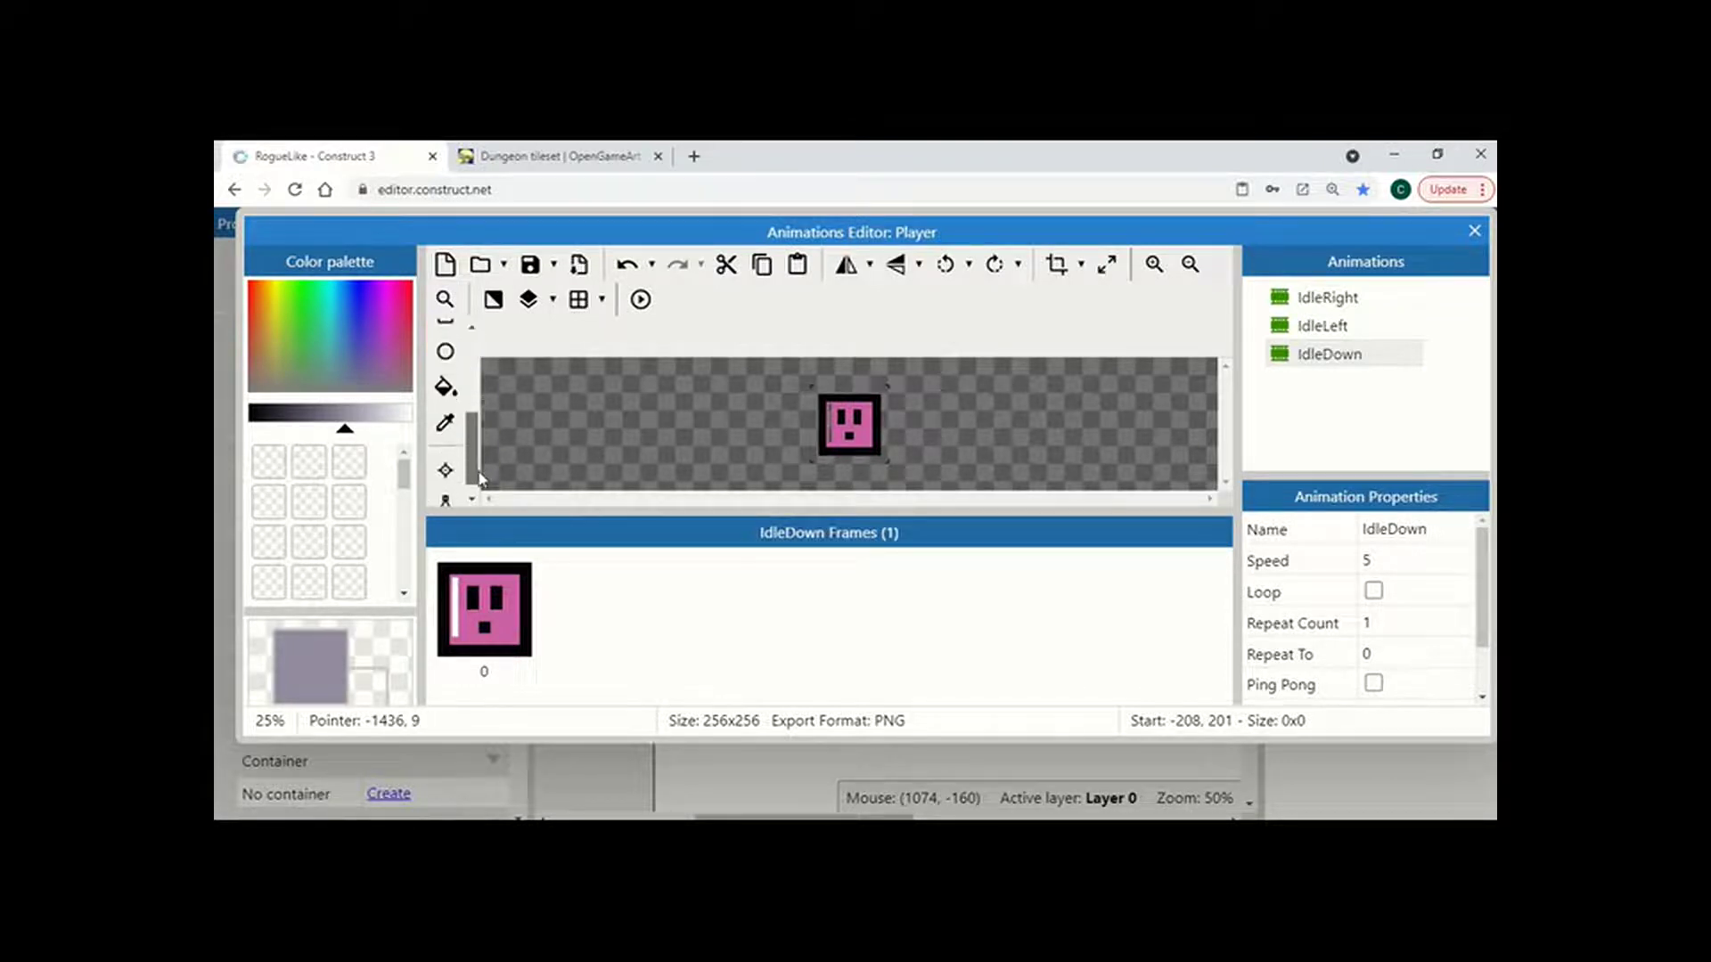
{"action": "left_click", "coordinate": [445, 423]}
{"action": "left_click", "coordinate": [861, 446]}
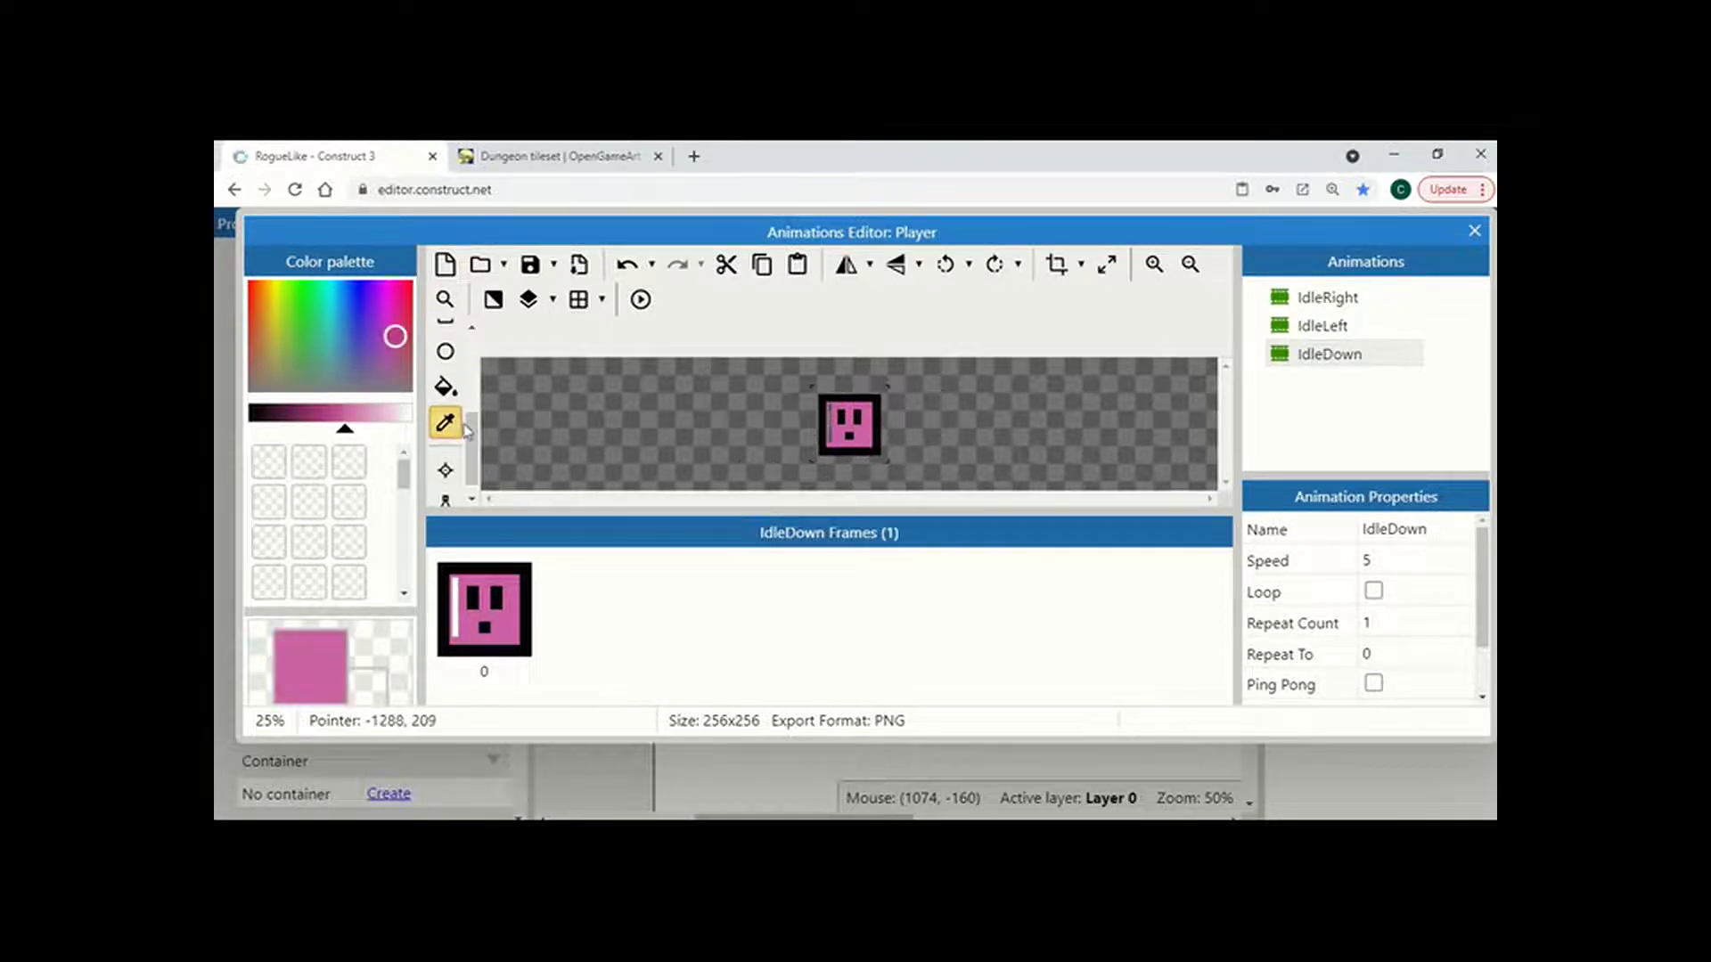
{"action": "left_click", "coordinate": [445, 386]}
{"action": "left_click", "coordinate": [828, 437]}
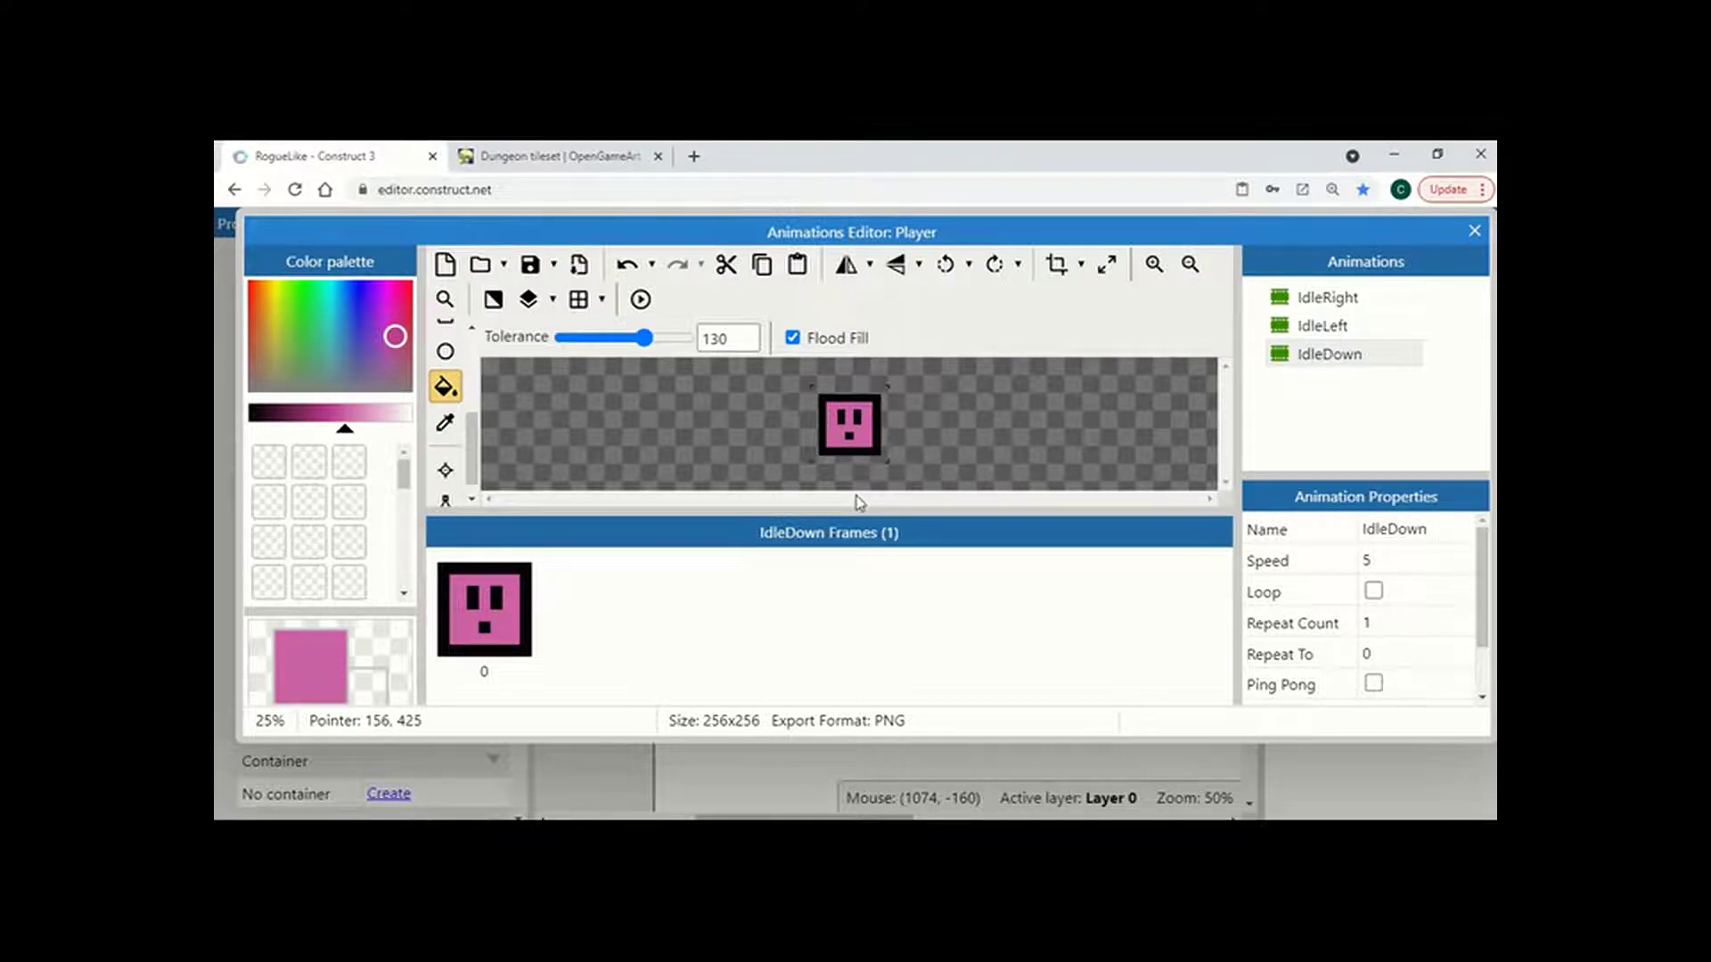
Duplicate IdleDown and rename the copy IdleUp
{"action": "right_click", "coordinate": [1305, 369]}
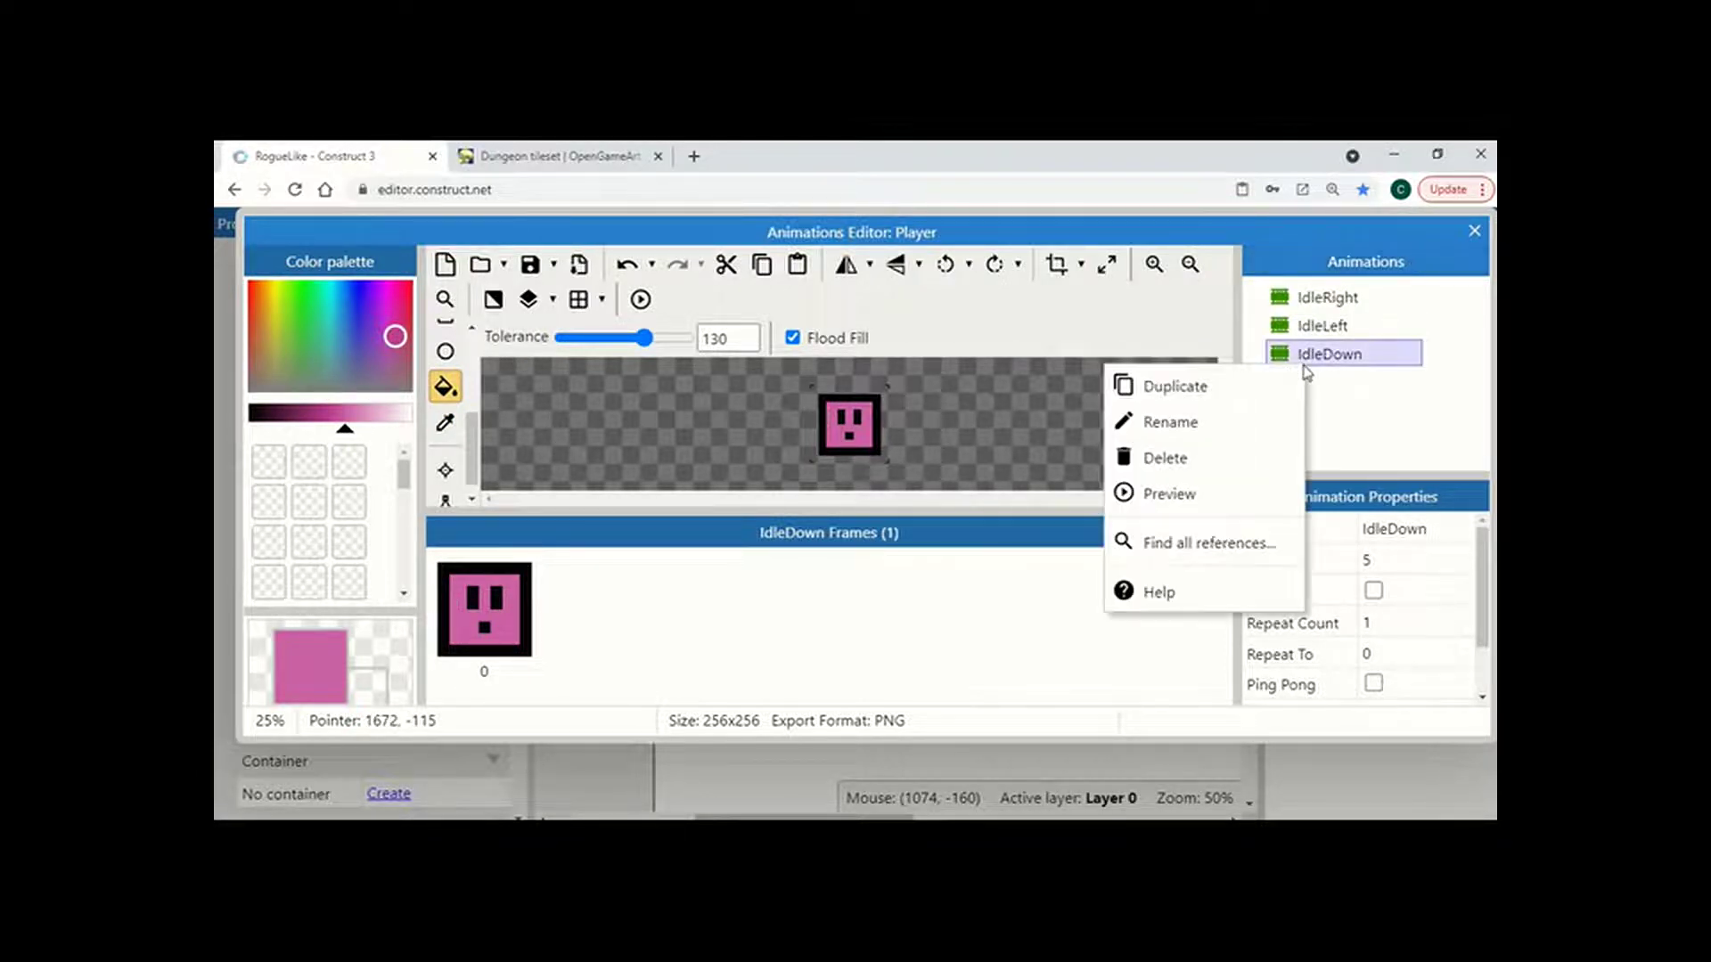
{"action": "left_click", "coordinate": [1273, 390]}
{"action": "right_click", "coordinate": [1297, 393]}
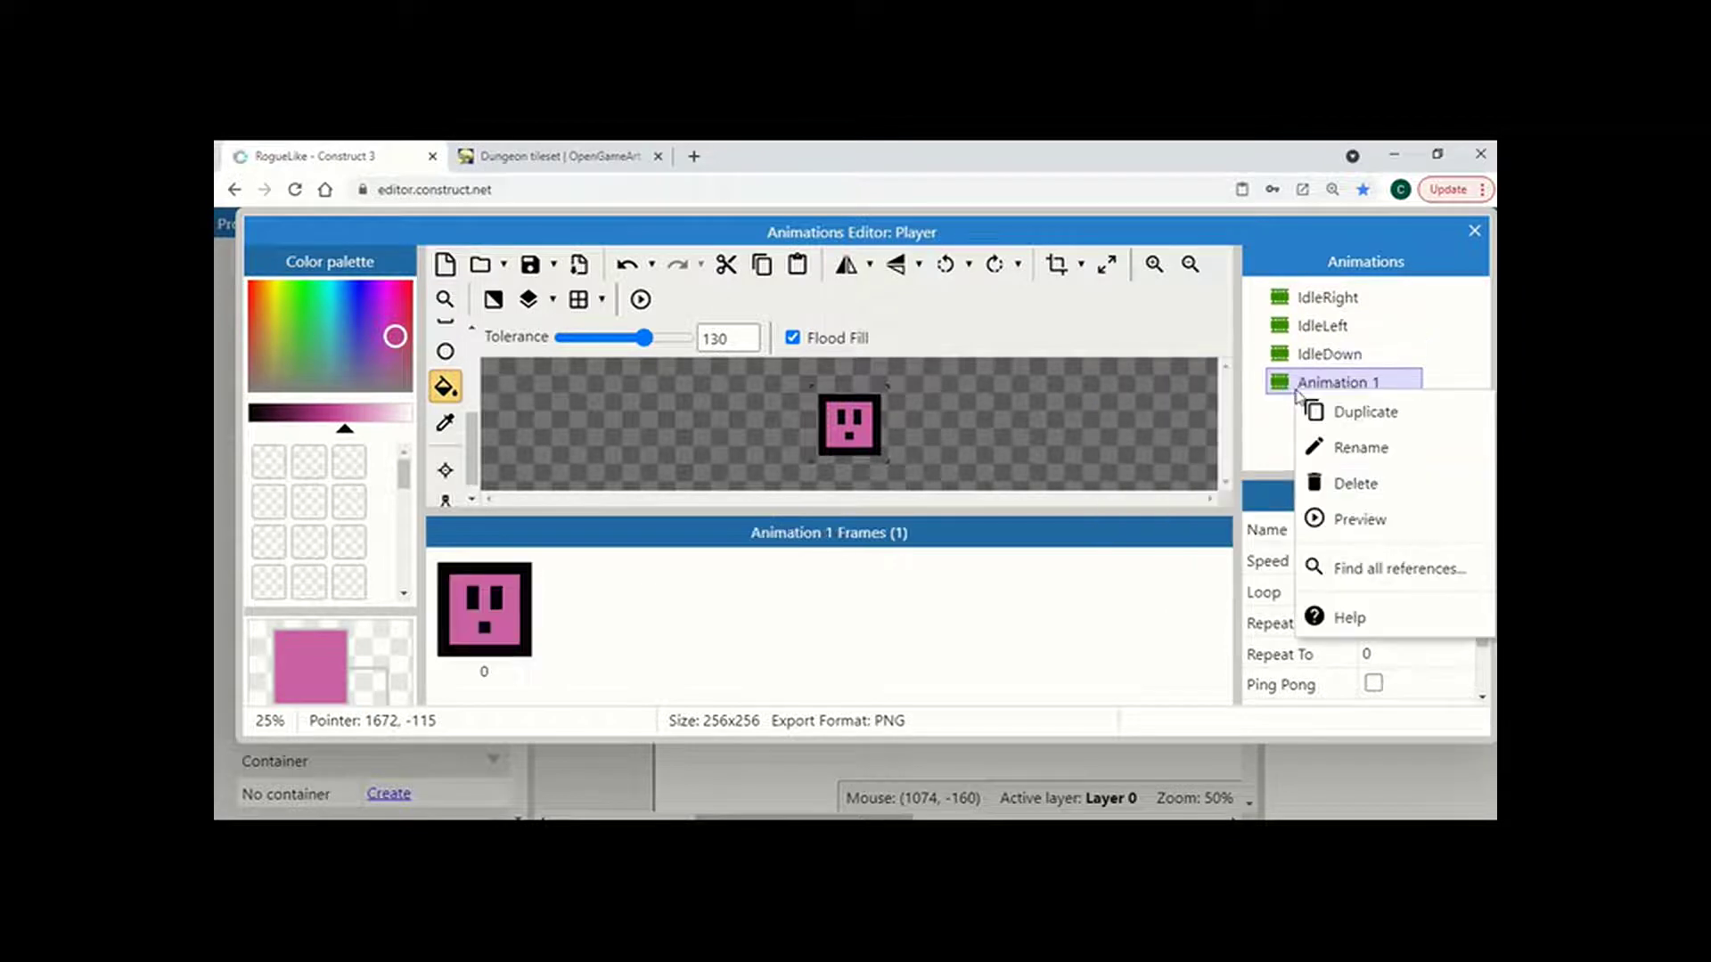
{"action": "left_click", "coordinate": [1352, 446]}
{"action": "type", "text": "Idle"}
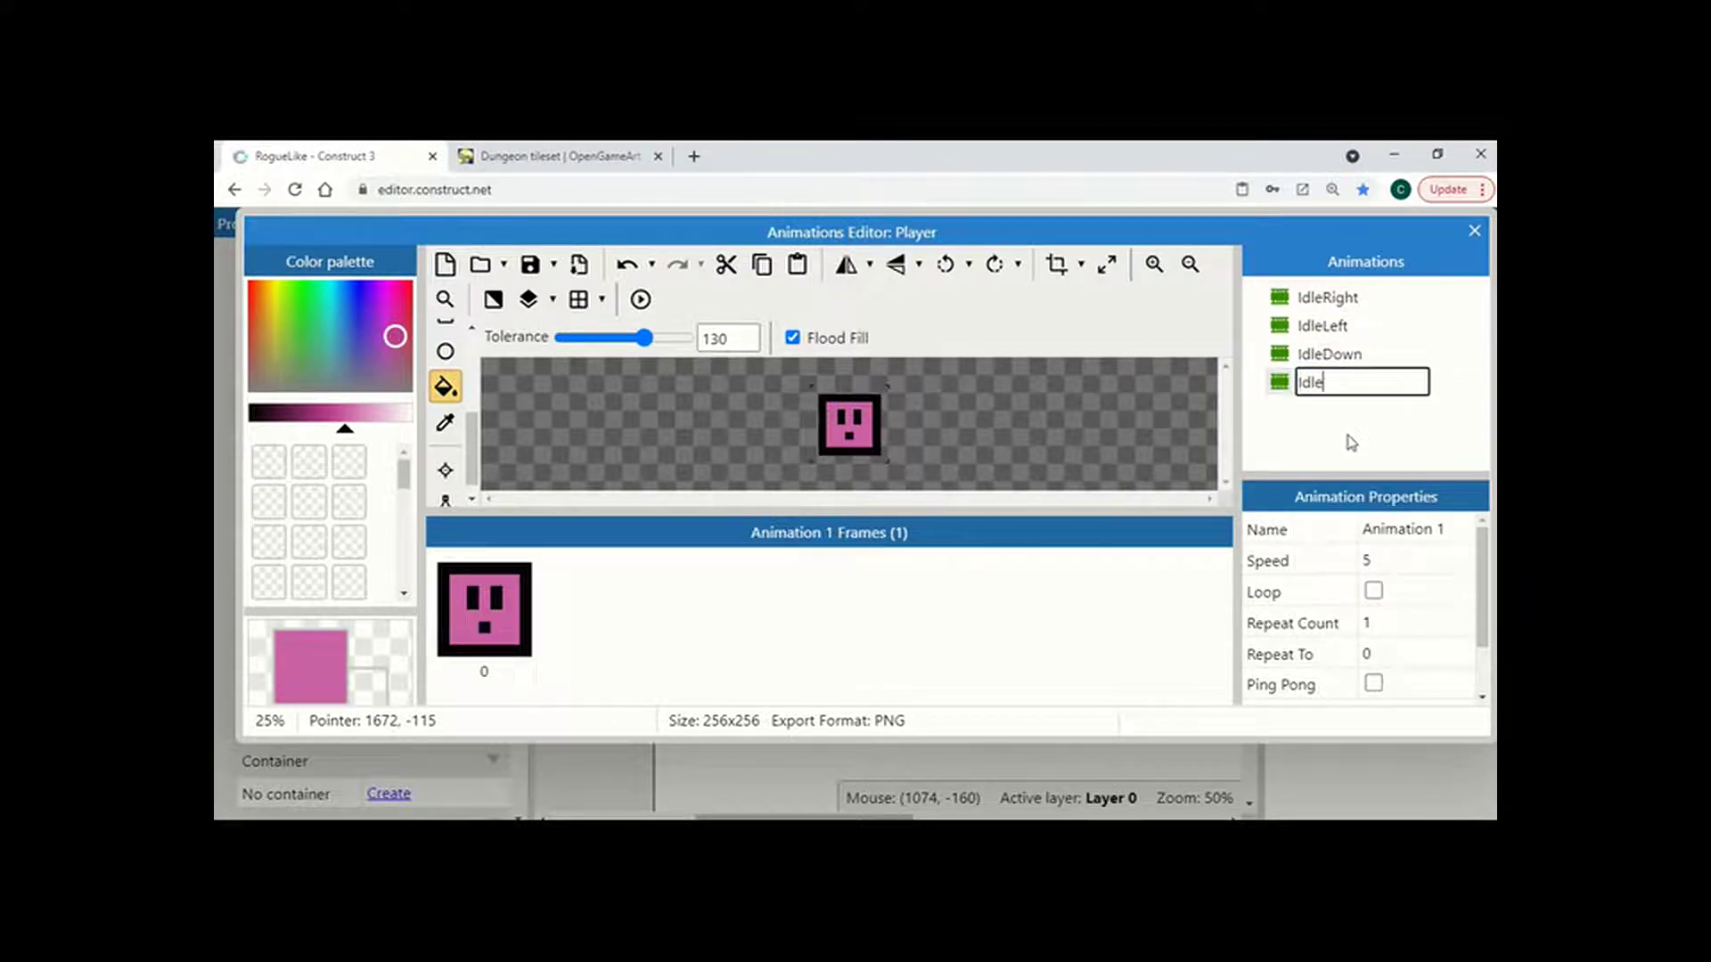
{"action": "type", "text": "Up"}
{"action": "key", "text": "Return"}
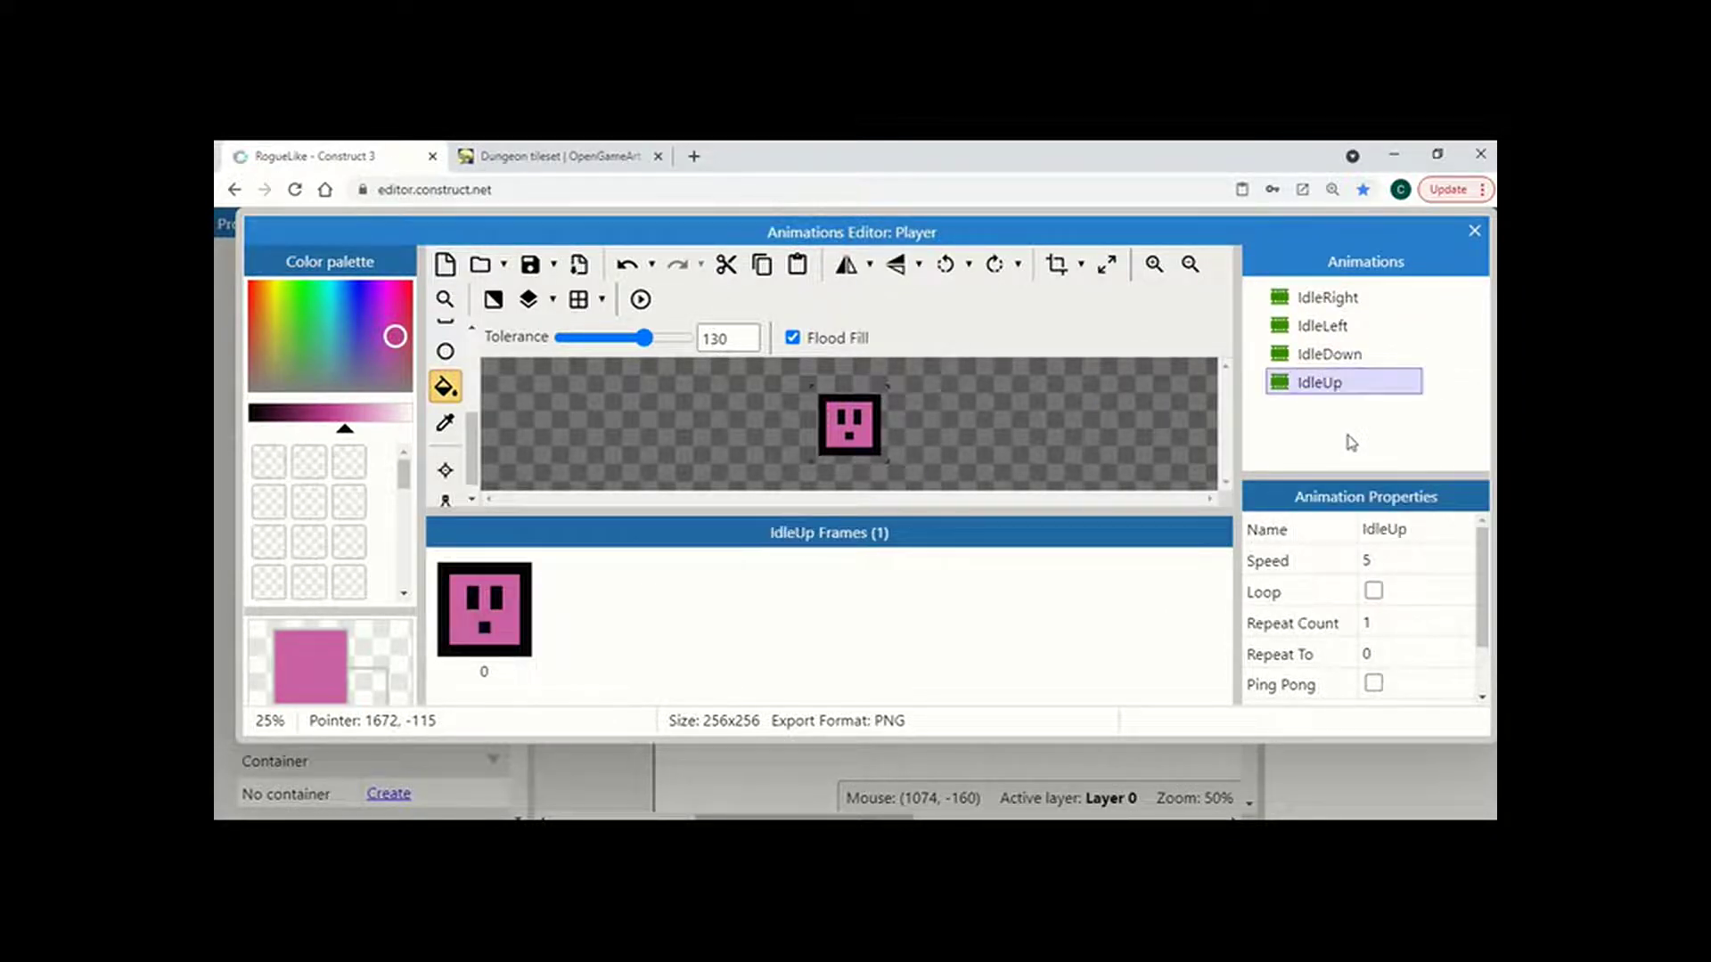
Fill IdleUp's eyes and mouth pink for a faceless frame, then return to Layout 1
{"action": "left_click", "coordinate": [840, 421]}
{"action": "left_click", "coordinate": [858, 418]}
{"action": "left_click", "coordinate": [848, 436]}
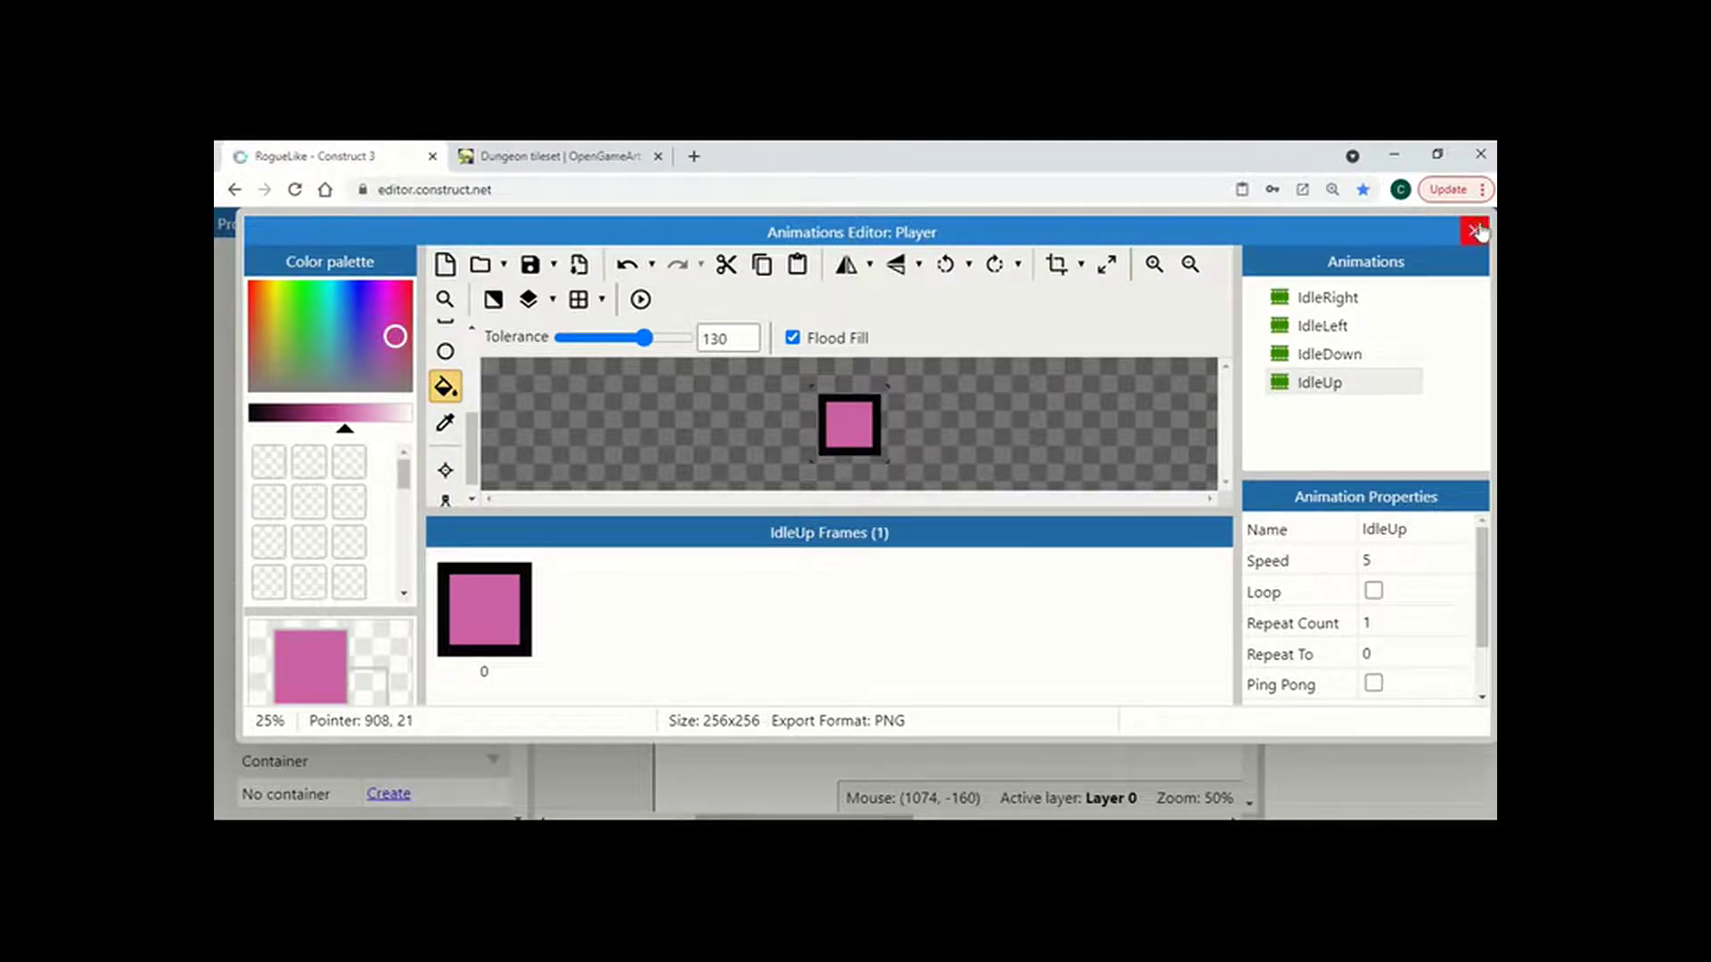
{"action": "left_click", "coordinate": [1475, 231]}
{"action": "left_click", "coordinate": [1105, 684]}
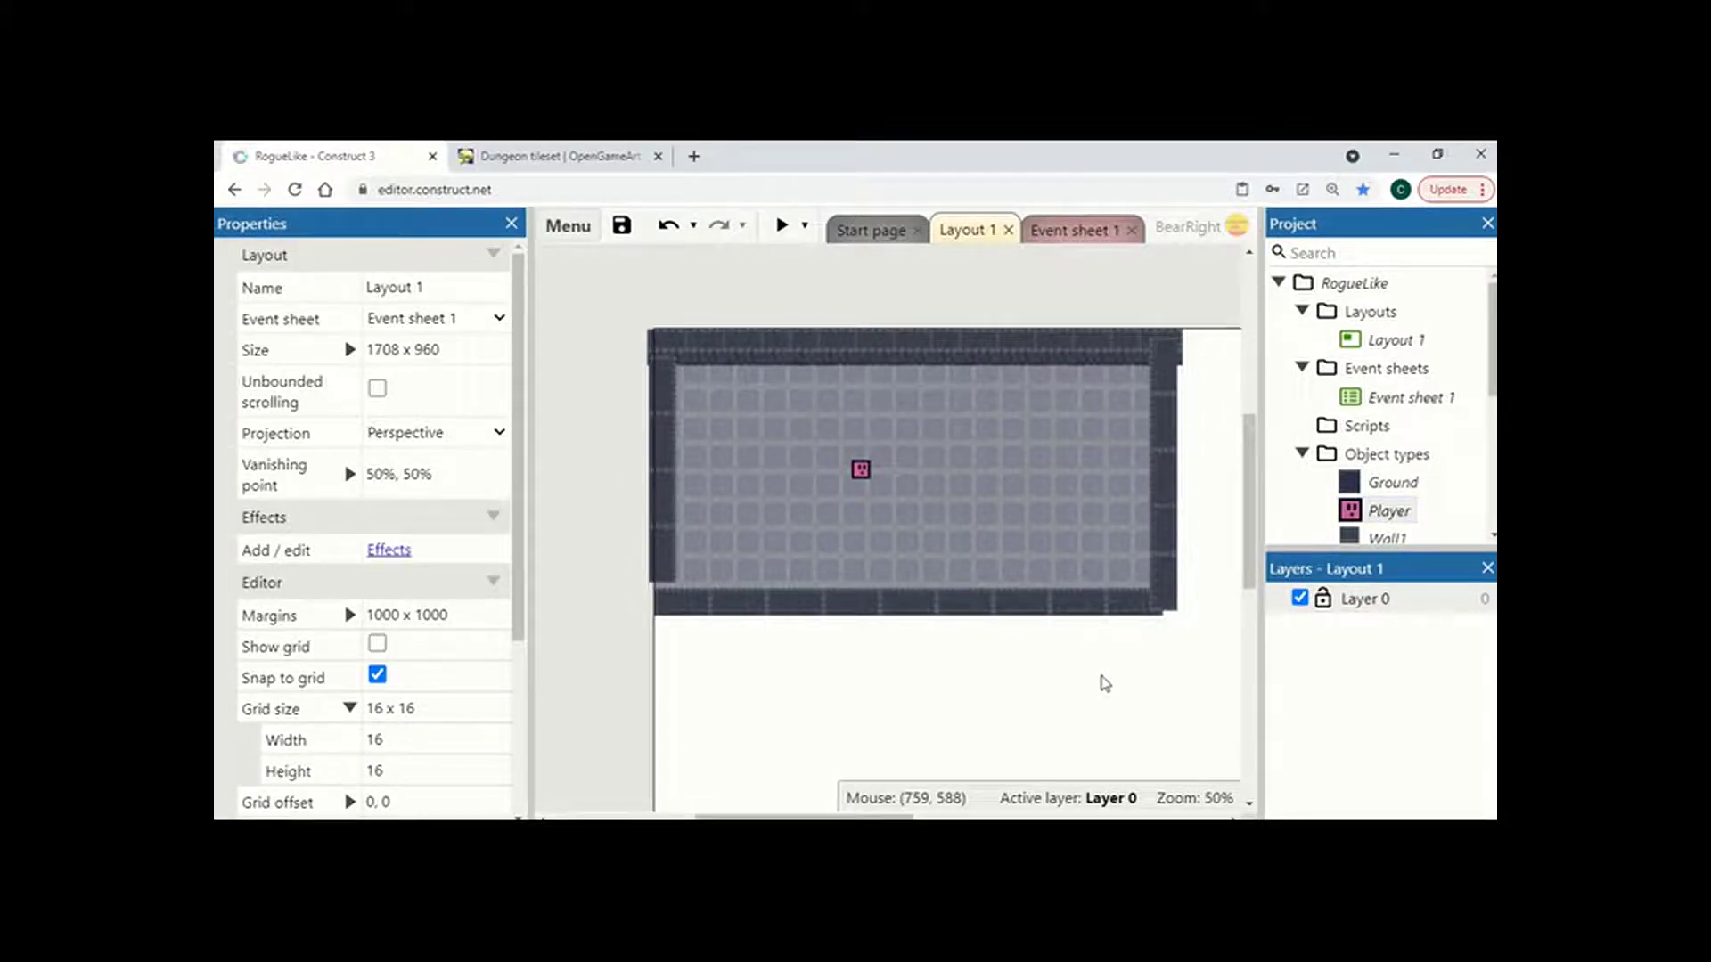
Insert a Keyboard object into the RogueLike project from the layout's context menu
{"action": "right_click", "coordinate": [1334, 464]}
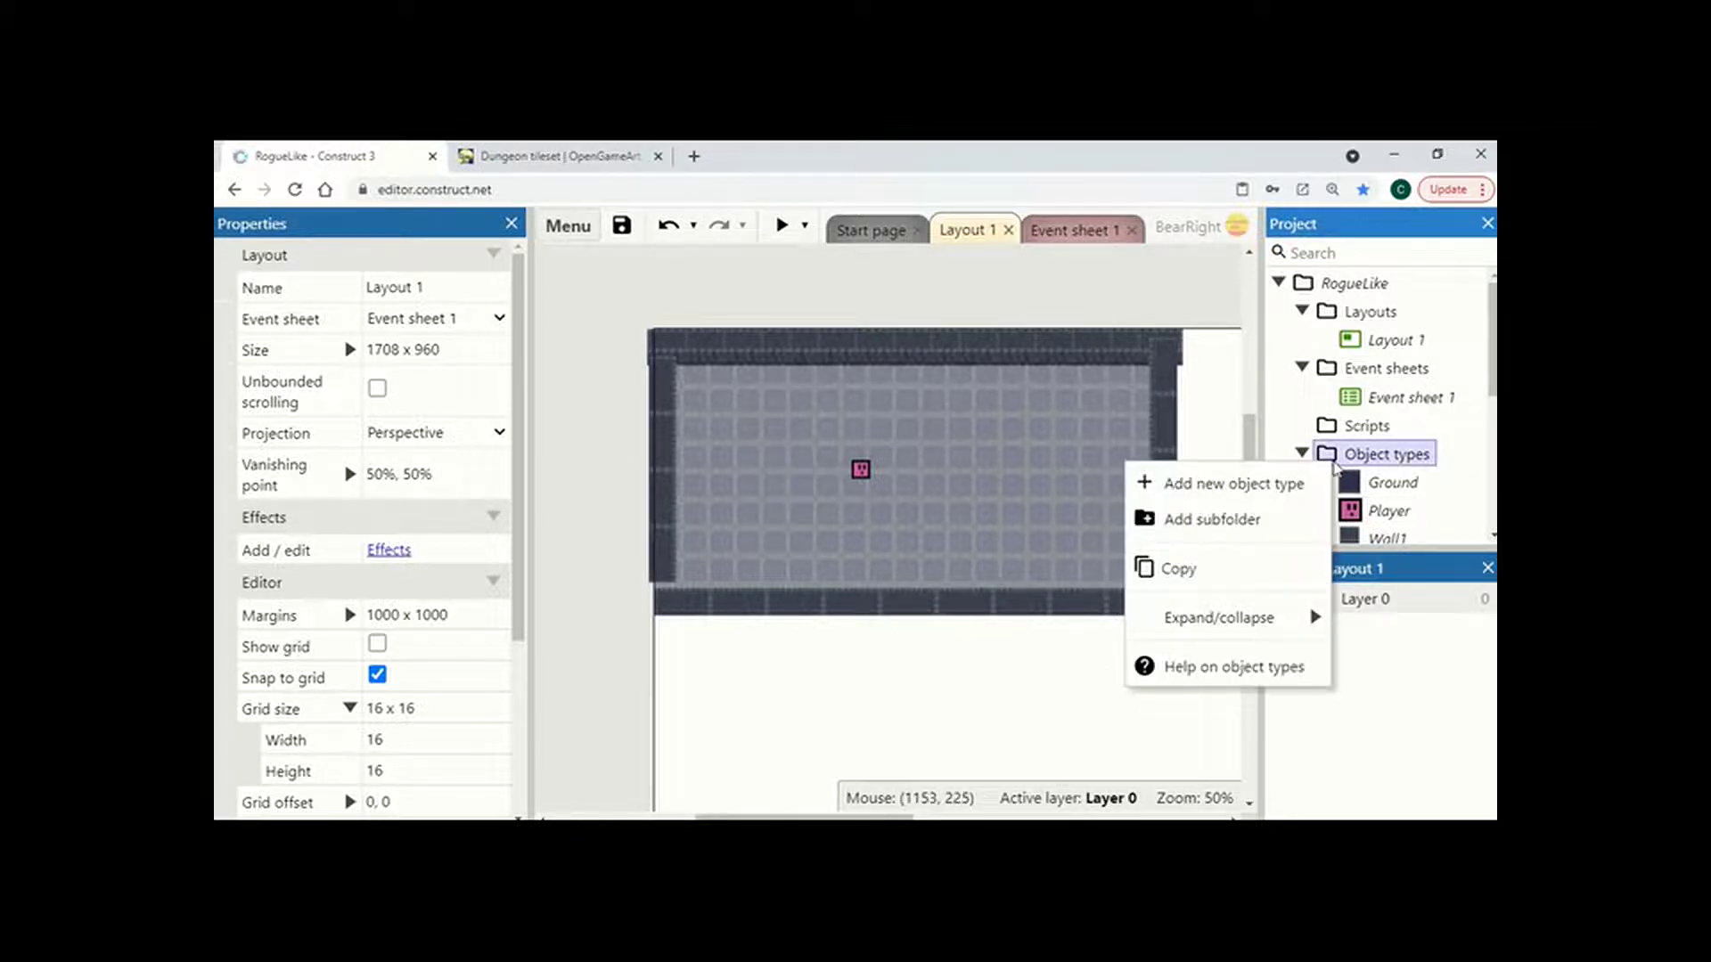
{"action": "right_click", "coordinate": [1194, 412]}
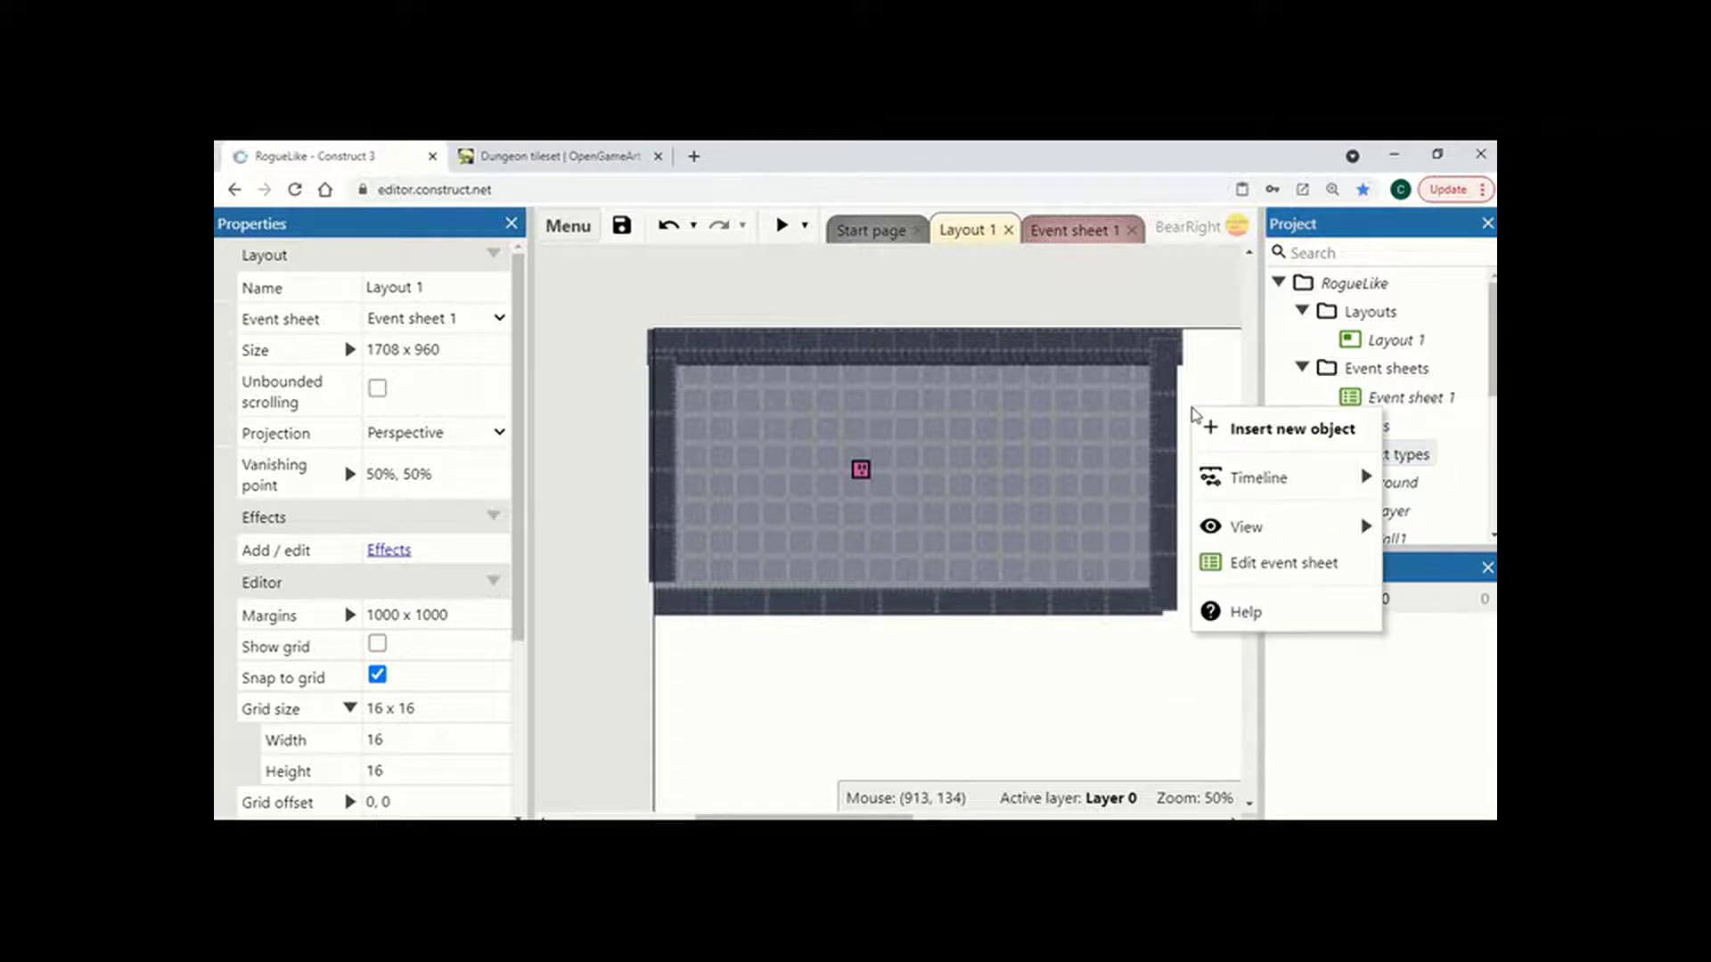
{"action": "left_click", "coordinate": [1207, 429]}
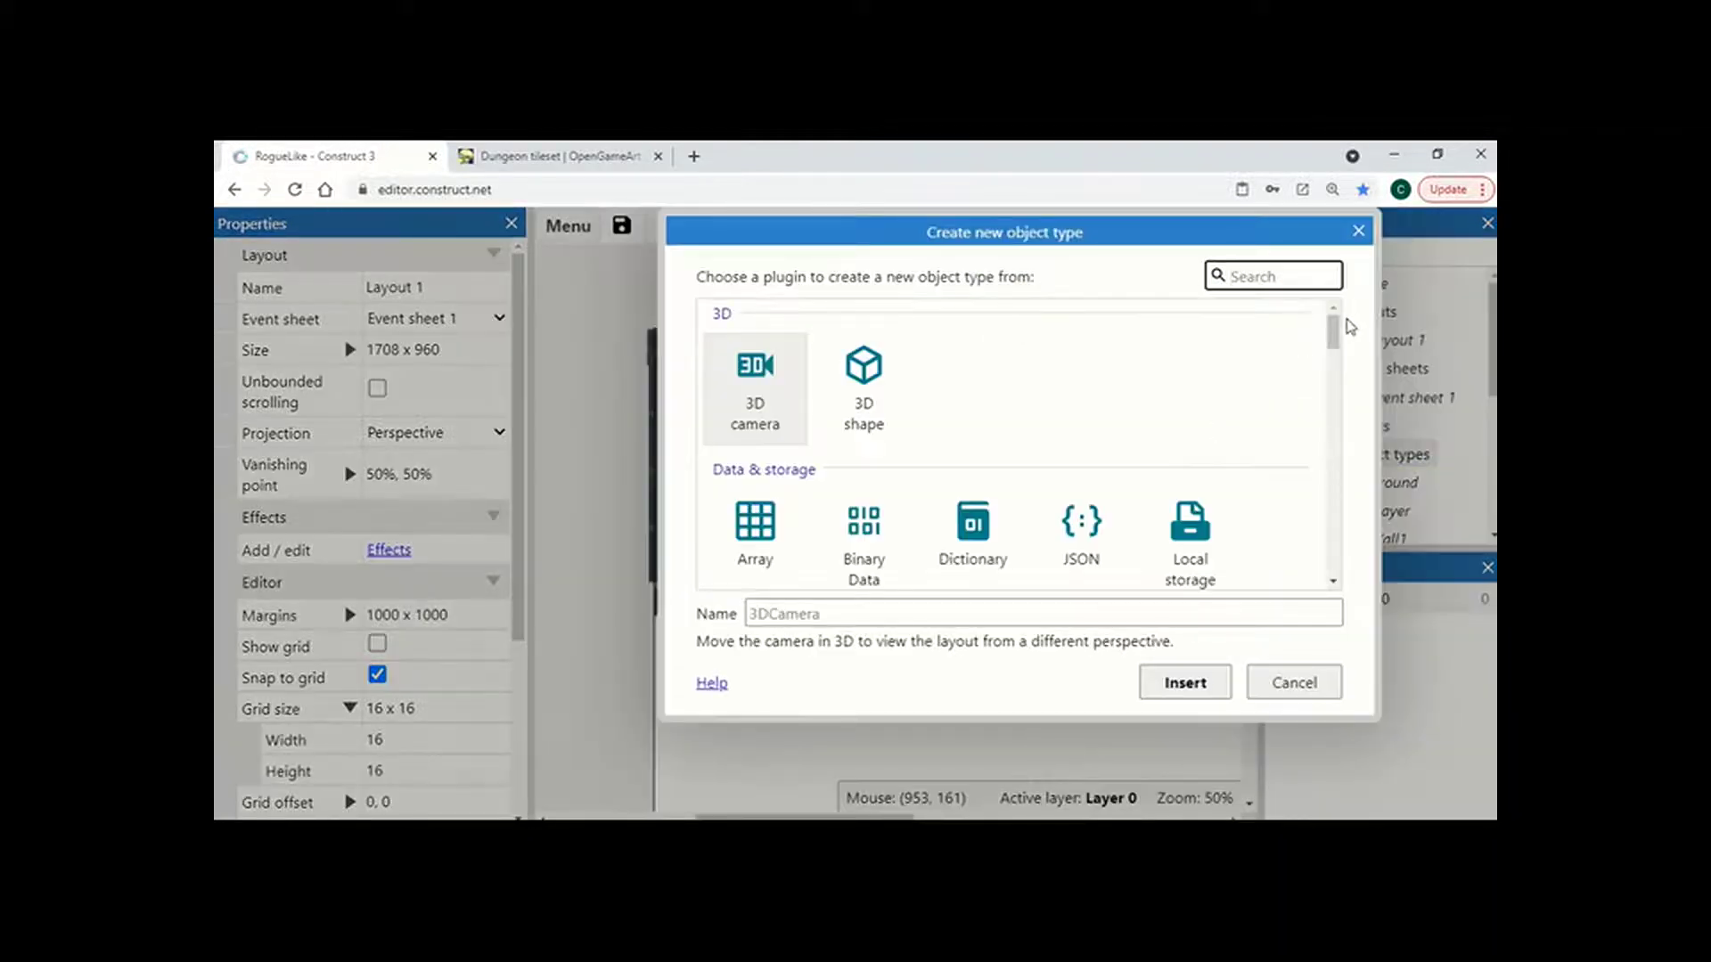
{"action": "left_click_drag", "start_coordinate": [1334, 334], "coordinate": [1346, 444]}
{"action": "left_click", "coordinate": [873, 435]}
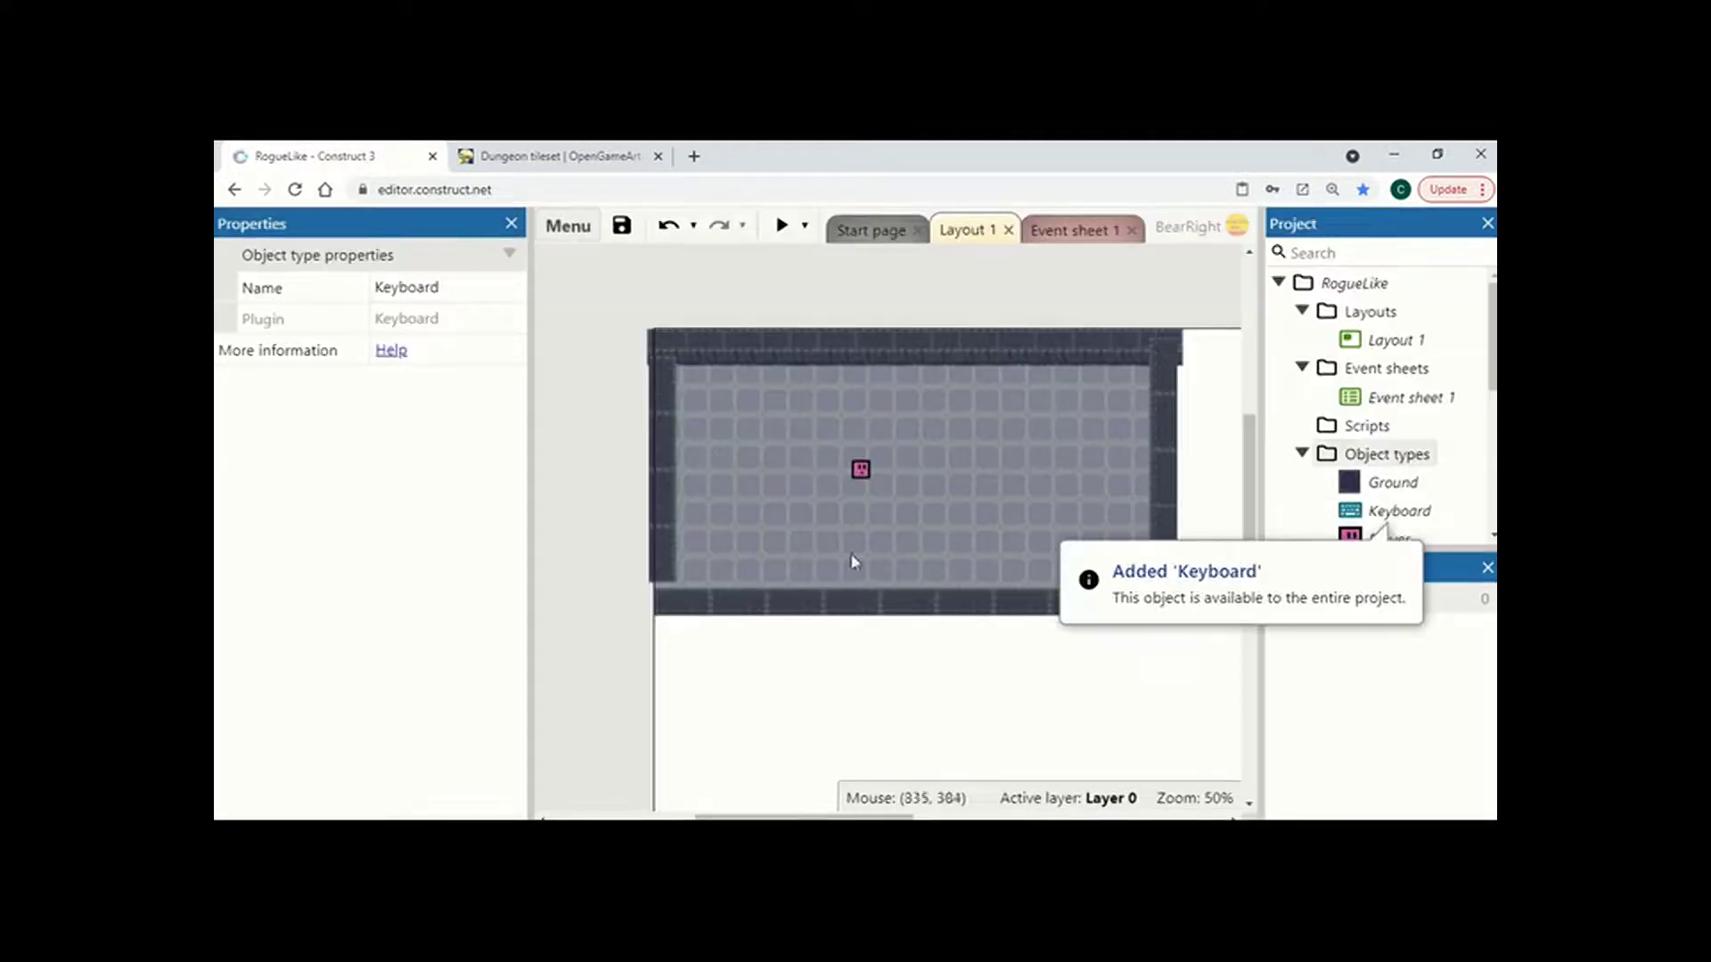
{"action": "left_click", "coordinate": [991, 303]}
On Event sheet 1, add a Keyboard 'Key is down' event for the Left arrow
{"action": "left_click", "coordinate": [1075, 234]}
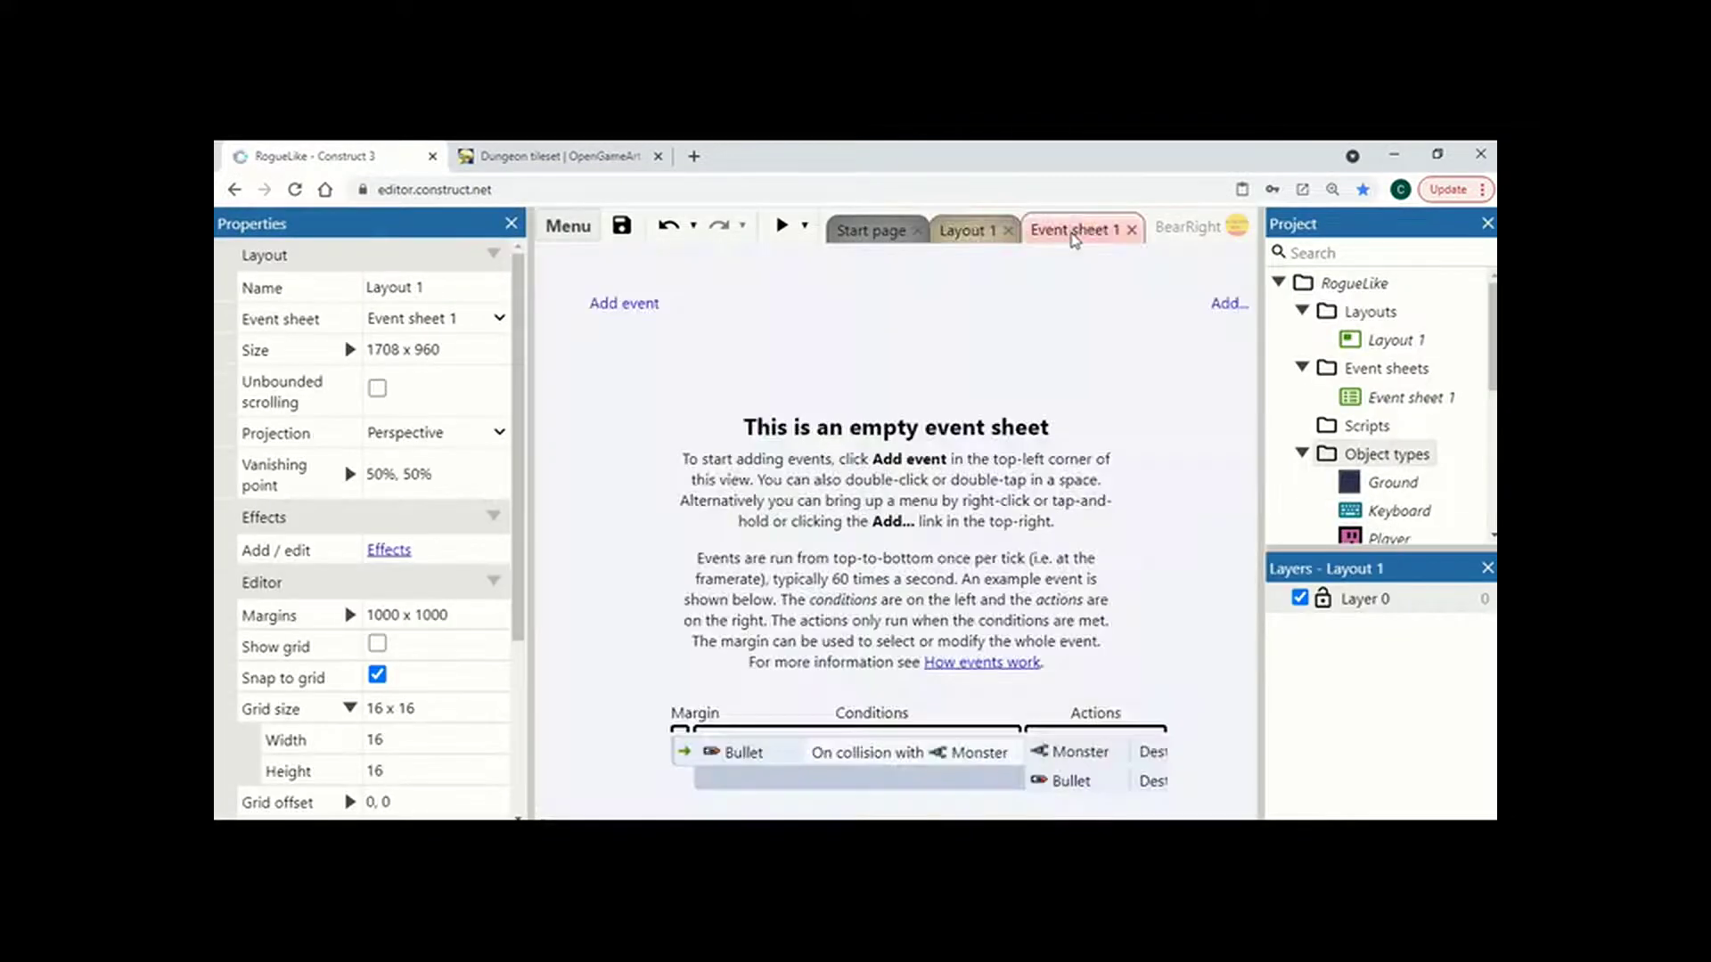
{"action": "left_click", "coordinate": [624, 304]}
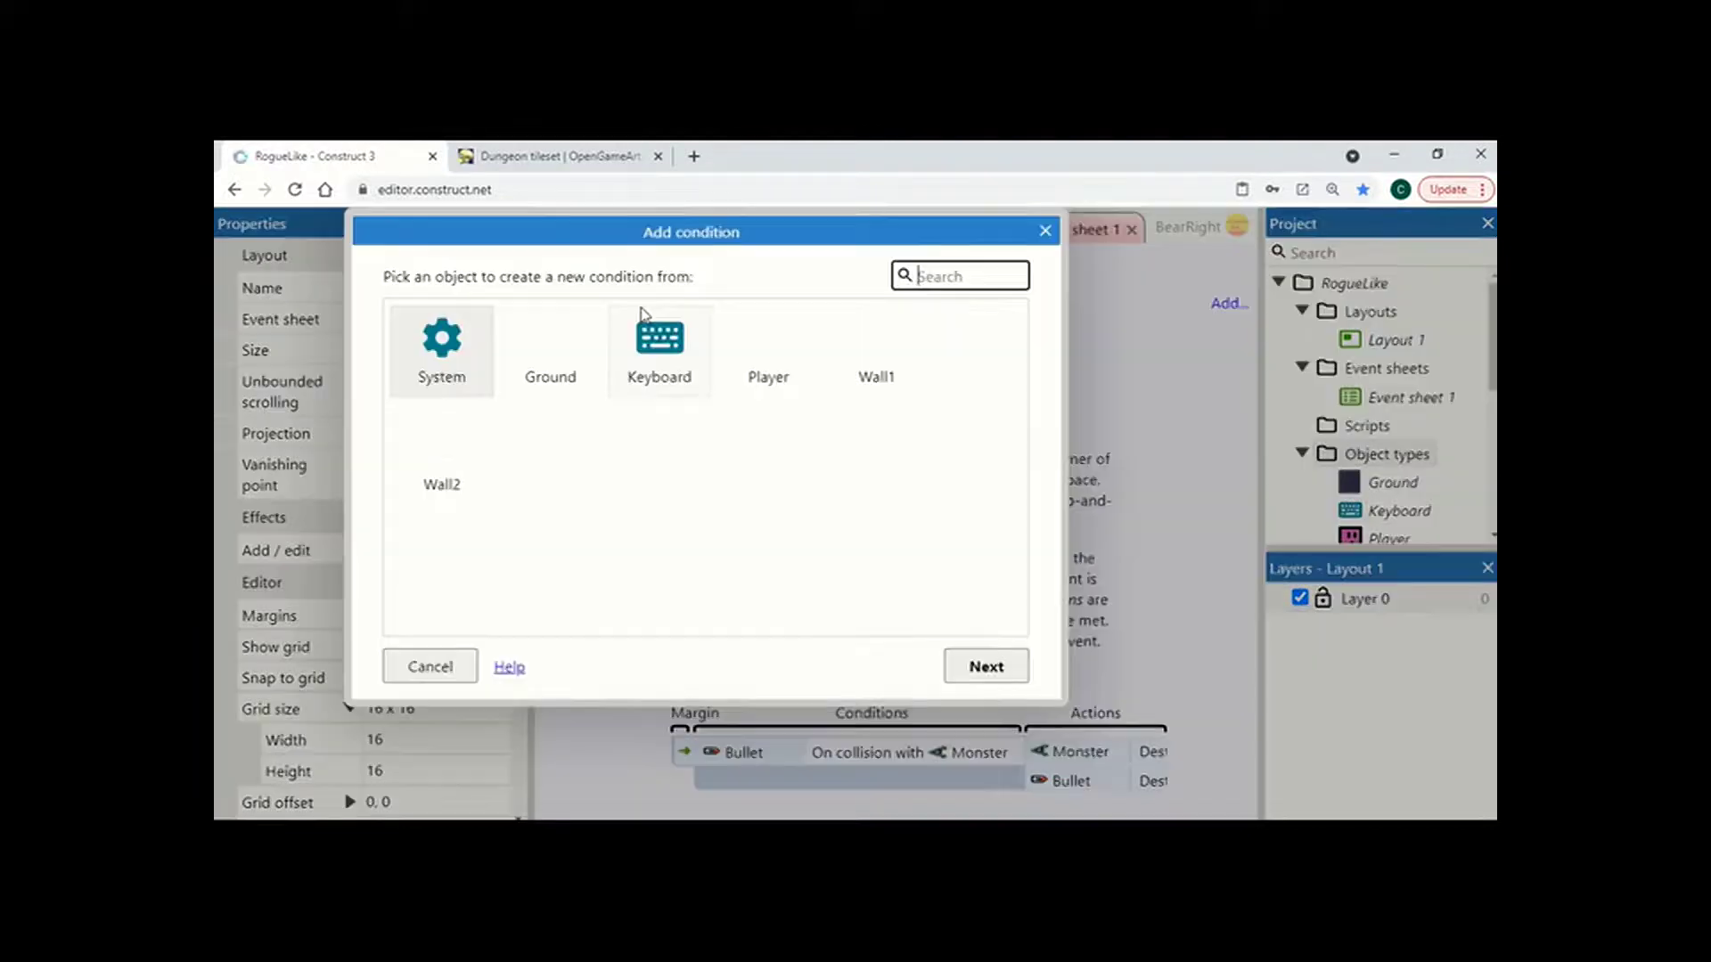
{"action": "double_click", "coordinate": [660, 359]}
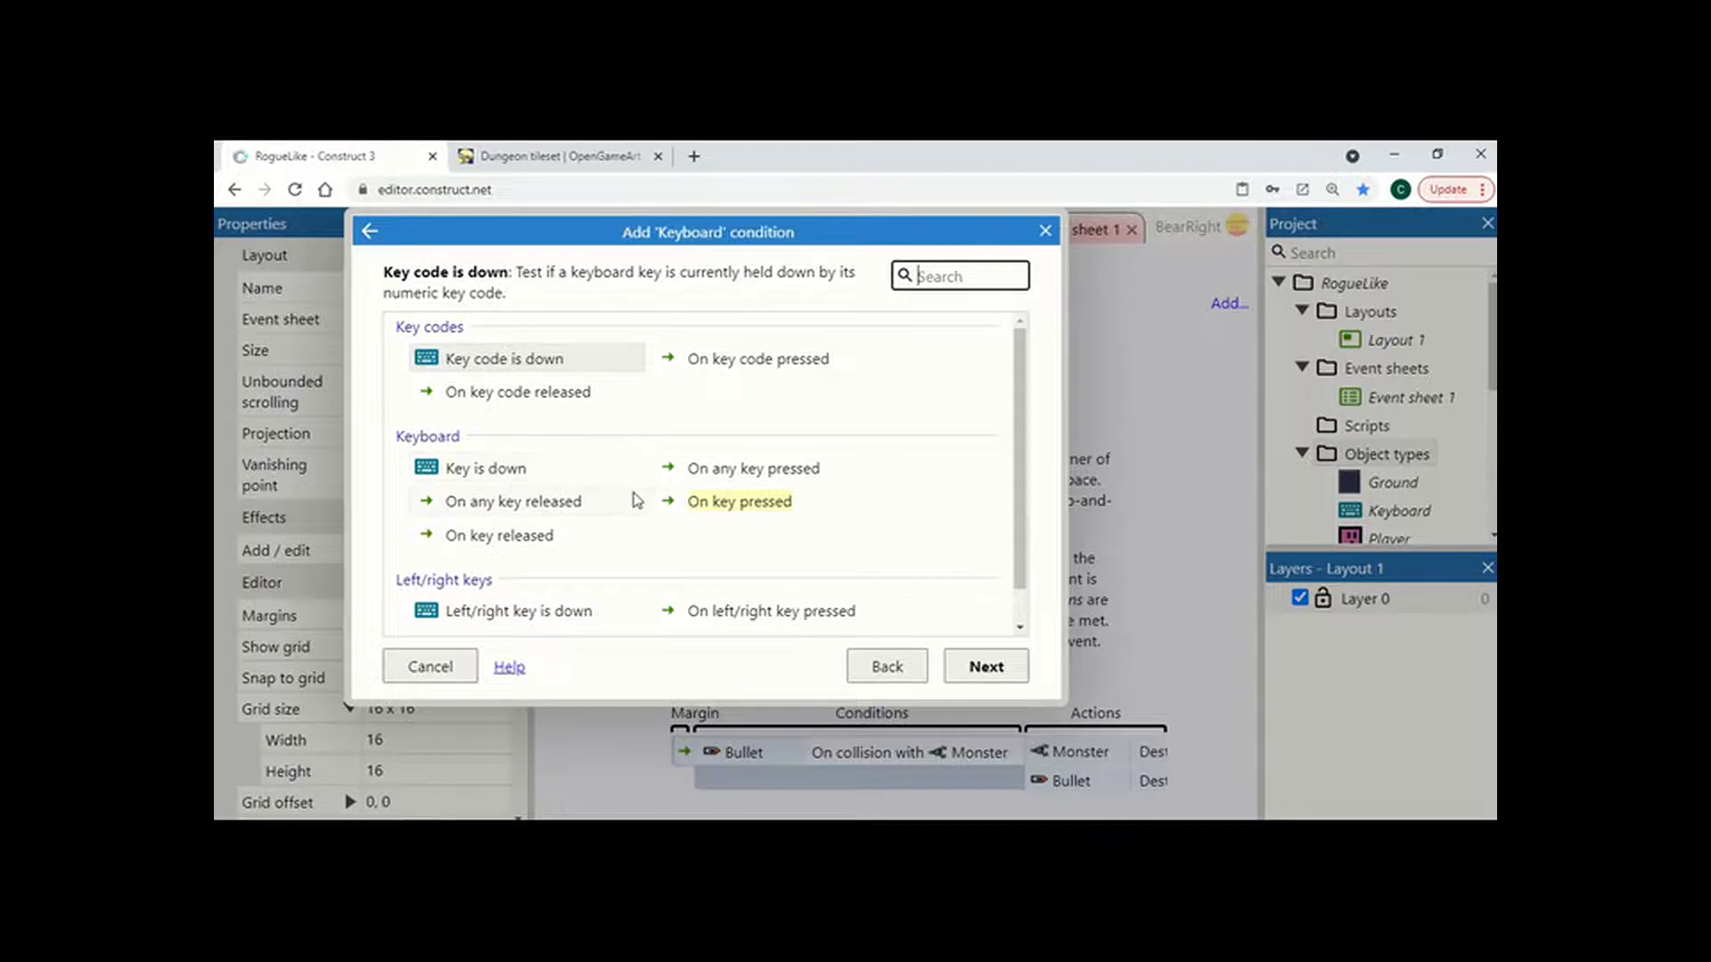
{"action": "double_click", "coordinate": [591, 469]}
{"action": "left_click", "coordinate": [690, 481]}
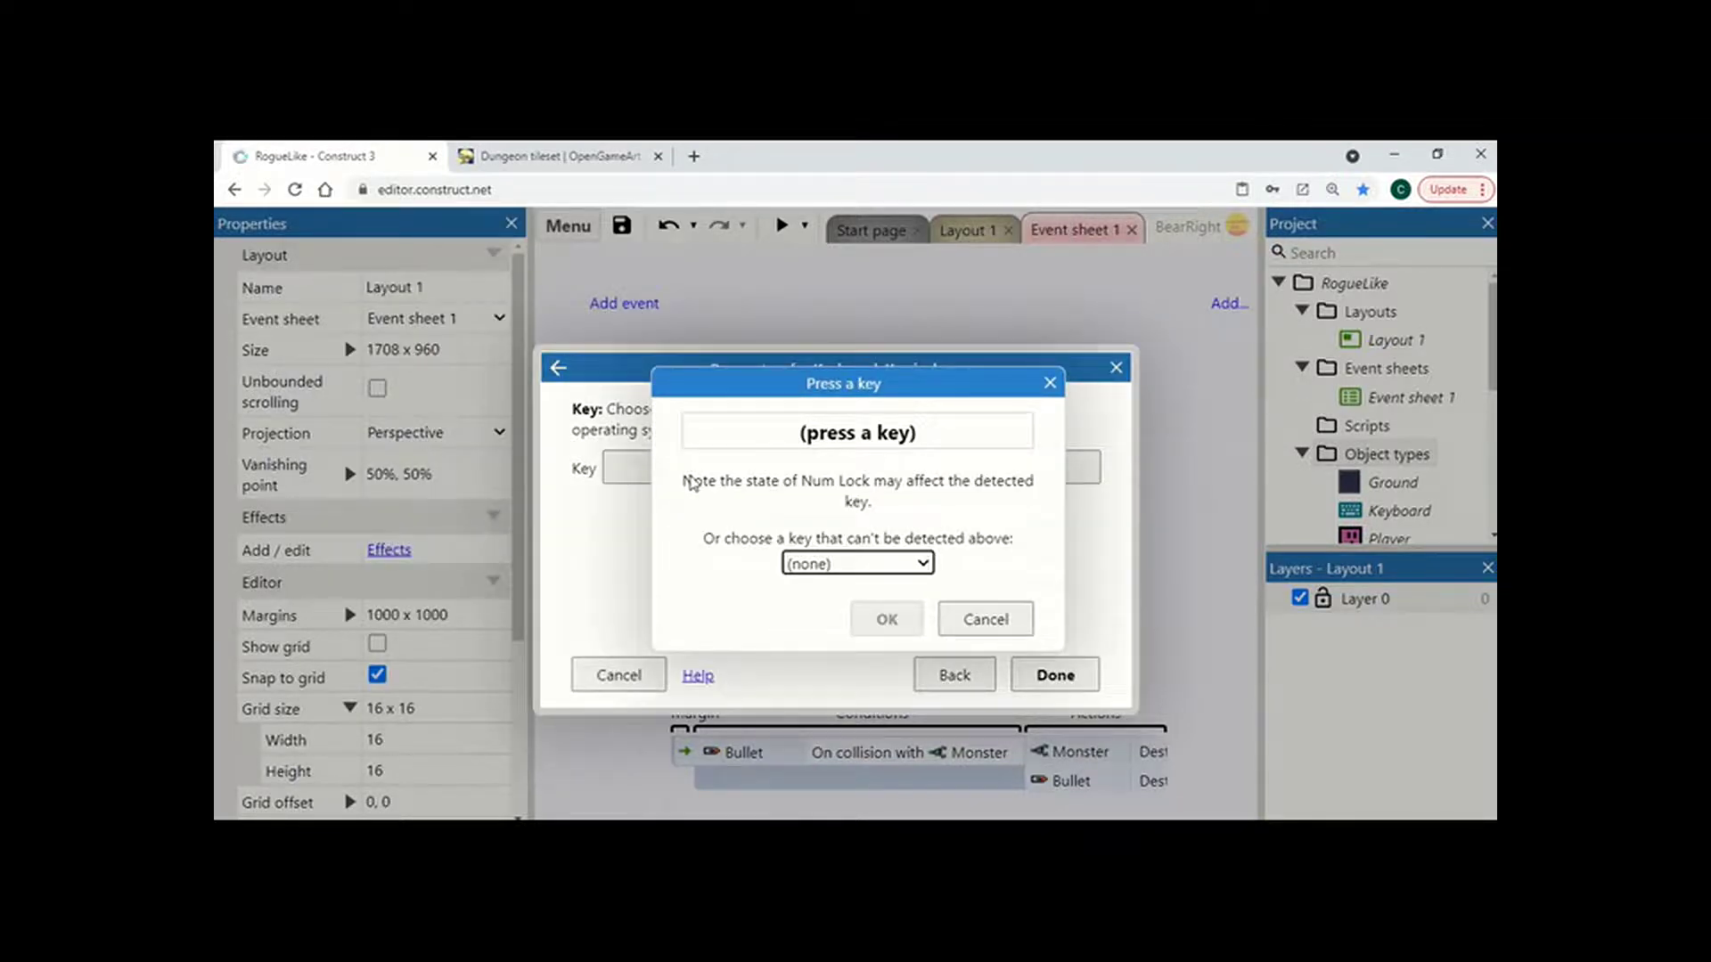
{"action": "key", "text": "Left"}
{"action": "left_click", "coordinate": [872, 621]}
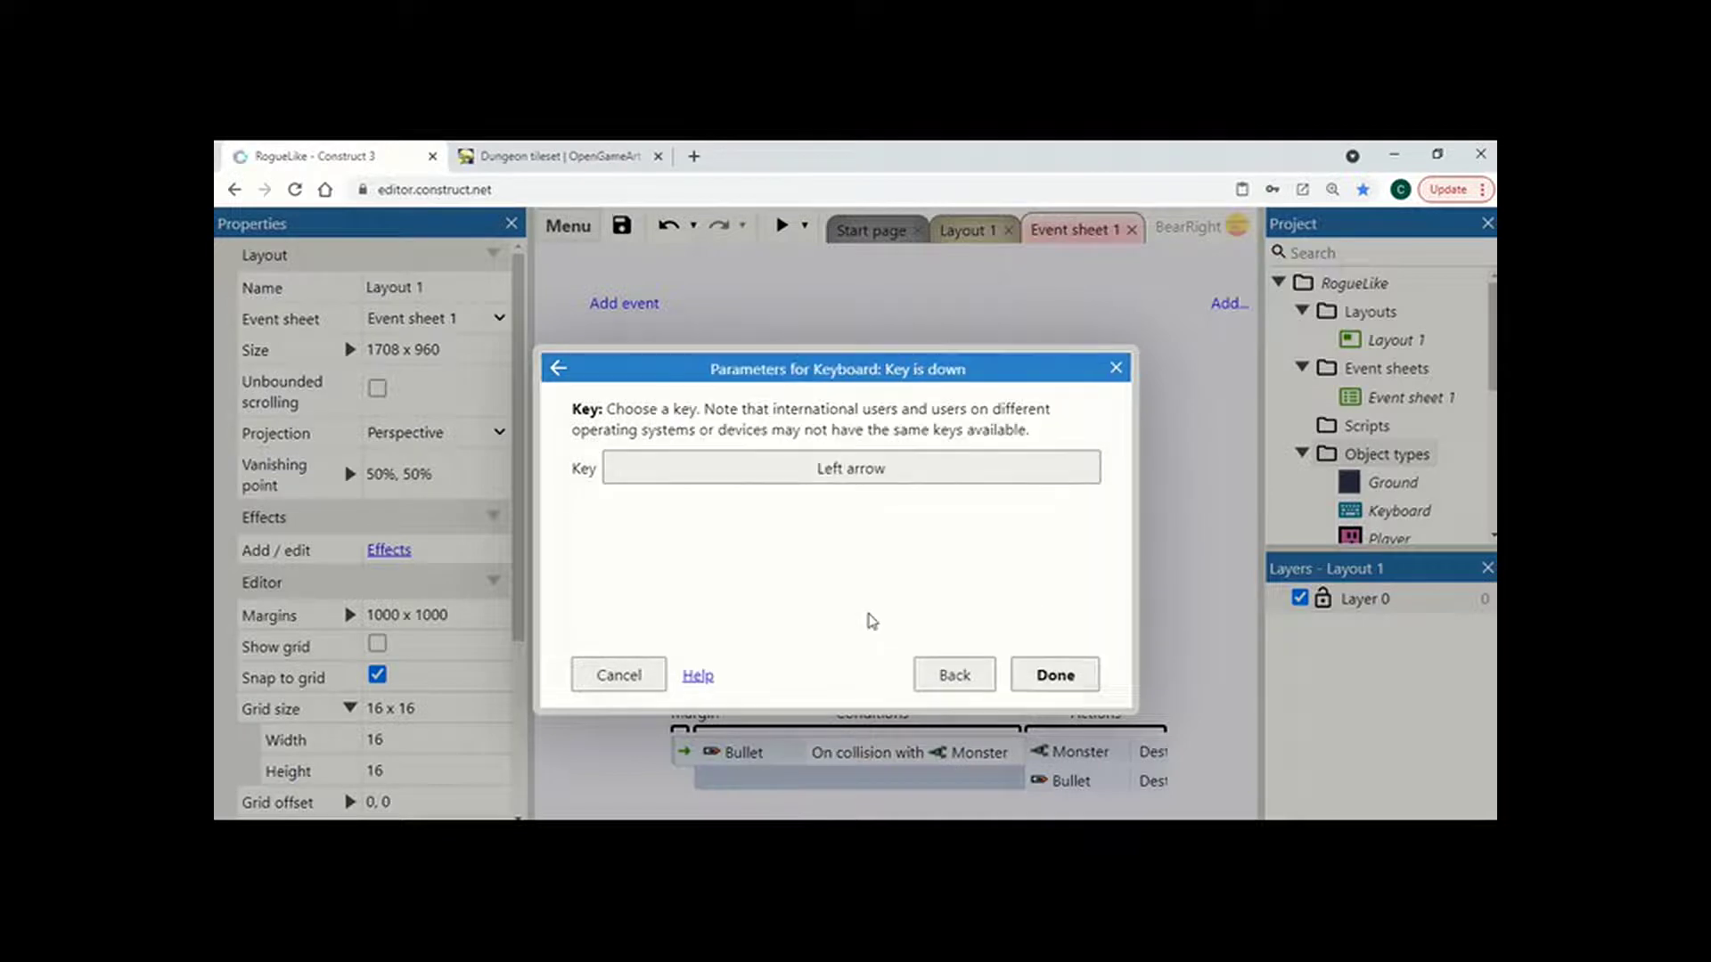
{"action": "left_click", "coordinate": [1025, 674]}
Give the Left arrow event a Player 'Set animation' action
{"action": "left_click", "coordinate": [983, 269]}
{"action": "left_click", "coordinate": [688, 359]}
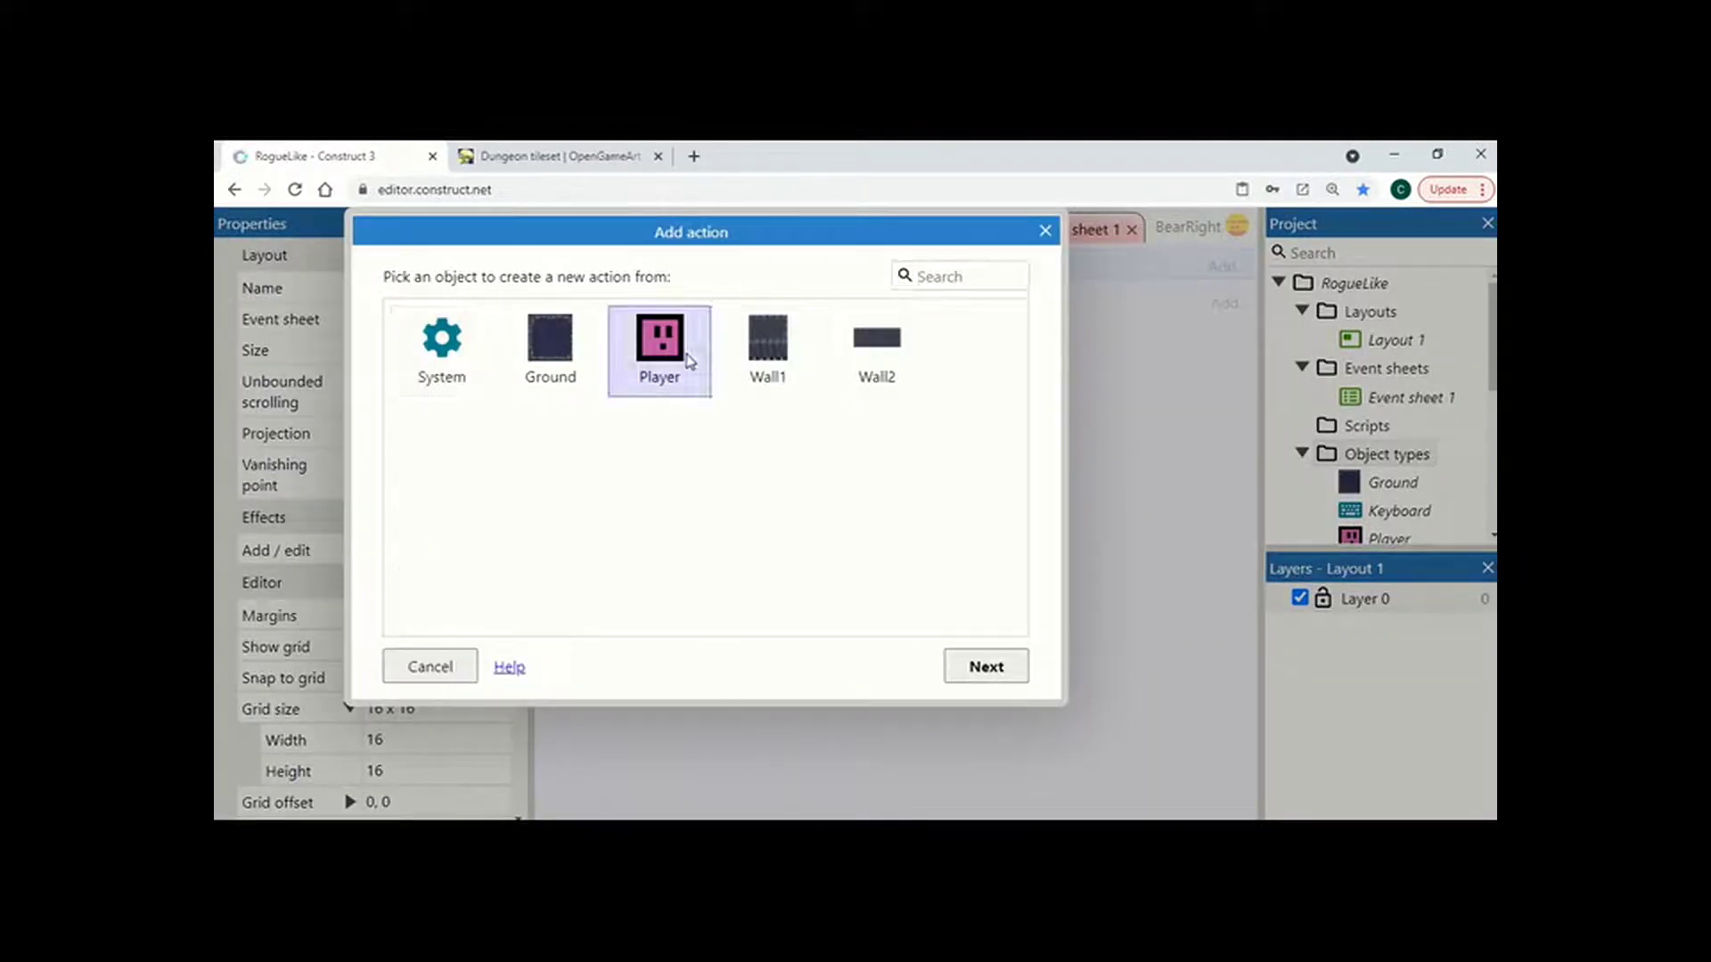
{"action": "double_click", "coordinate": [688, 359]}
{"action": "left_click_drag", "start_coordinate": [1022, 379], "coordinate": [1023, 402]}
{"action": "scroll", "coordinate": [620, 403], "scroll_direction": "down", "scroll_amount": 2}
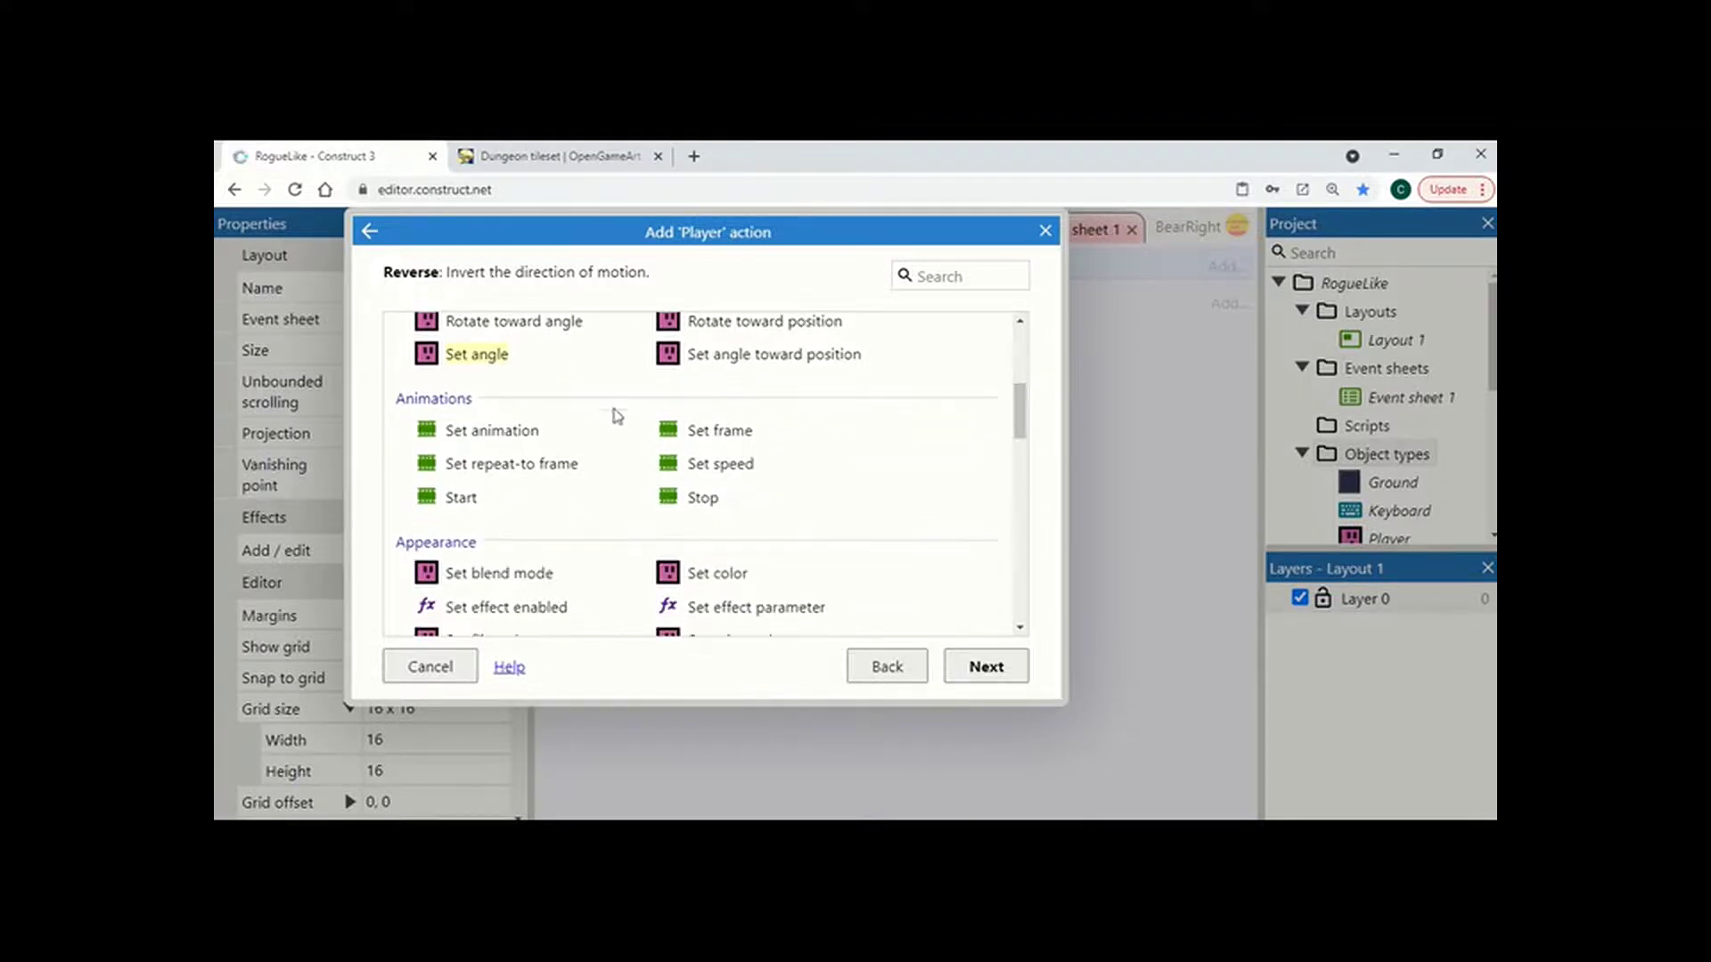
{"action": "double_click", "coordinate": [532, 430]}
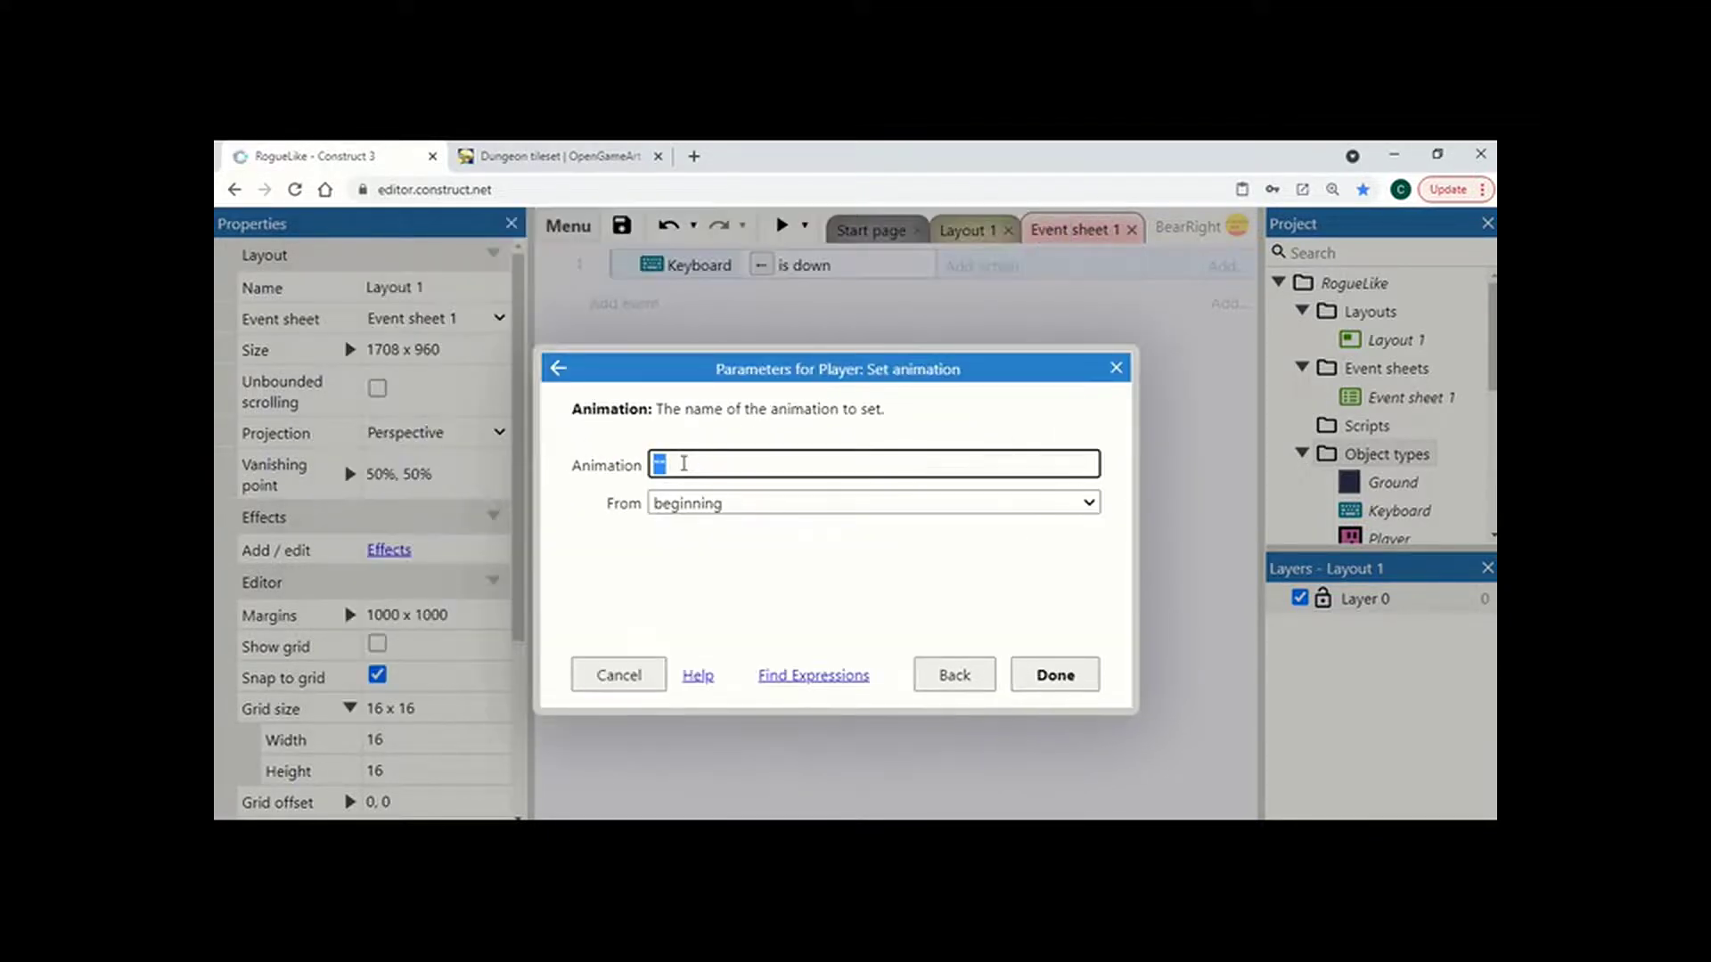